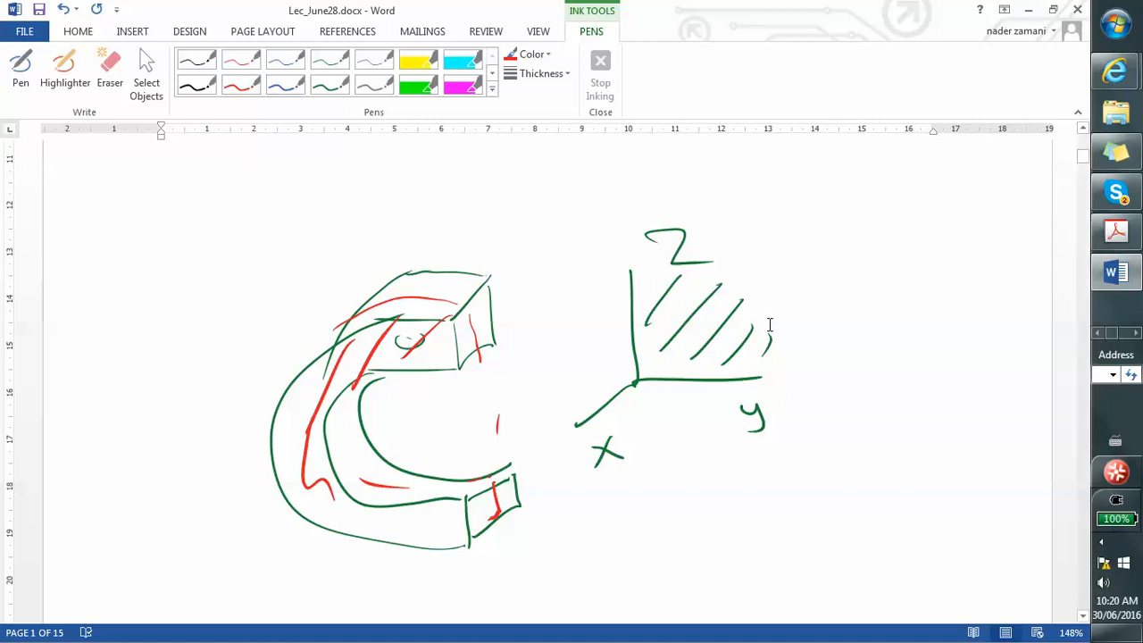
- Leave the Word notes and switch to the CATIA session containing the C-clamp part
{"action": "left_click", "coordinate": [1028, 10]}
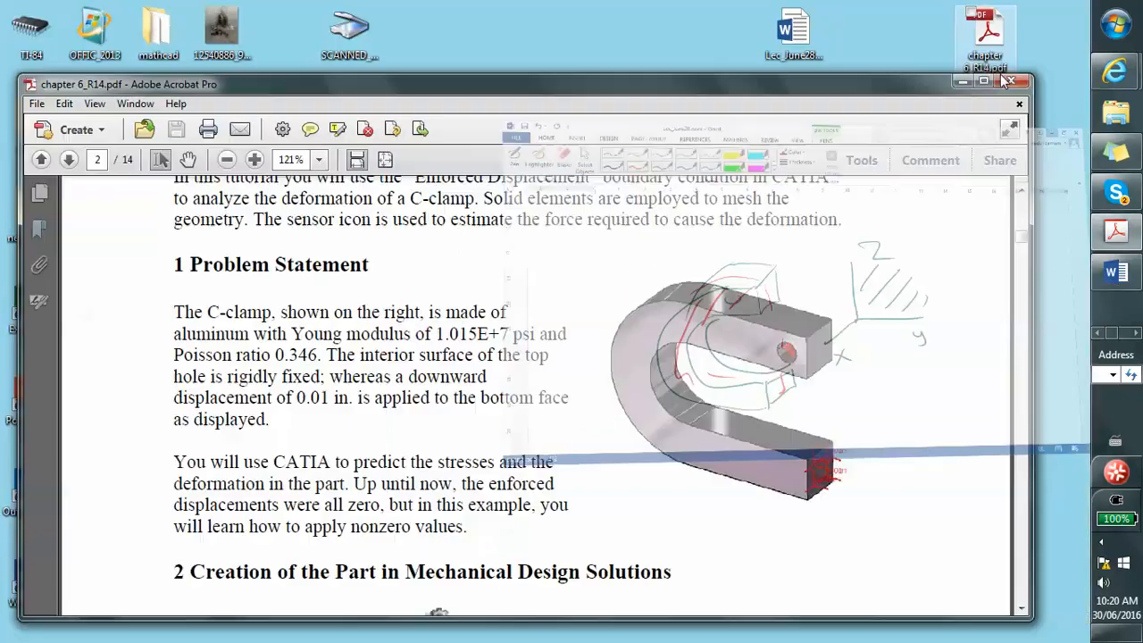
{"action": "left_click", "coordinate": [1134, 334]}
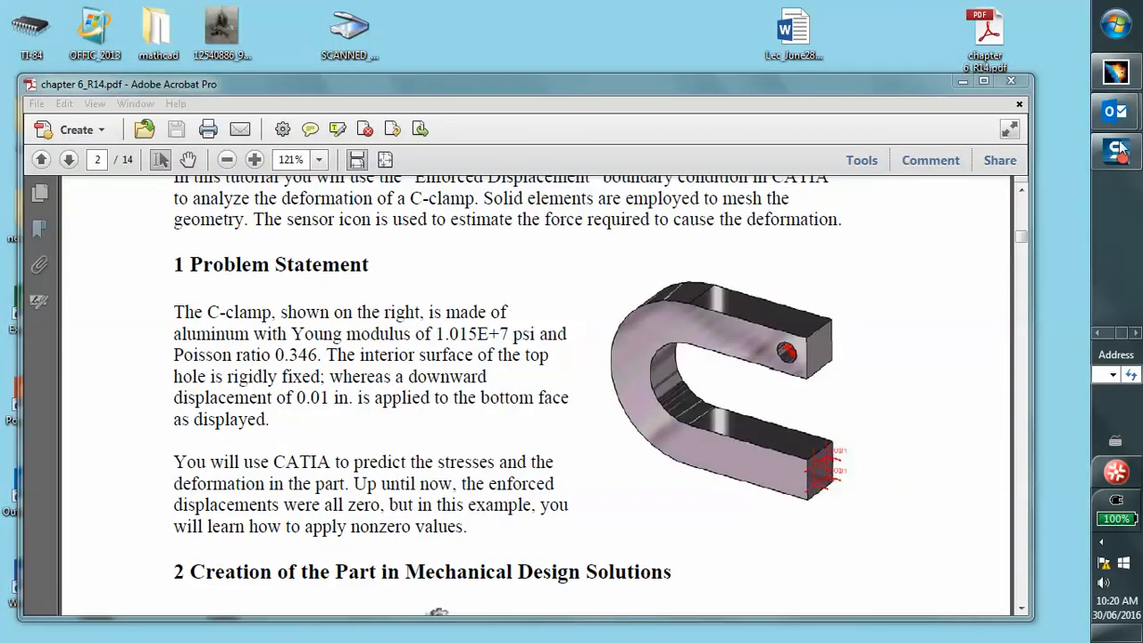
{"action": "left_click", "coordinate": [1126, 77]}
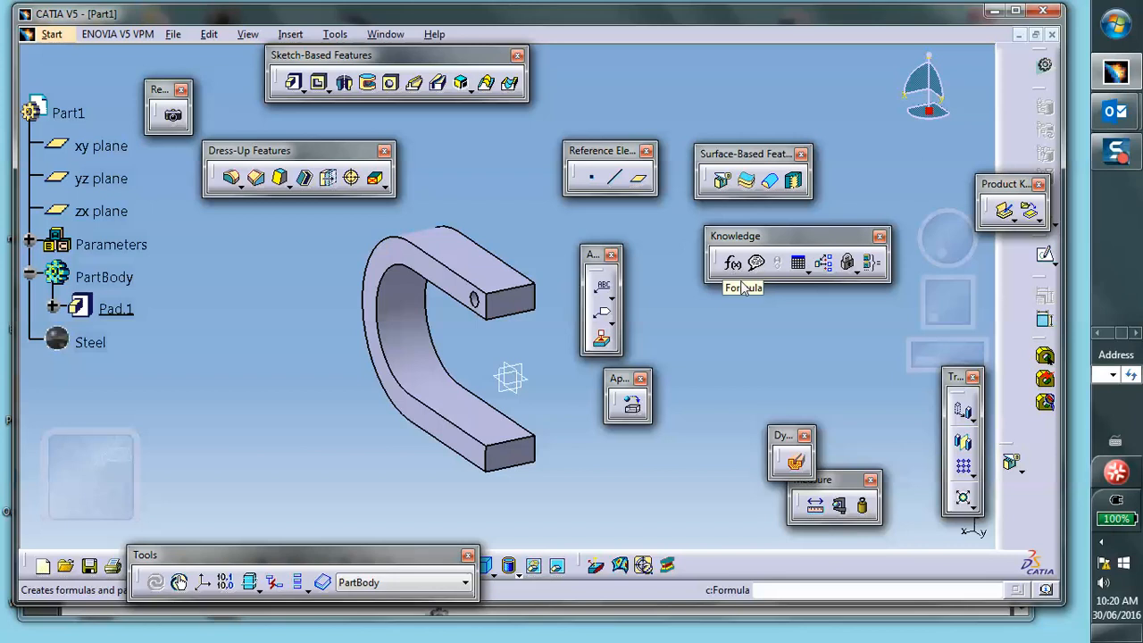
- Split the C-clamp body with the yz plane to keep one half
{"action": "left_click", "coordinate": [723, 181]}
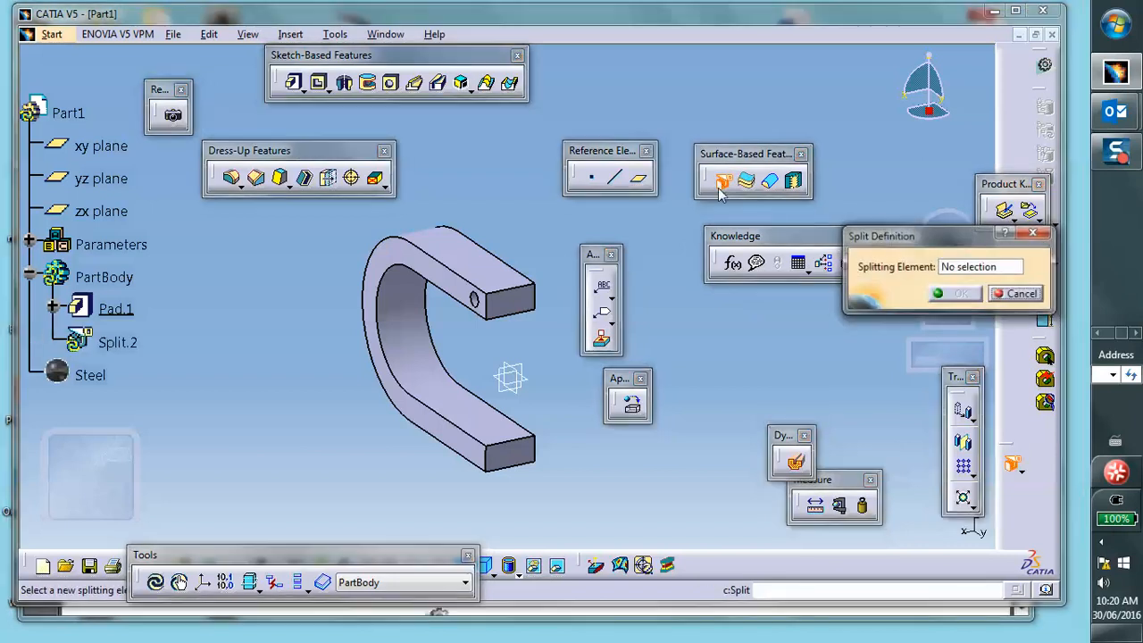
{"action": "left_click", "coordinate": [526, 382]}
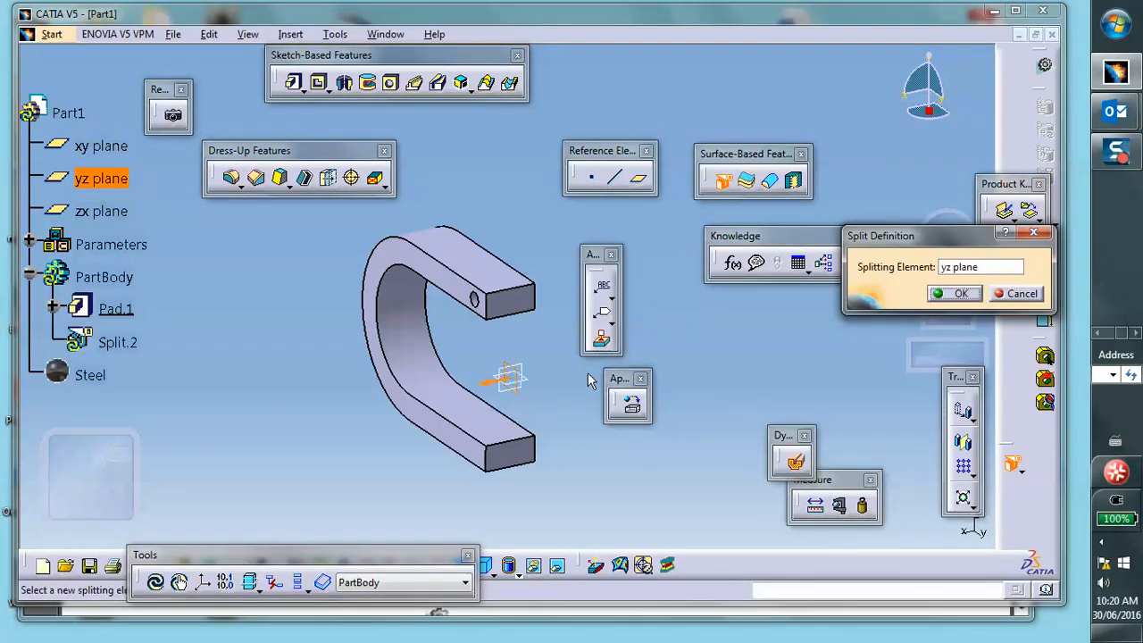
{"action": "left_click", "coordinate": [959, 294]}
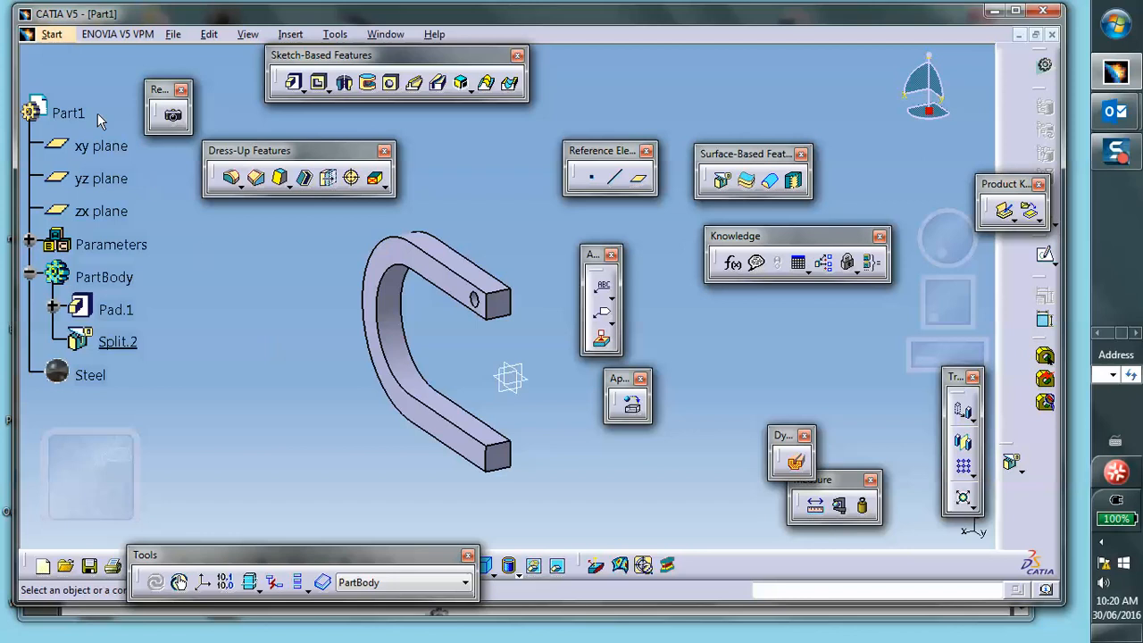
- Open the Generative Structural Analysis workbench and create a Static Analysis case
{"action": "left_click", "coordinate": [51, 36]}
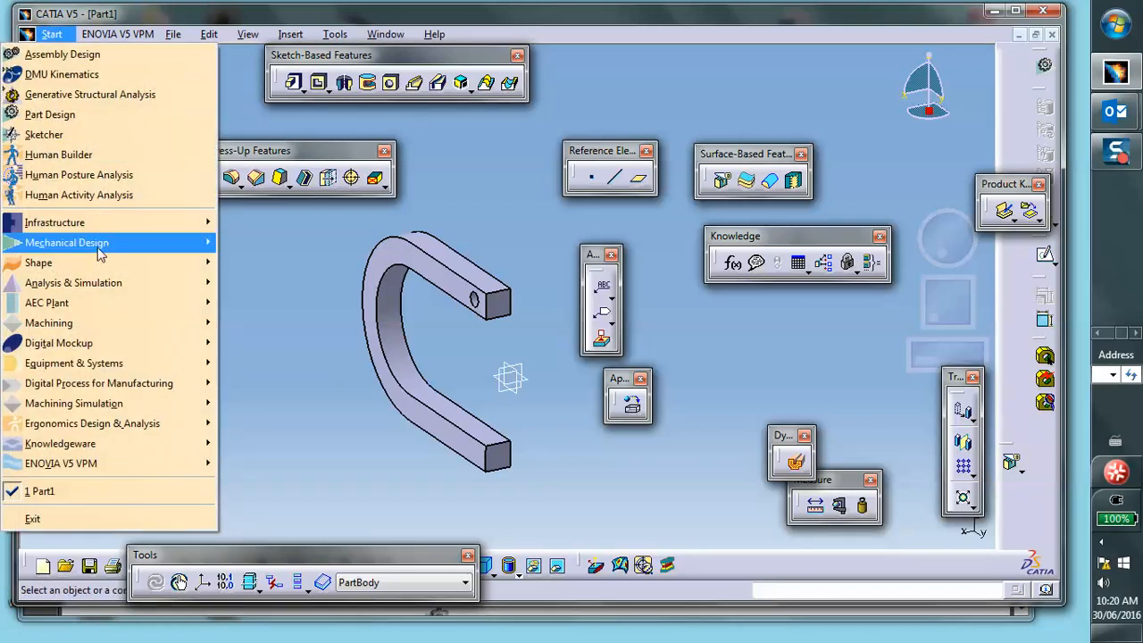
{"action": "mouse_move", "coordinate": [102, 283]}
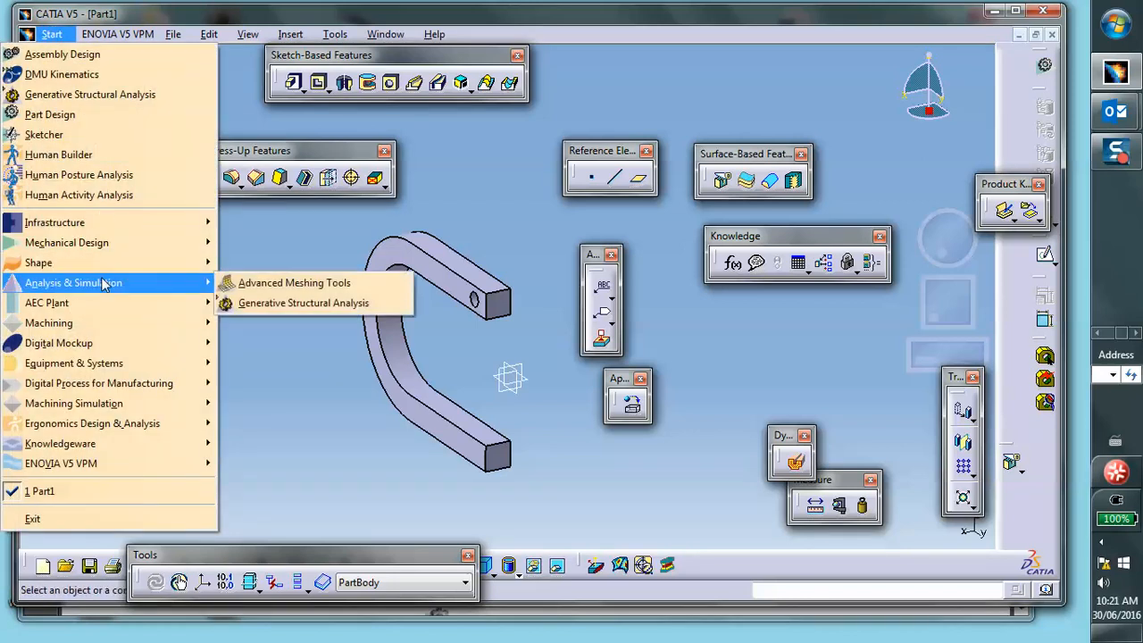
{"action": "left_click", "coordinate": [269, 304]}
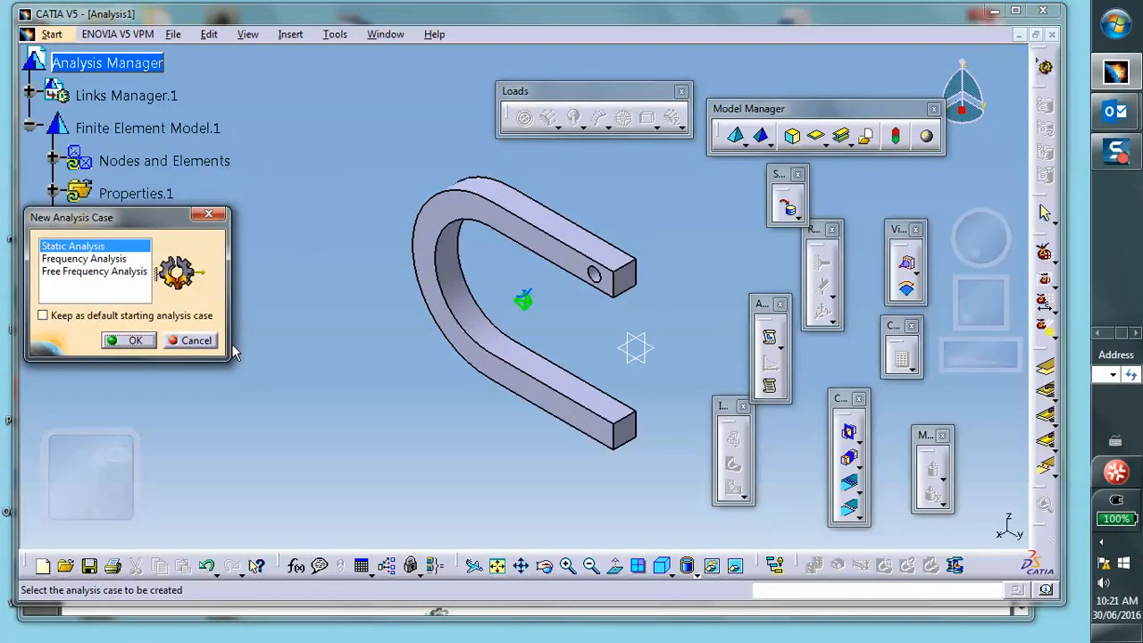
{"action": "left_click", "coordinate": [129, 340]}
- Apply a local mesh size of .1 in to the inner curved face of the clamp
{"action": "middle_click_drag", "start_coordinate": [520, 287], "coordinate": [452, 232]}
{"action": "scroll", "coordinate": [462, 205], "scroll_direction": "up", "scroll_amount": 1}
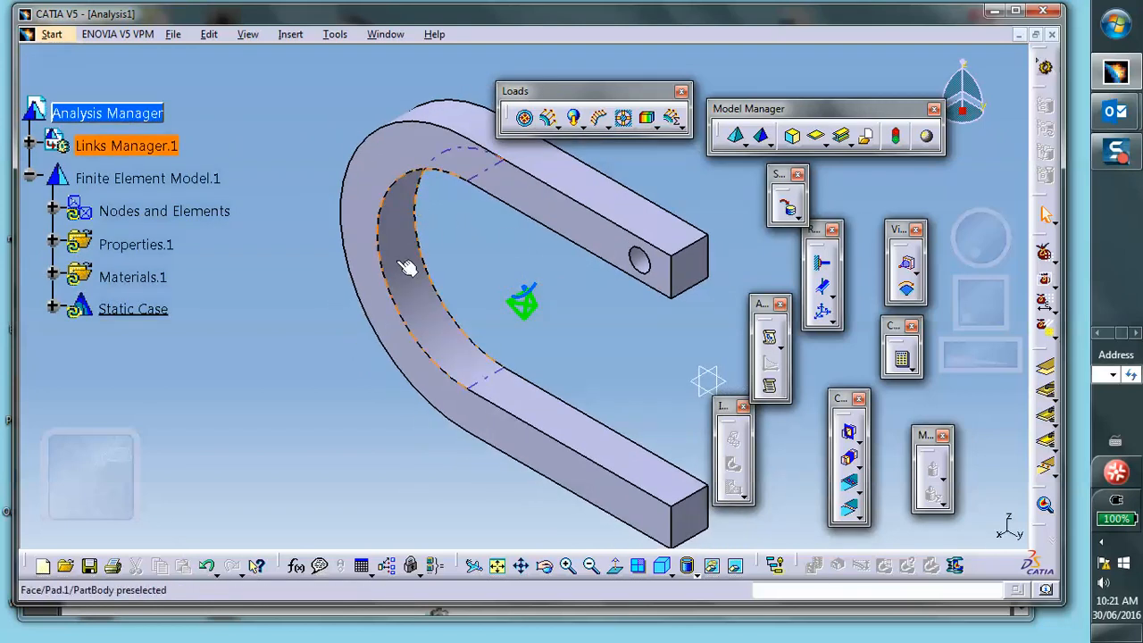
{"action": "left_click_drag", "start_coordinate": [782, 108], "coordinate": [718, 72]}
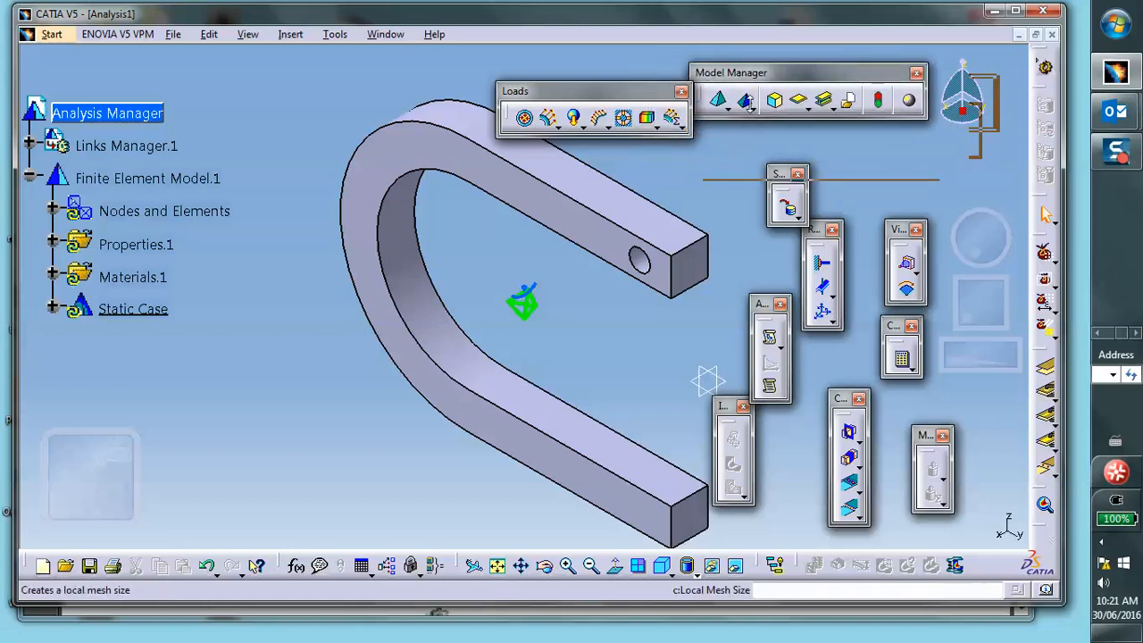
{"action": "left_click", "coordinate": [747, 105]}
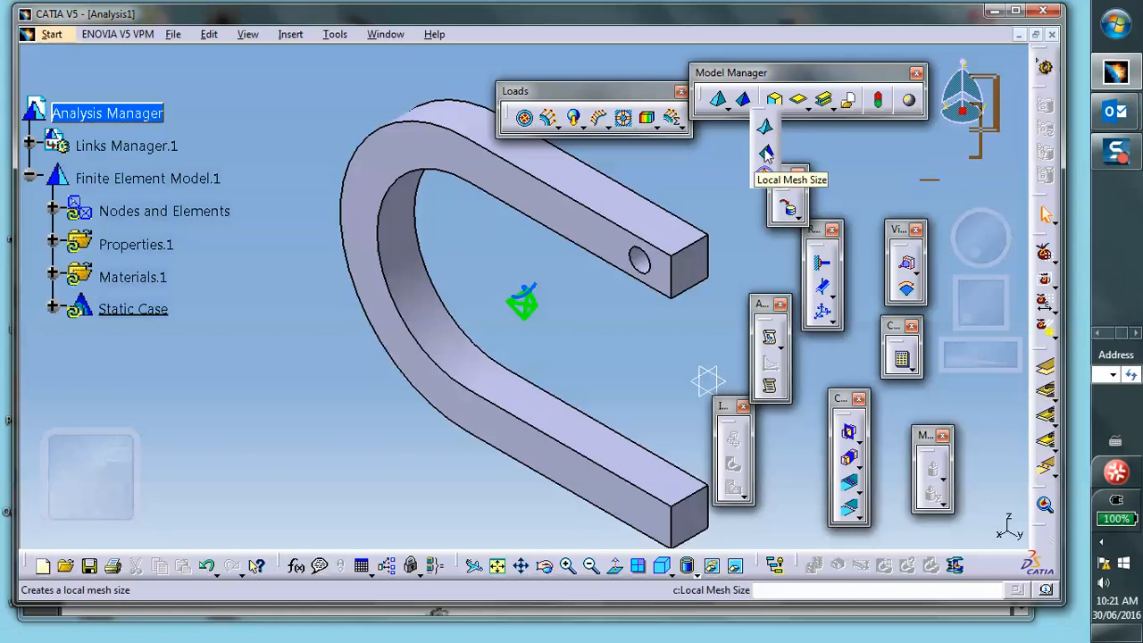
{"action": "left_click", "coordinate": [765, 154]}
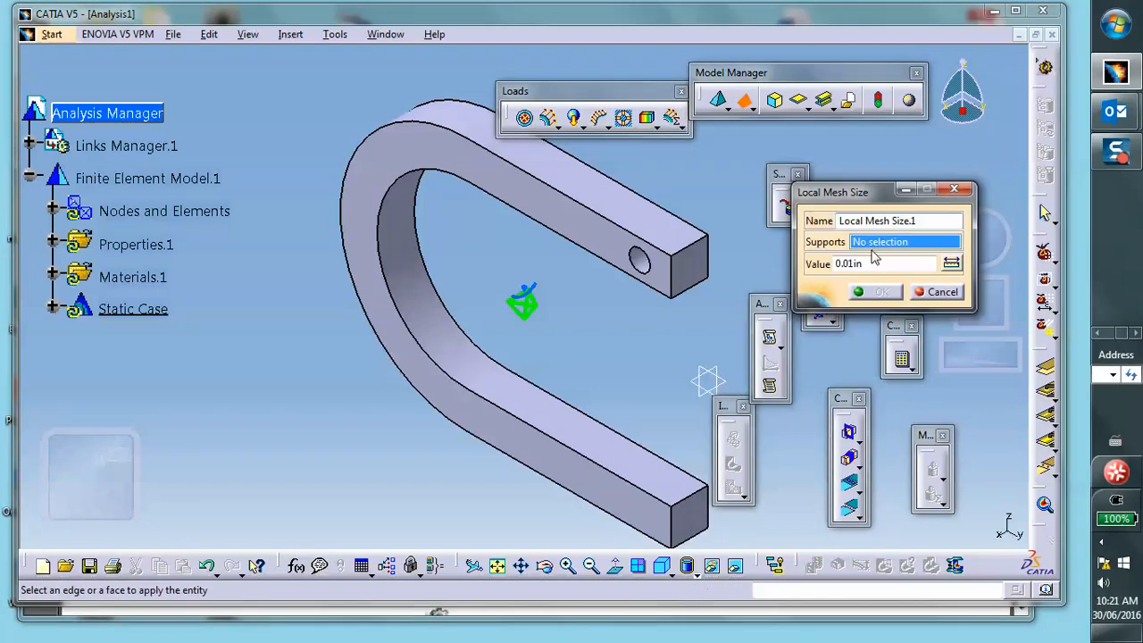
{"action": "left_click", "coordinate": [411, 258]}
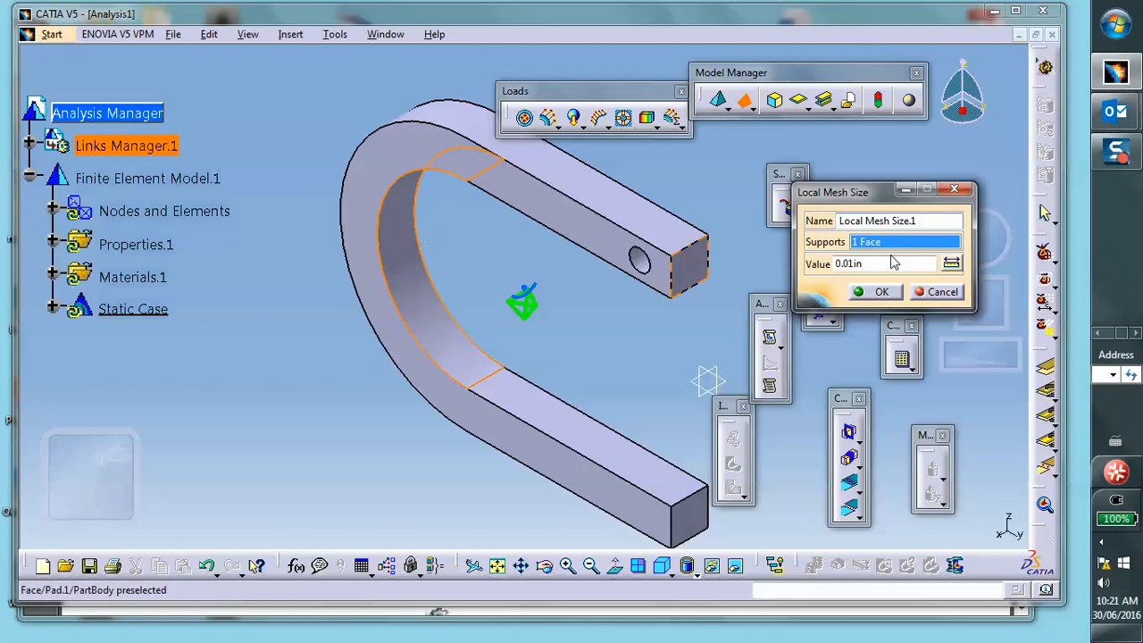
{"action": "left_click_drag", "start_coordinate": [869, 264], "coordinate": [806, 260]}
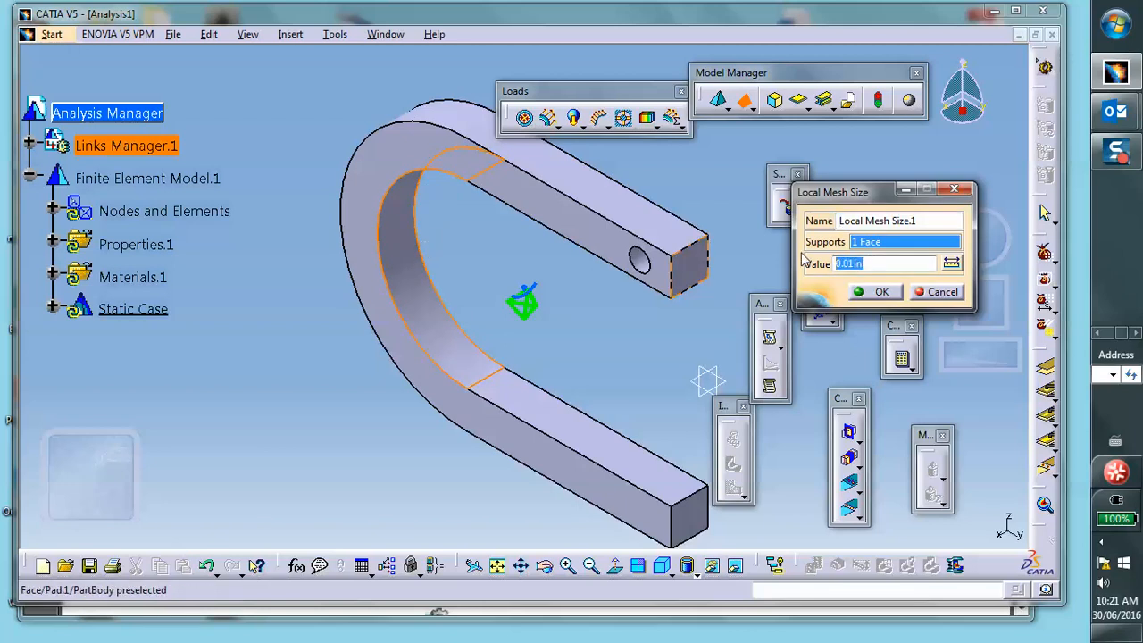
{"action": "type", "text": ".1"}
{"action": "left_click", "coordinate": [892, 291]}
- Zoom into the curved section and display the mesh visualization of Nodes and Elements
{"action": "middle_click_drag", "start_coordinate": [571, 238], "coordinate": [533, 103], "text": "ctrl"}
{"action": "scroll", "coordinate": [388, 181], "scroll_direction": "up", "scroll_amount": 1}
{"action": "middle_click_drag", "start_coordinate": [388, 181], "coordinate": [558, 317]}
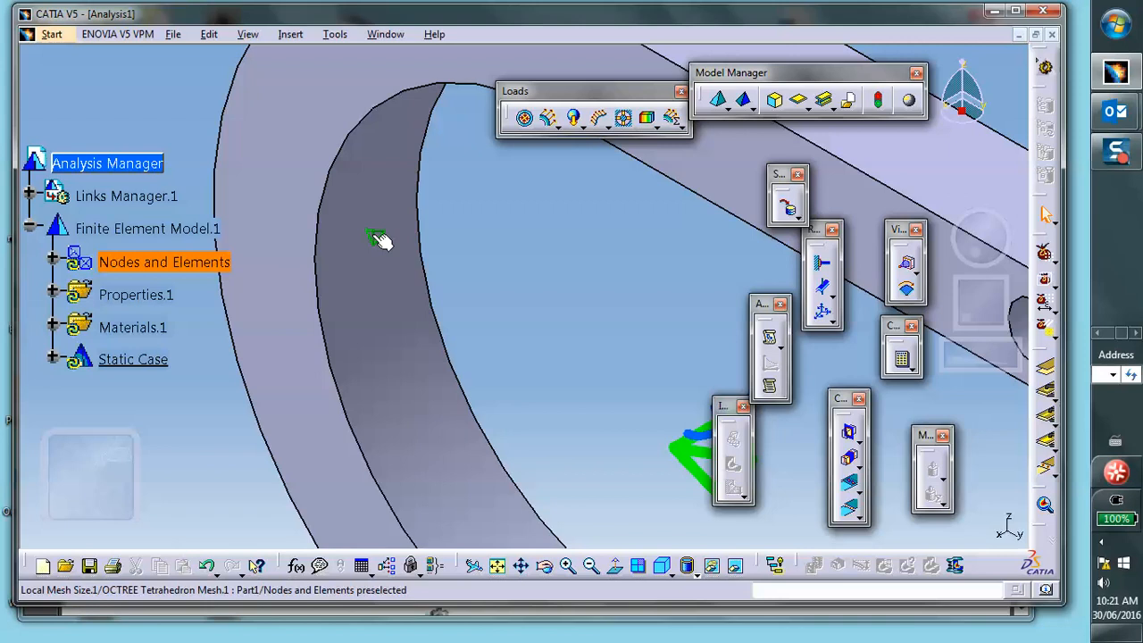
{"action": "middle_click_drag", "start_coordinate": [615, 303], "coordinate": [619, 348]}
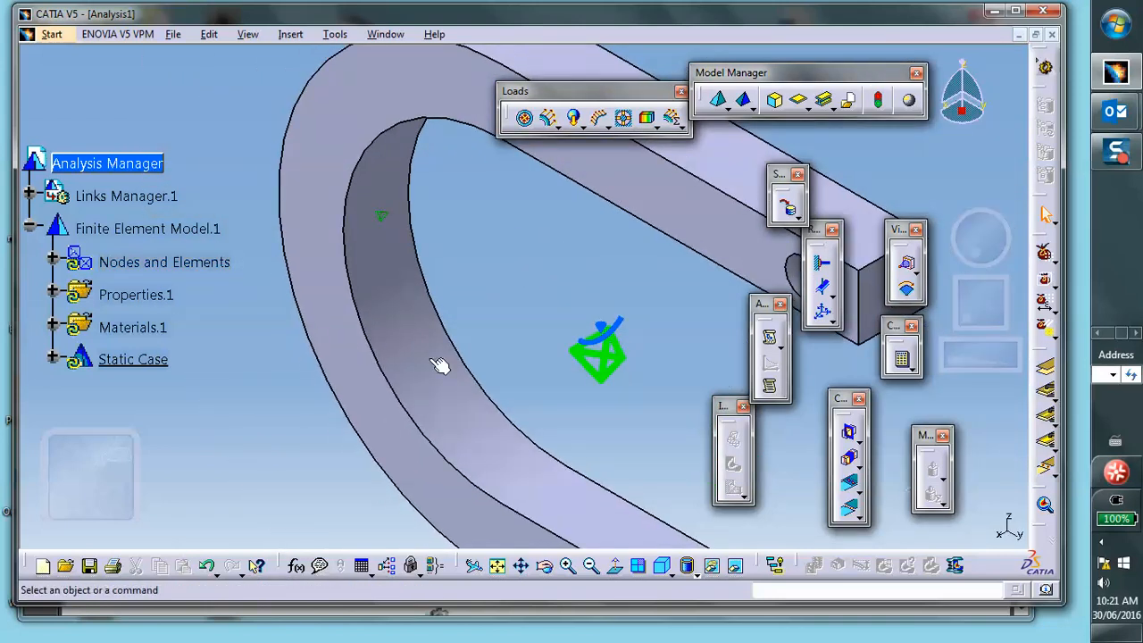
{"action": "right_click", "coordinate": [151, 263]}
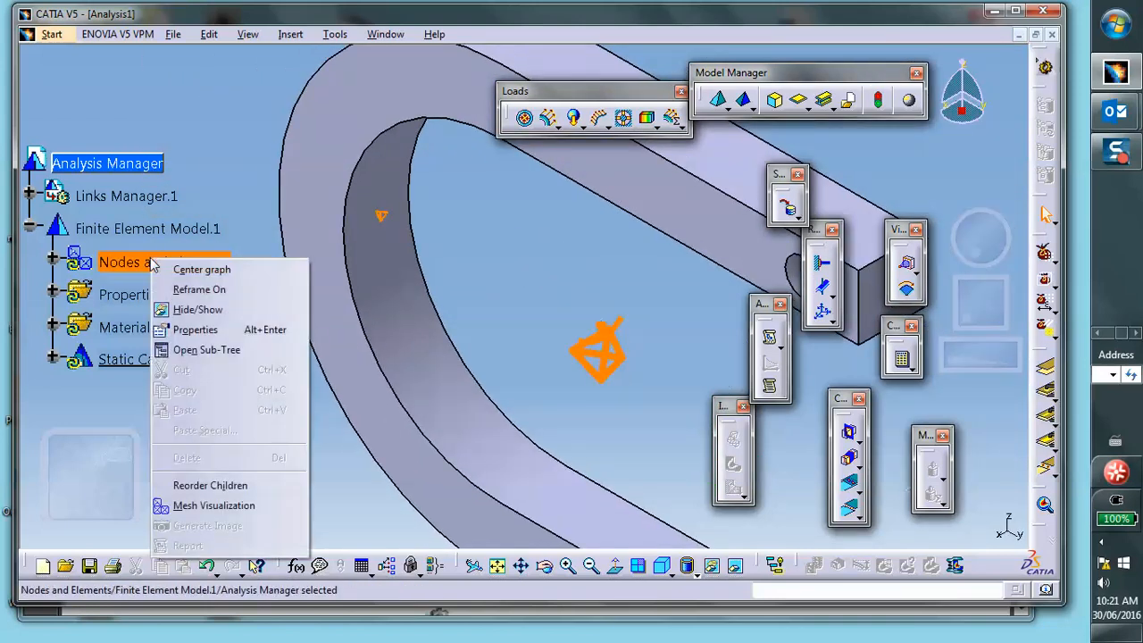
{"action": "left_click", "coordinate": [228, 506]}
{"action": "left_click", "coordinate": [535, 351]}
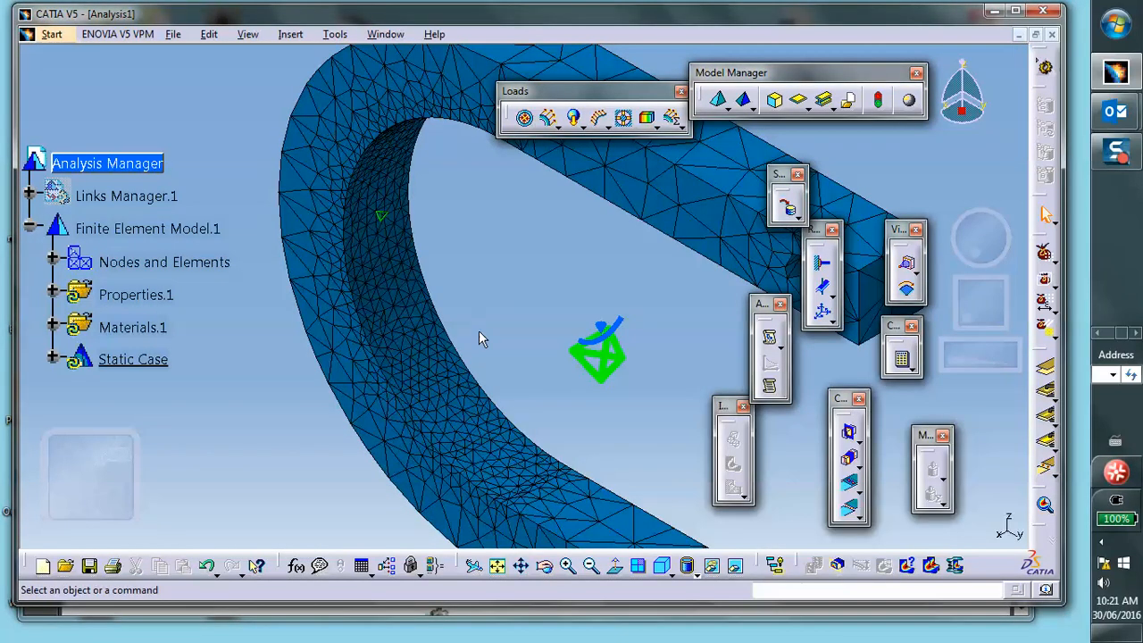
- Expand the Nodes and Elements branch and turn off the mesh display
{"action": "left_click", "coordinate": [52, 259]}
{"action": "right_click", "coordinate": [146, 366]}
{"action": "left_click", "coordinate": [210, 287]}
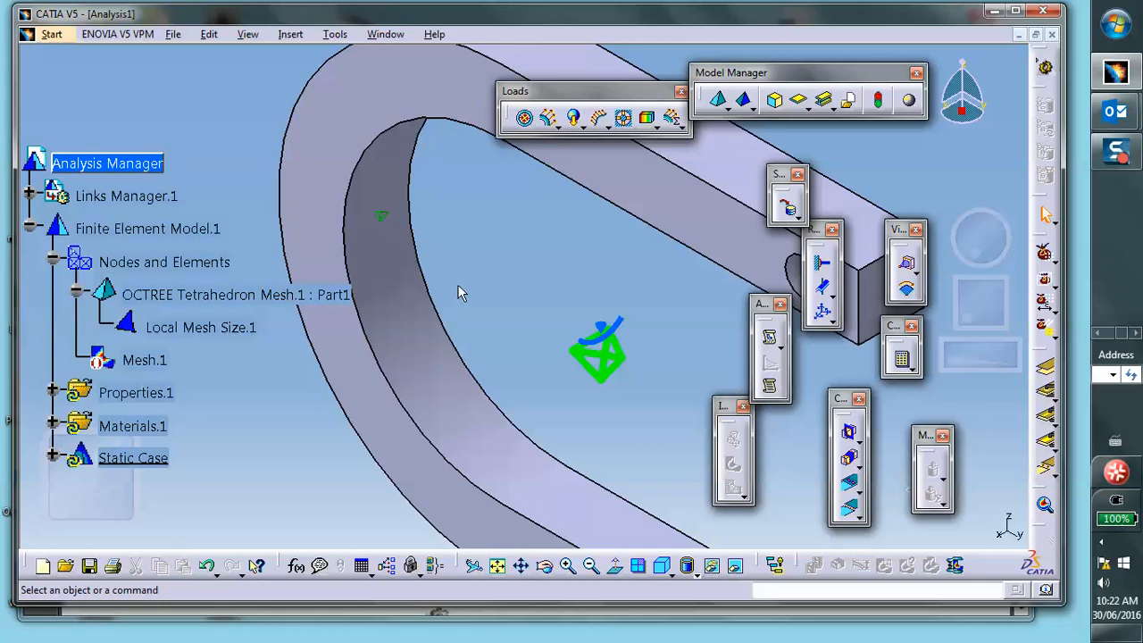
- Open Save Management and start Save As for Analysis1.CATAnalysis on the Desktop
{"action": "left_click", "coordinate": [173, 40]}
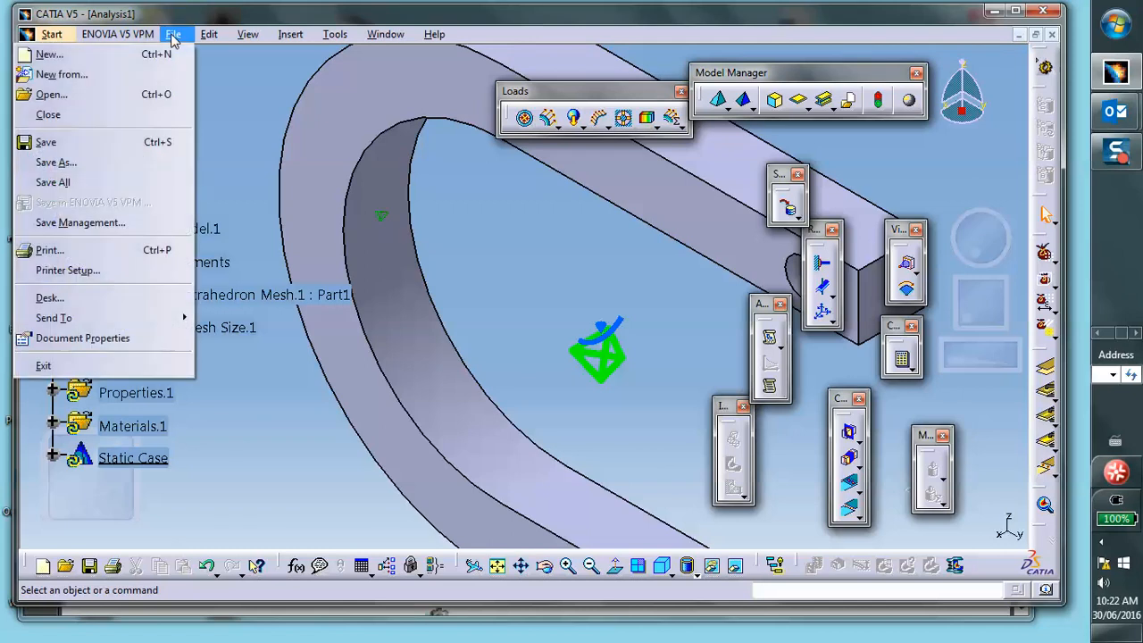
{"action": "left_click", "coordinate": [120, 225]}
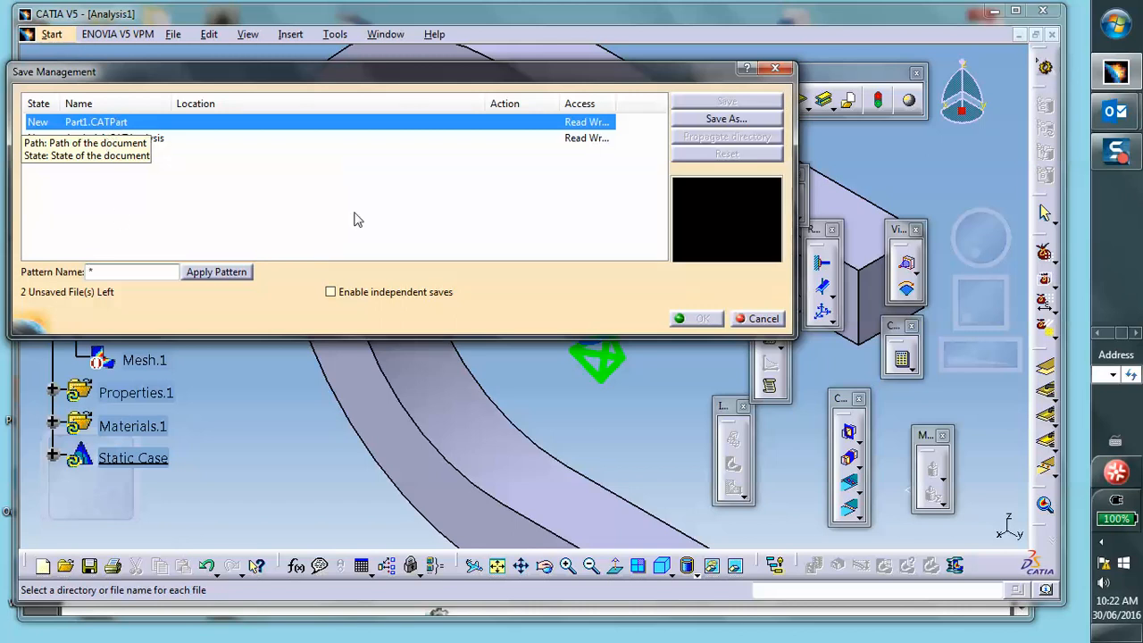
{"action": "left_click", "coordinate": [402, 213]}
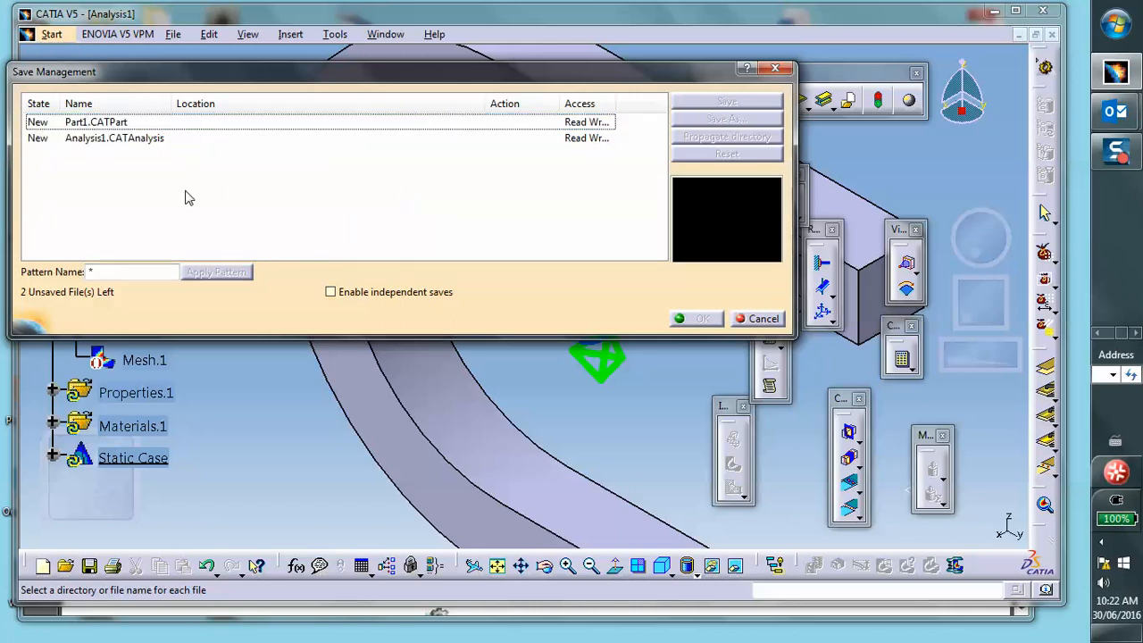
{"action": "left_click", "coordinate": [135, 142]}
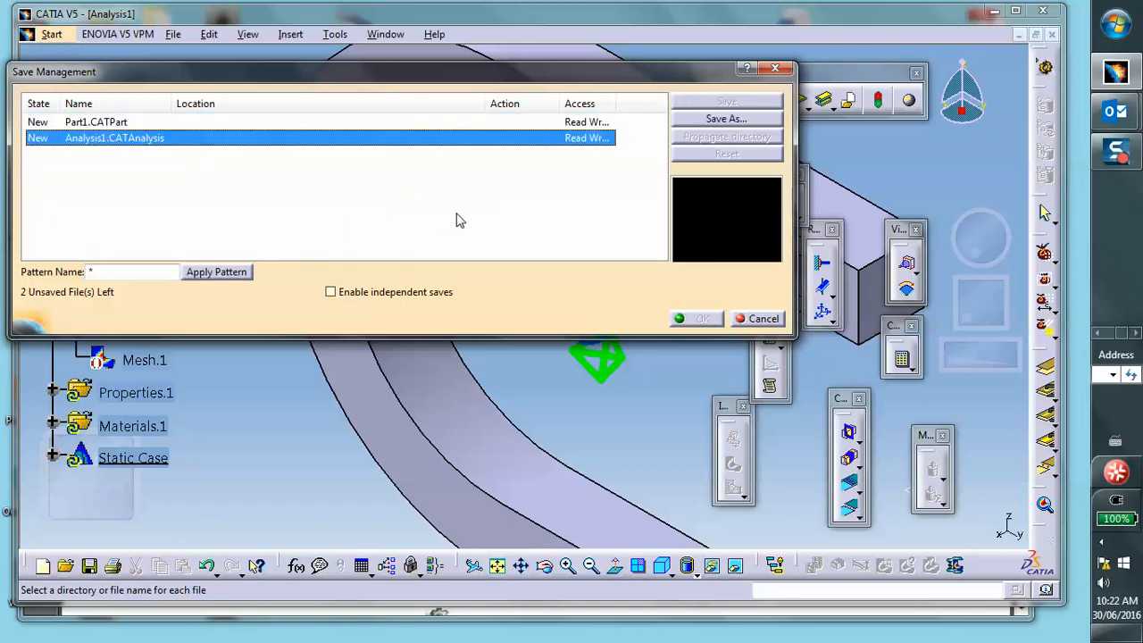
{"action": "left_click", "coordinate": [715, 123]}
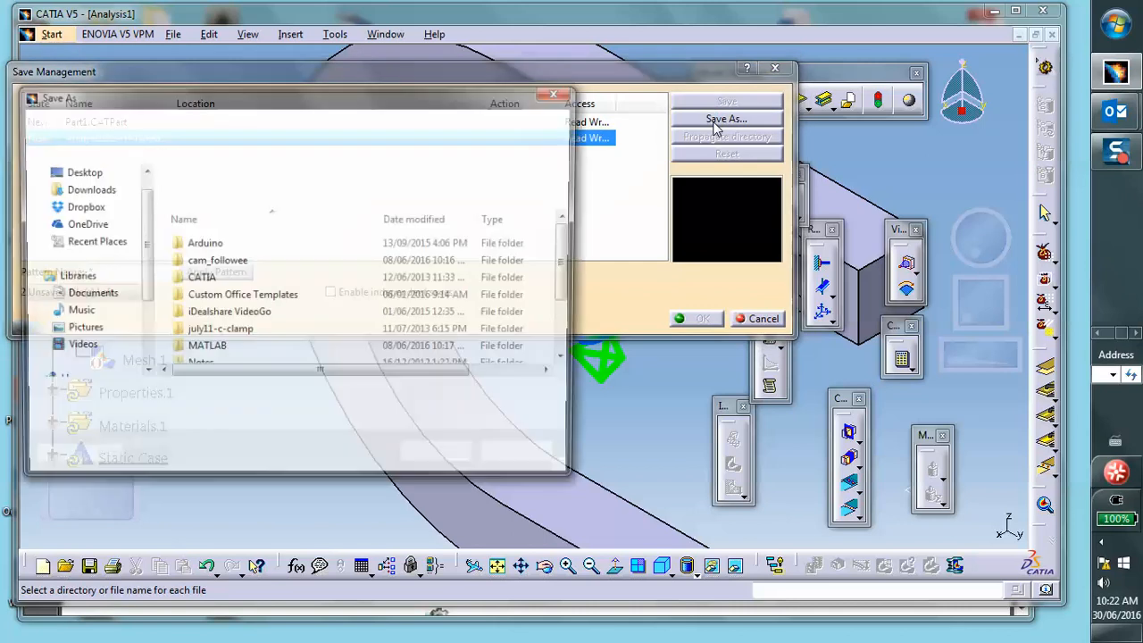
{"action": "left_click", "coordinate": [75, 198]}
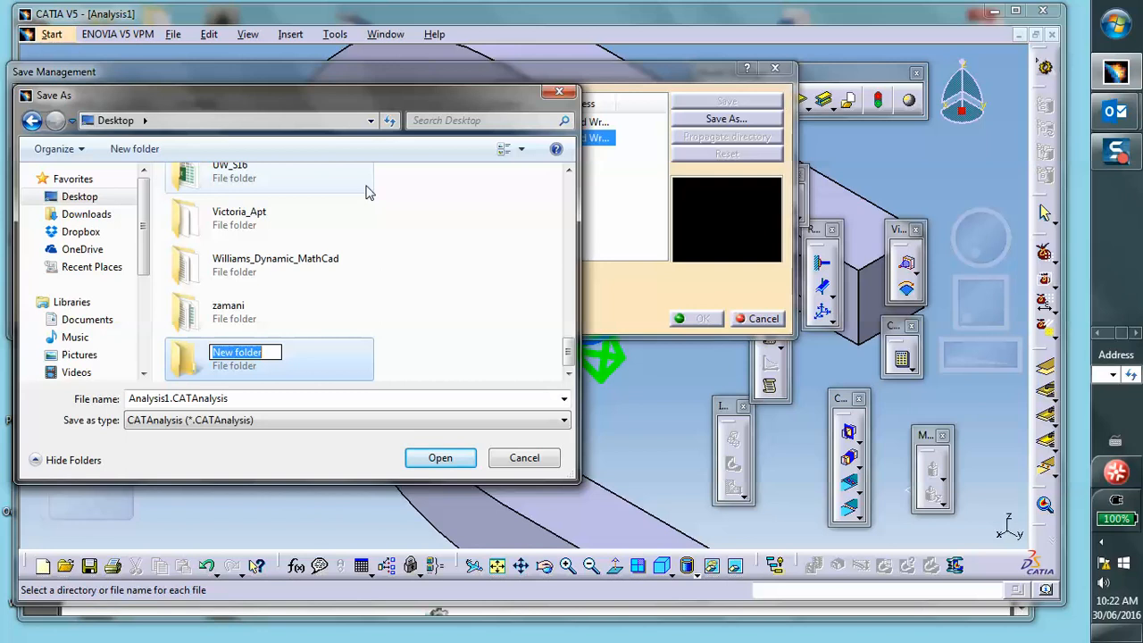
- Name a new Desktop folder c-clamp and save the analysis file into it
{"action": "type", "text": "c-cla"}
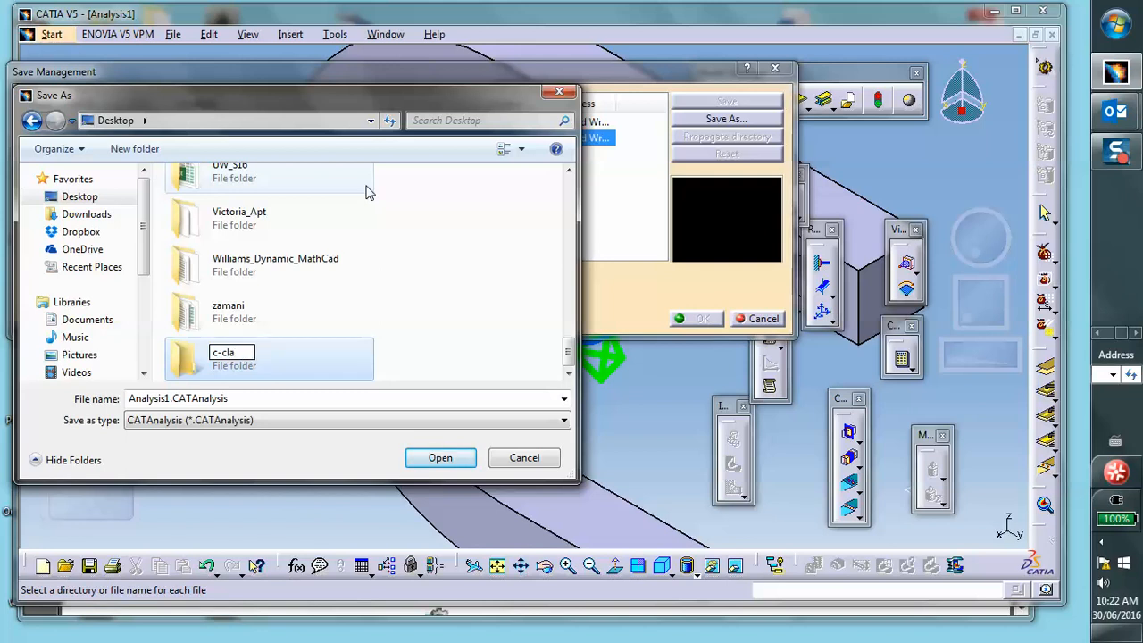
{"action": "type", "text": "pt"}
{"action": "key", "text": "BackSpace"}
{"action": "key", "text": "BackSpace"}
{"action": "type", "text": "mp"}
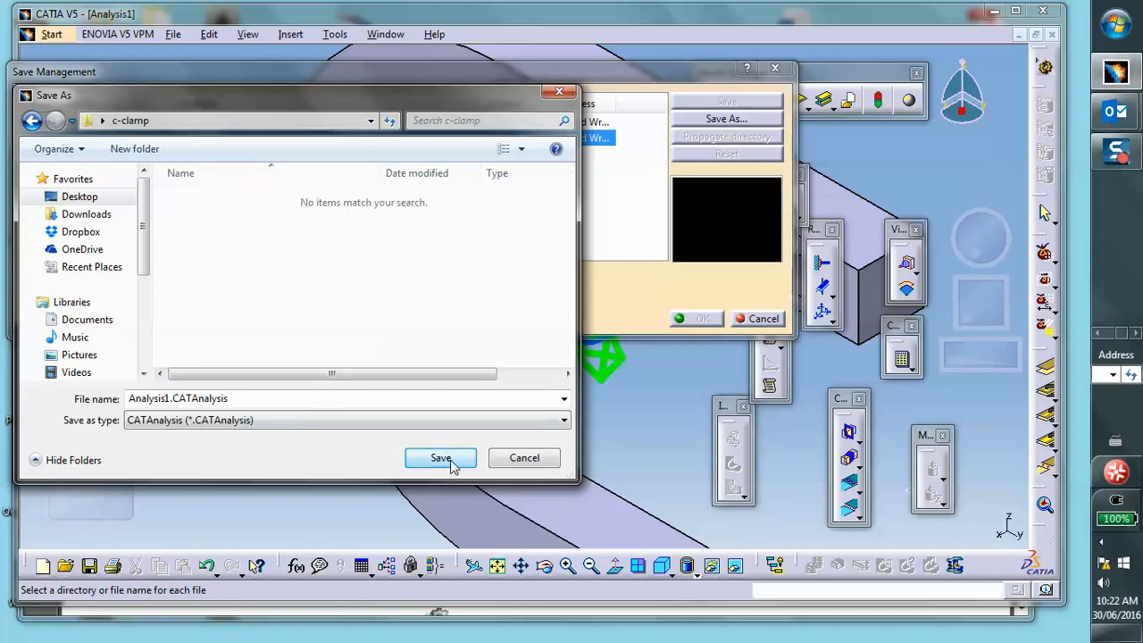
{"action": "left_click", "coordinate": [441, 458]}
{"action": "left_click", "coordinate": [692, 318]}
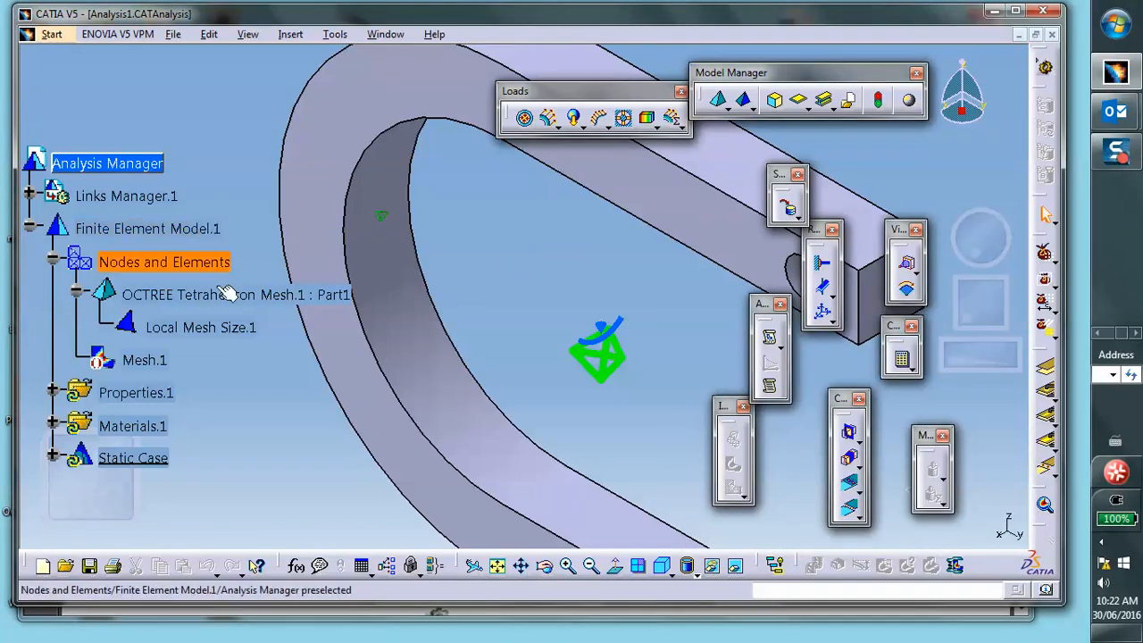
- Clamp the inner surface of the hole at the top arm
{"action": "middle_click_drag", "start_coordinate": [380, 251], "coordinate": [241, 262], "text": "ctrl"}
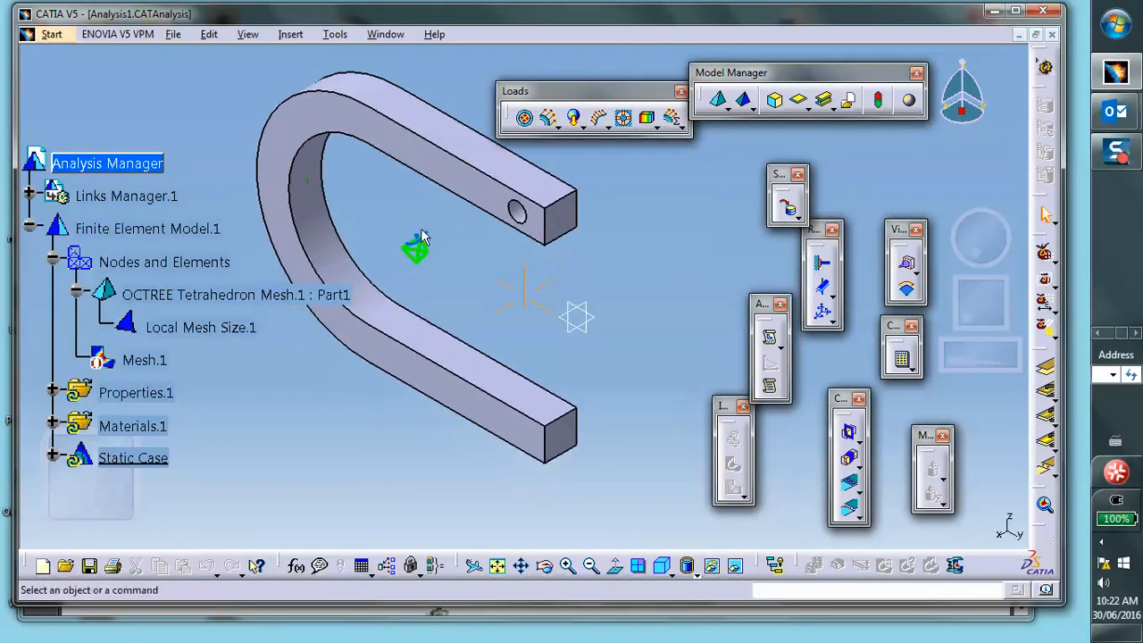
{"action": "left_click", "coordinate": [822, 268]}
{"action": "middle_click_drag", "start_coordinate": [589, 301], "coordinate": [502, 461], "text": "ctrl"}
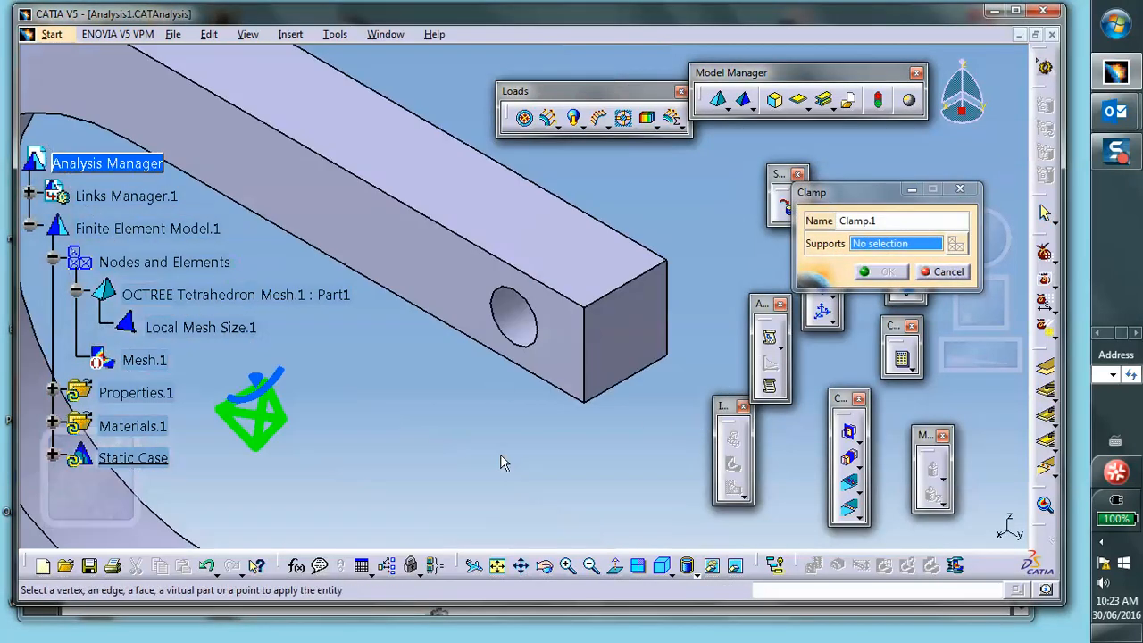
{"action": "left_click", "coordinate": [519, 320]}
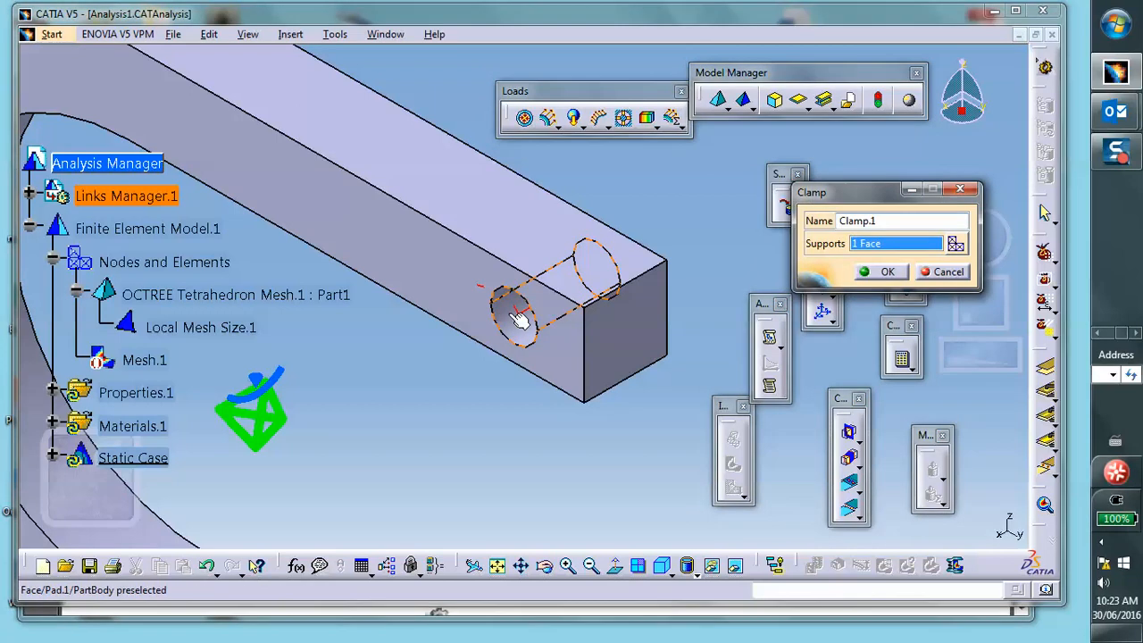
{"action": "left_click", "coordinate": [888, 271]}
- Apply a surface slider to the split symmetry face of the clamp
{"action": "middle_click_drag", "start_coordinate": [672, 232], "coordinate": [485, 184]}
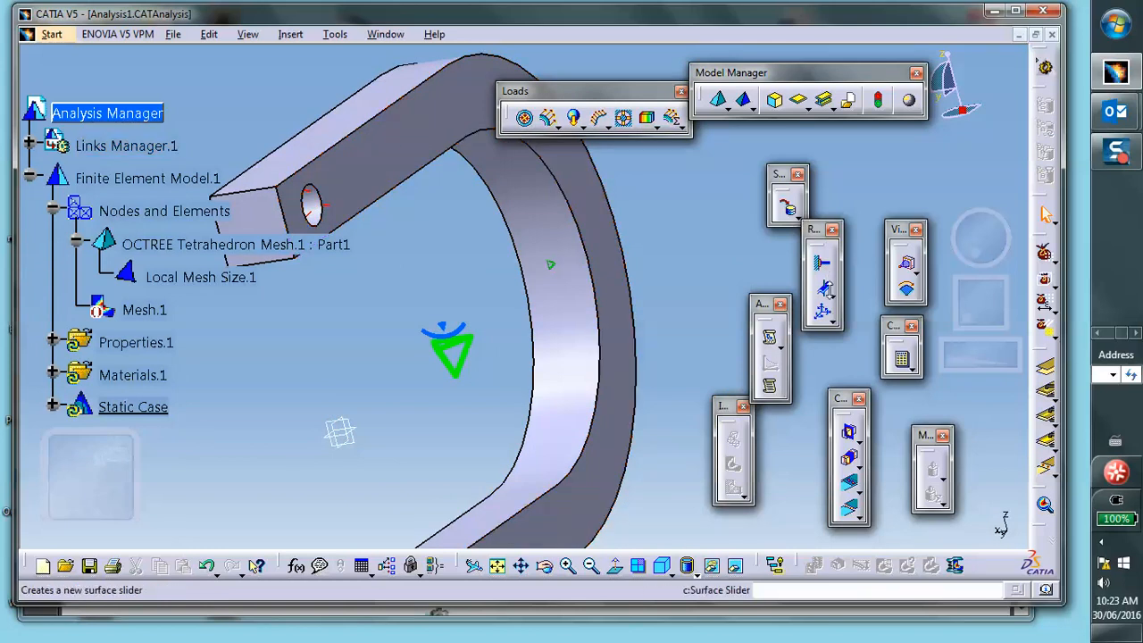
{"action": "left_click", "coordinate": [822, 287]}
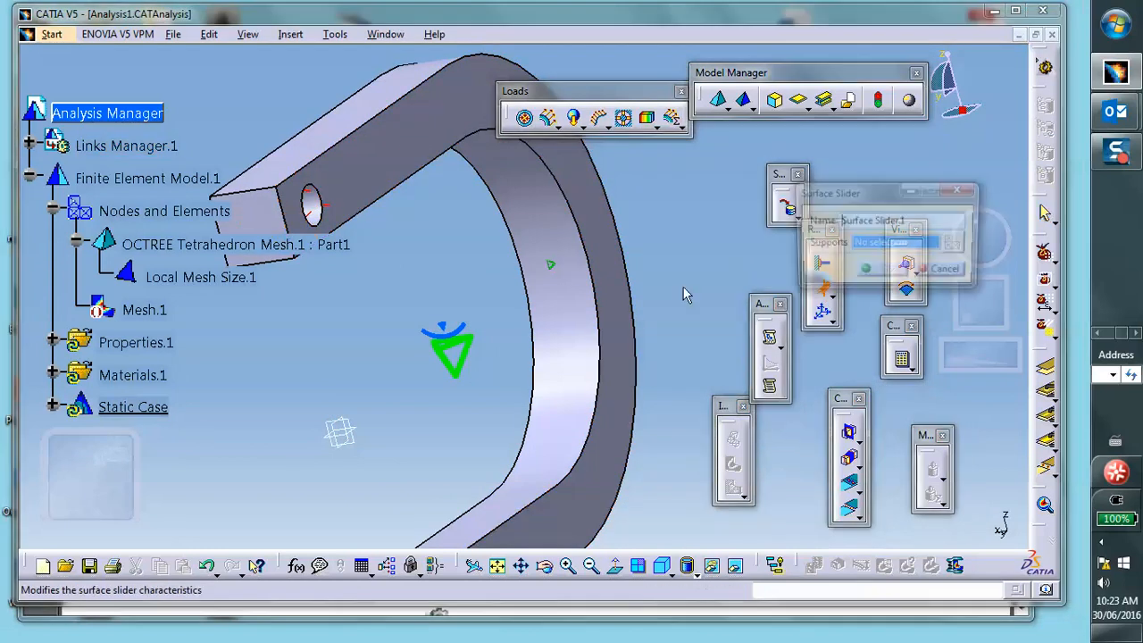
{"action": "left_click", "coordinate": [608, 279]}
{"action": "left_click", "coordinate": [888, 272]}
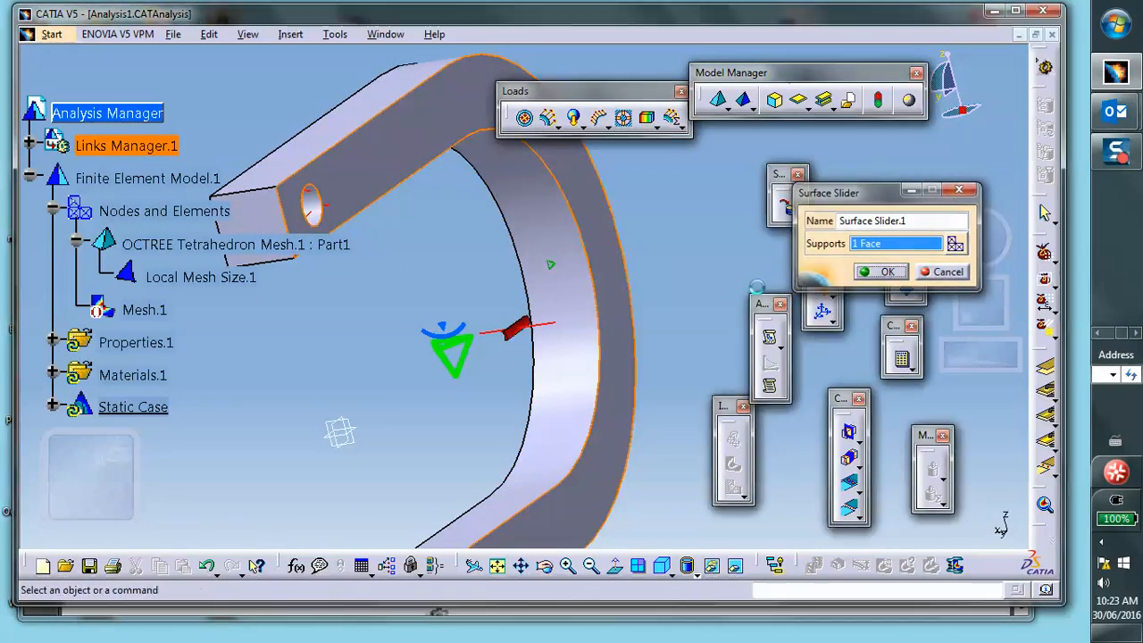
- Apply a user-defined restraint to the end face of the lower arm, restraining Translation 3
{"action": "middle_click_drag", "start_coordinate": [539, 288], "coordinate": [482, 190]}
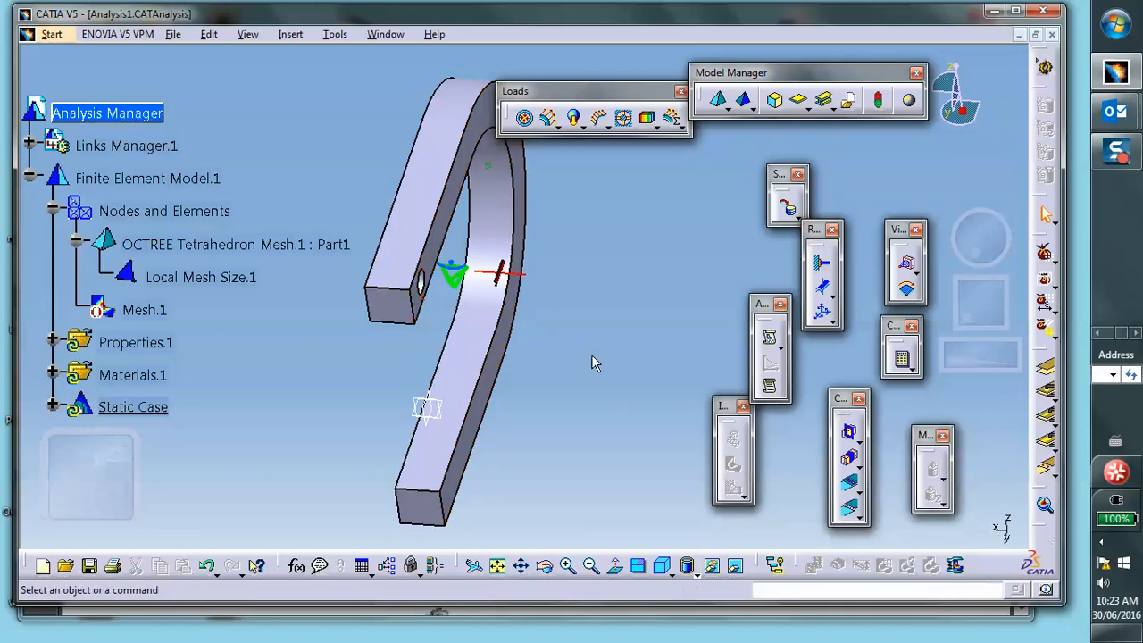
{"action": "middle_click_drag", "start_coordinate": [454, 408], "coordinate": [607, 216]}
{"action": "middle_click_drag", "start_coordinate": [282, 330], "coordinate": [416, 207]}
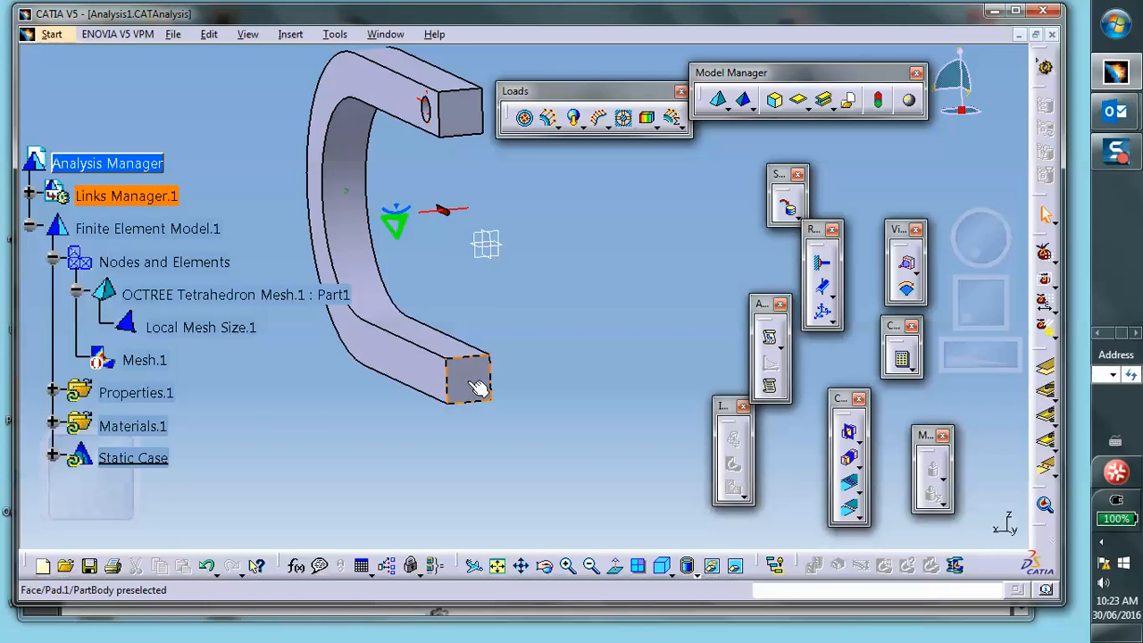
{"action": "left_click", "coordinate": [822, 316]}
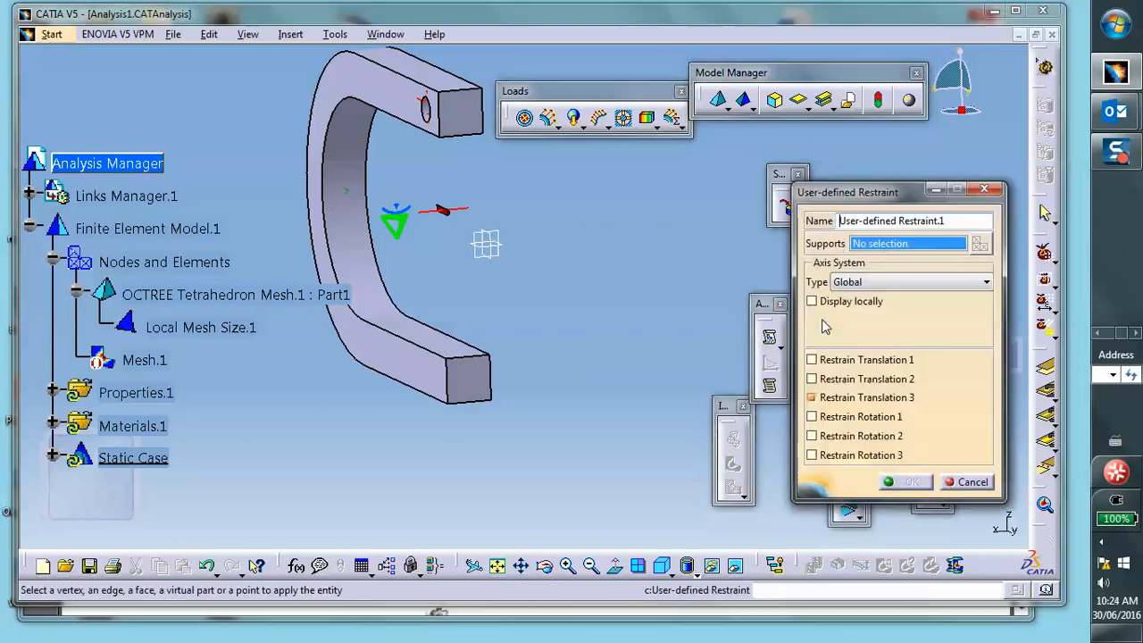
{"action": "left_click", "coordinate": [471, 386]}
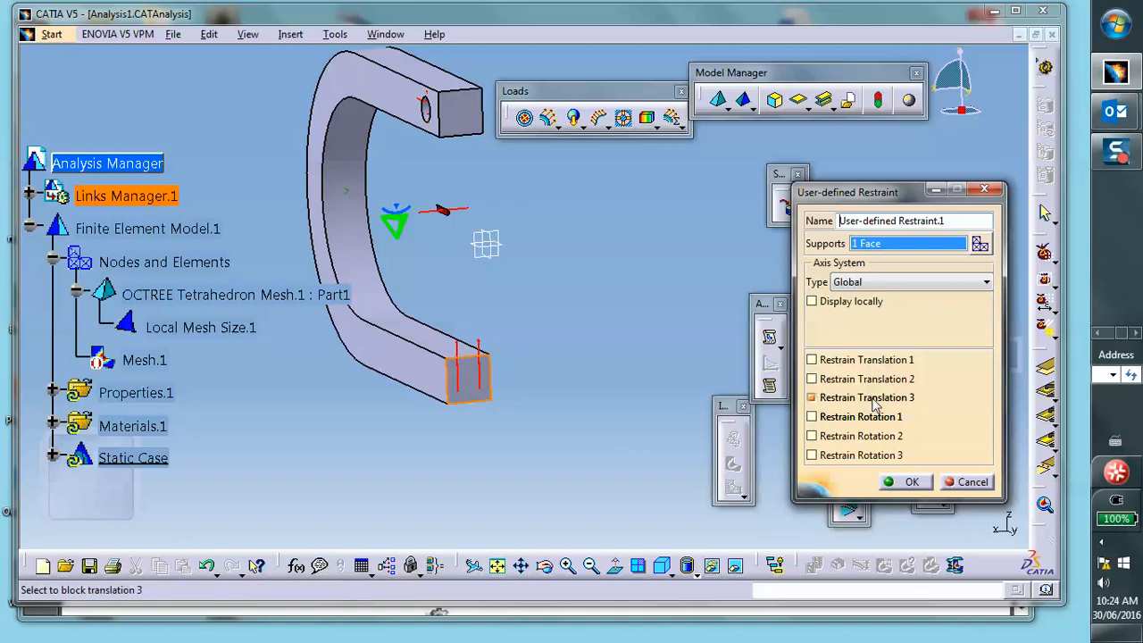
{"action": "left_click", "coordinate": [812, 397]}
{"action": "left_click", "coordinate": [909, 482]}
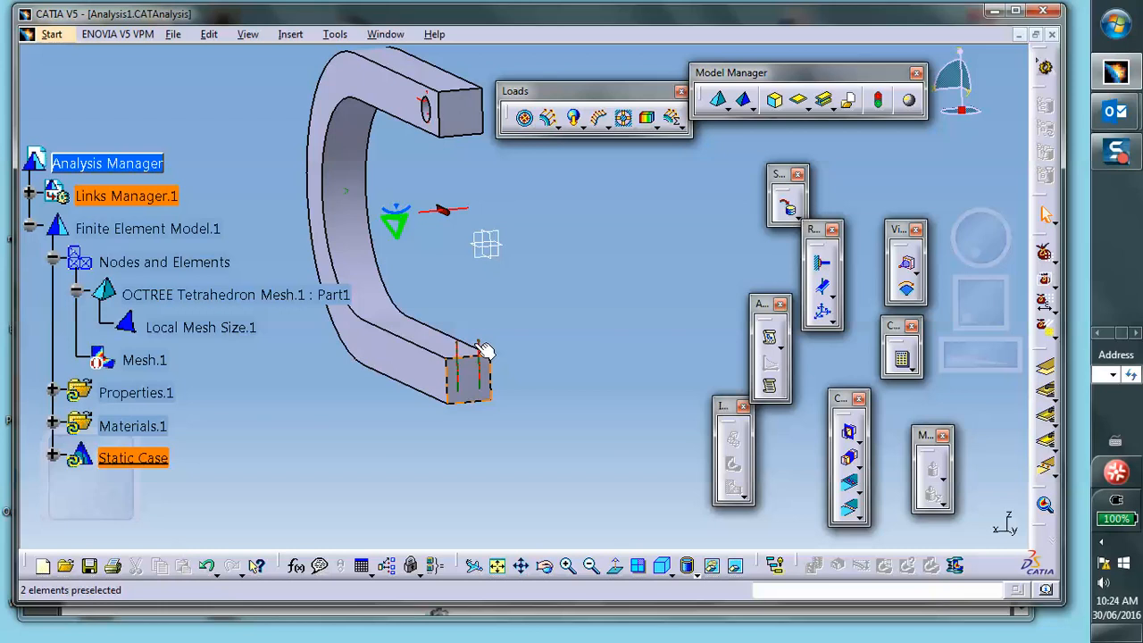
- Apply an enforced displacement of -0.001 in along Translation 3 to the user-defined restraint
{"action": "left_click_drag", "start_coordinate": [632, 123], "coordinate": [656, 203]}
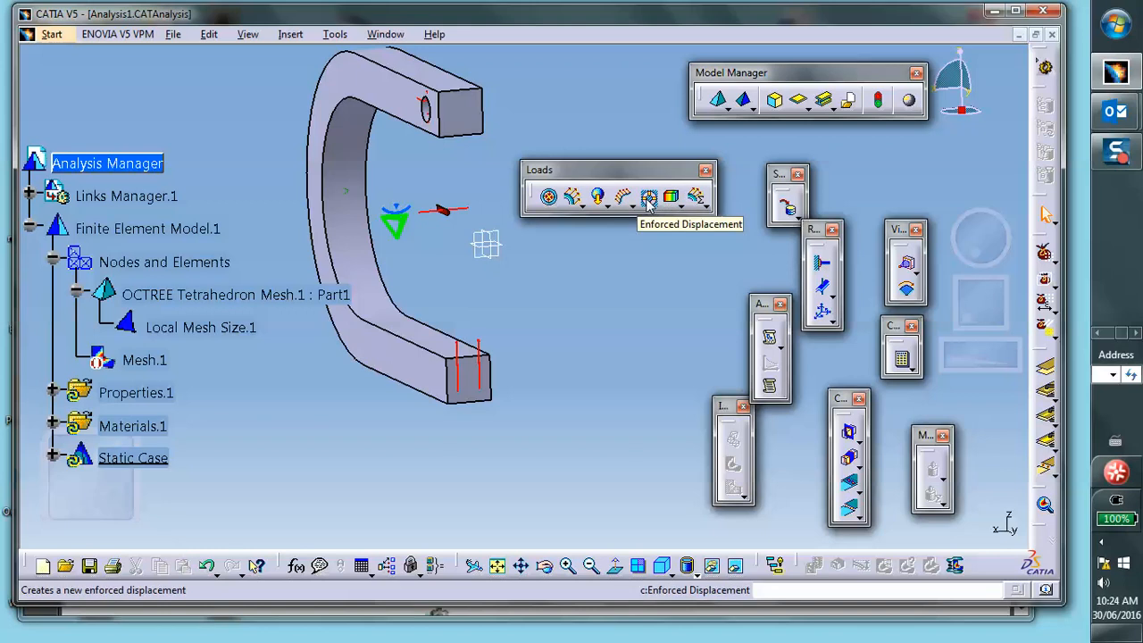
{"action": "left_click", "coordinate": [649, 198]}
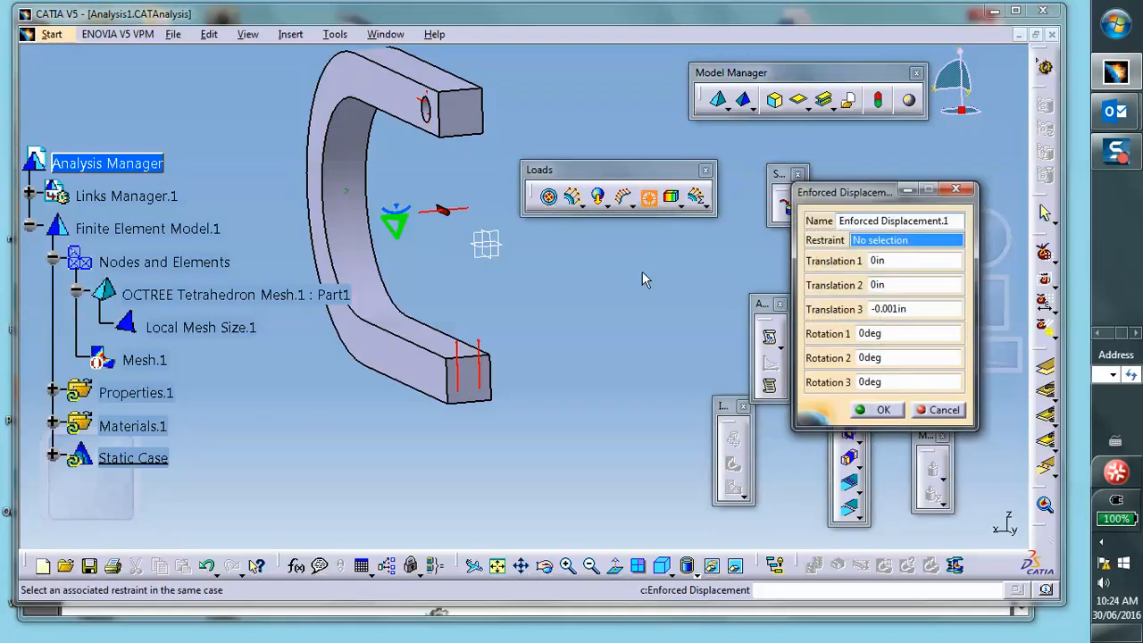
{"action": "left_click", "coordinate": [488, 351]}
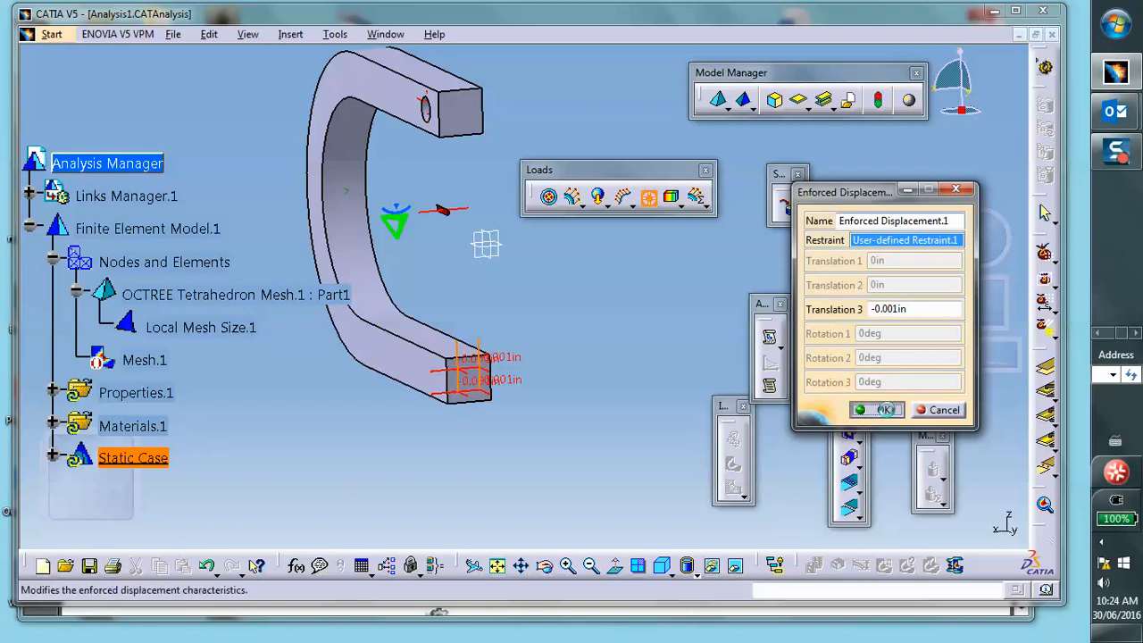
{"action": "left_click", "coordinate": [880, 410]}
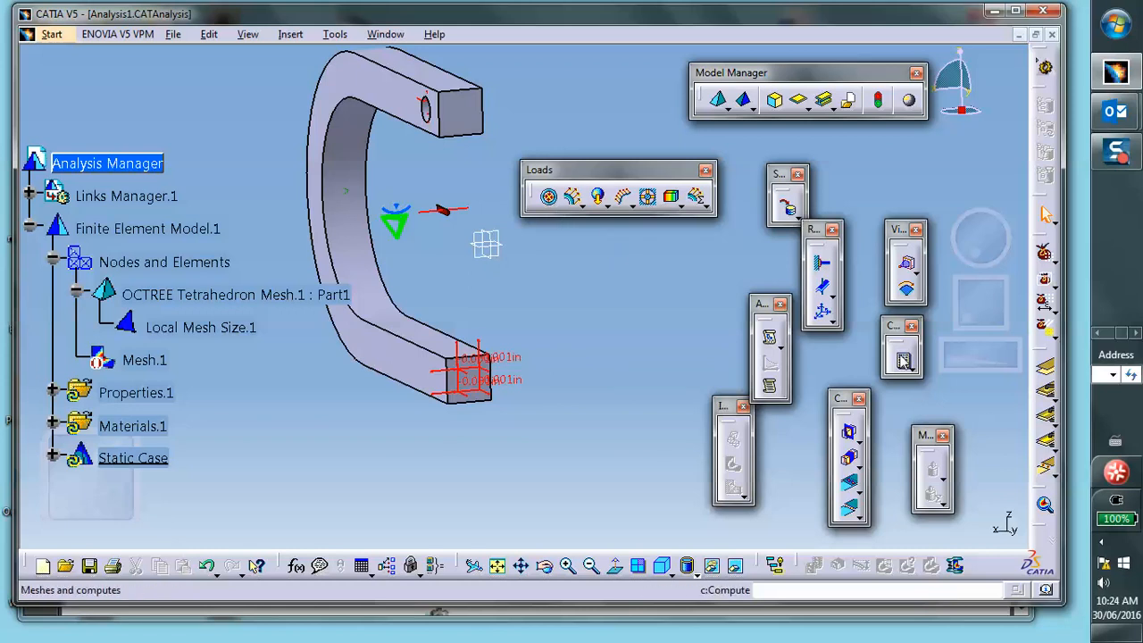
- Compute all of the analysis and accept the resource estimate to continue
{"action": "left_click", "coordinate": [903, 361]}
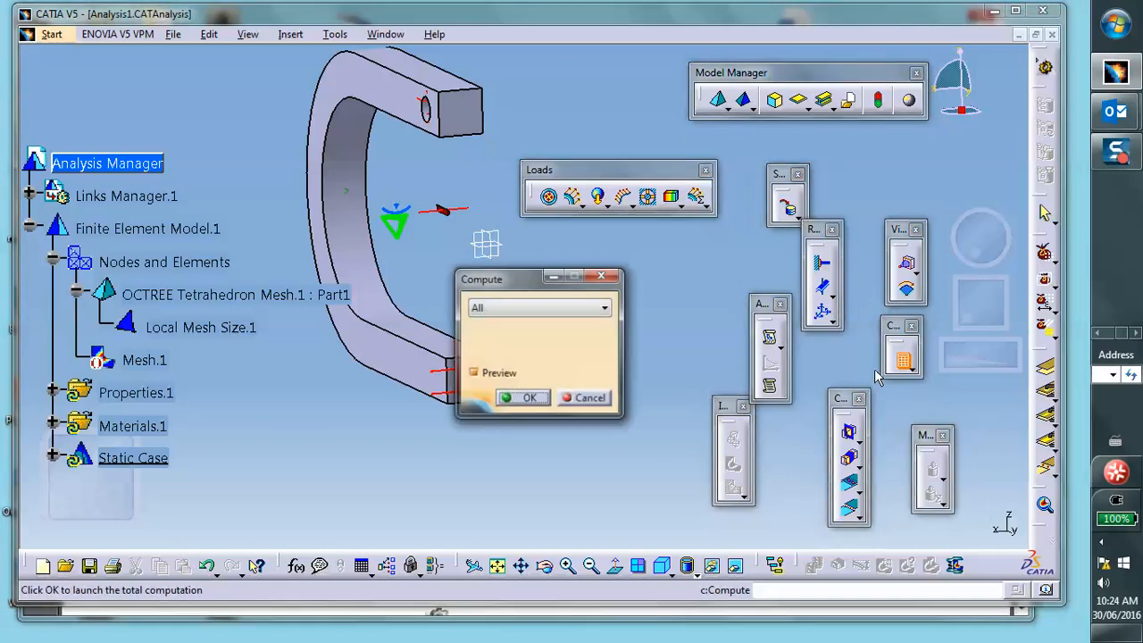
{"action": "left_click", "coordinate": [529, 398]}
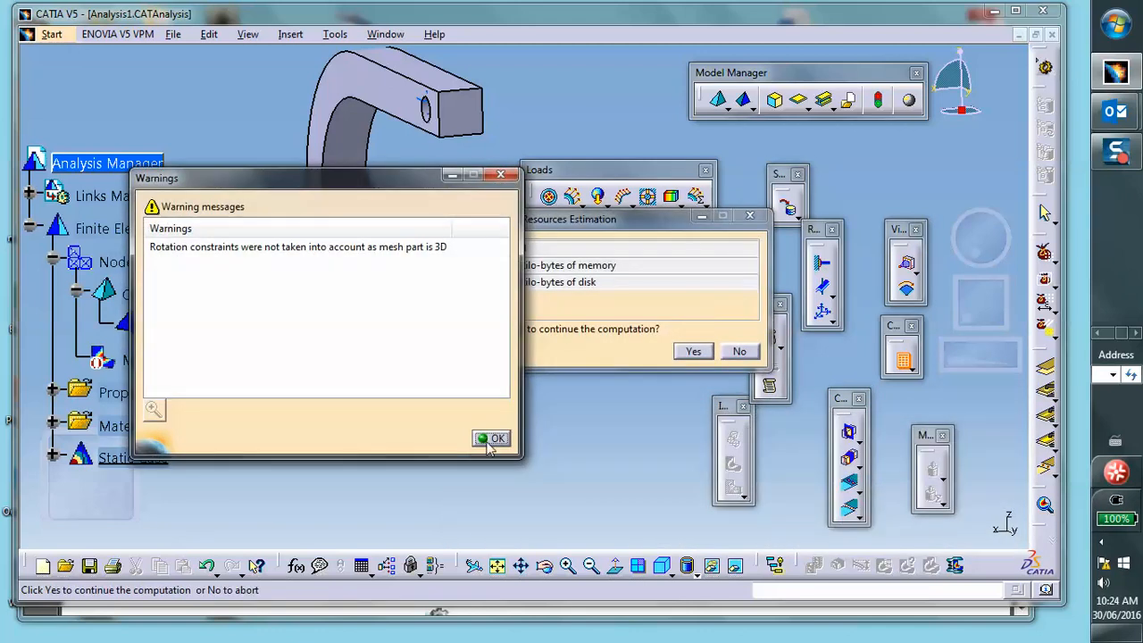
{"action": "left_click", "coordinate": [491, 439]}
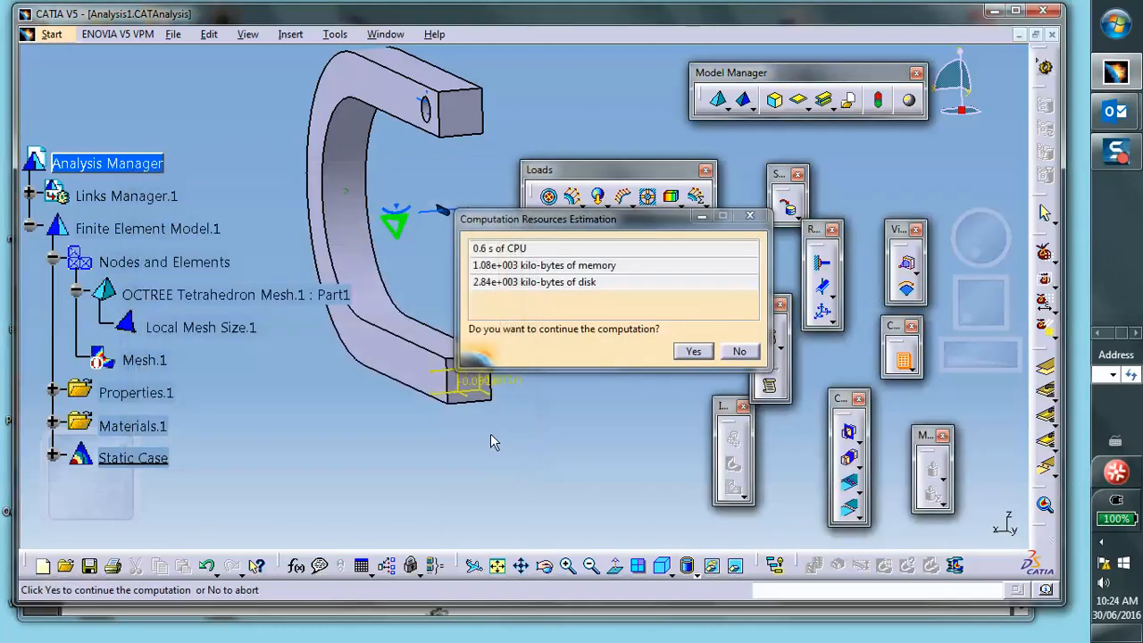
{"action": "left_click", "coordinate": [693, 352]}
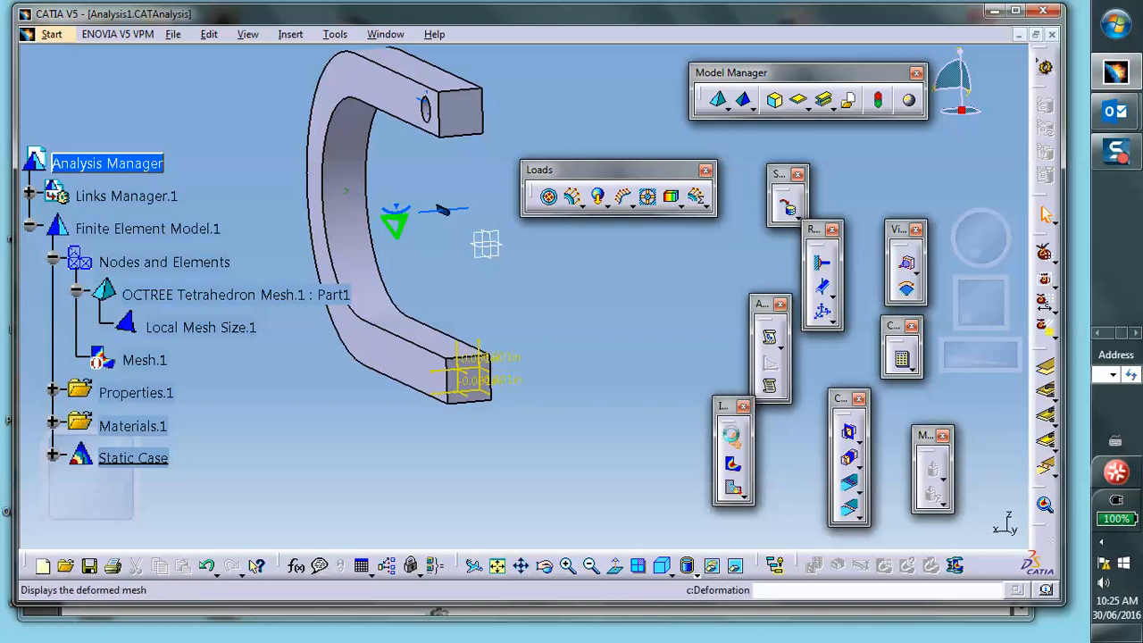
- Display the deformed mesh image and preview its animation
{"action": "left_click", "coordinate": [732, 439]}
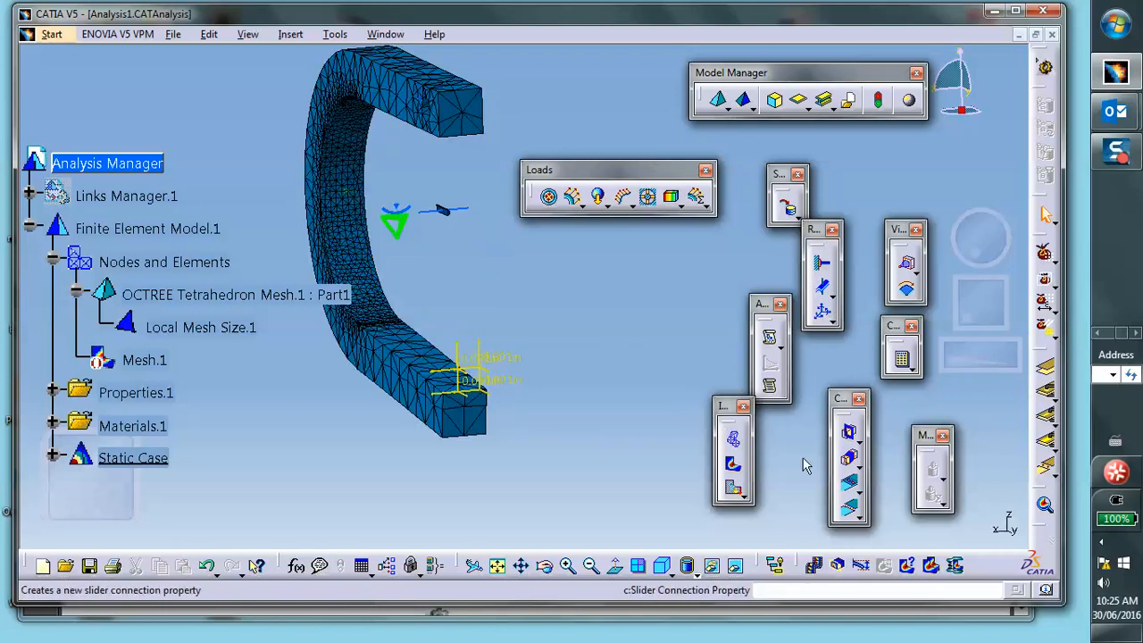
{"action": "left_click", "coordinate": [823, 571]}
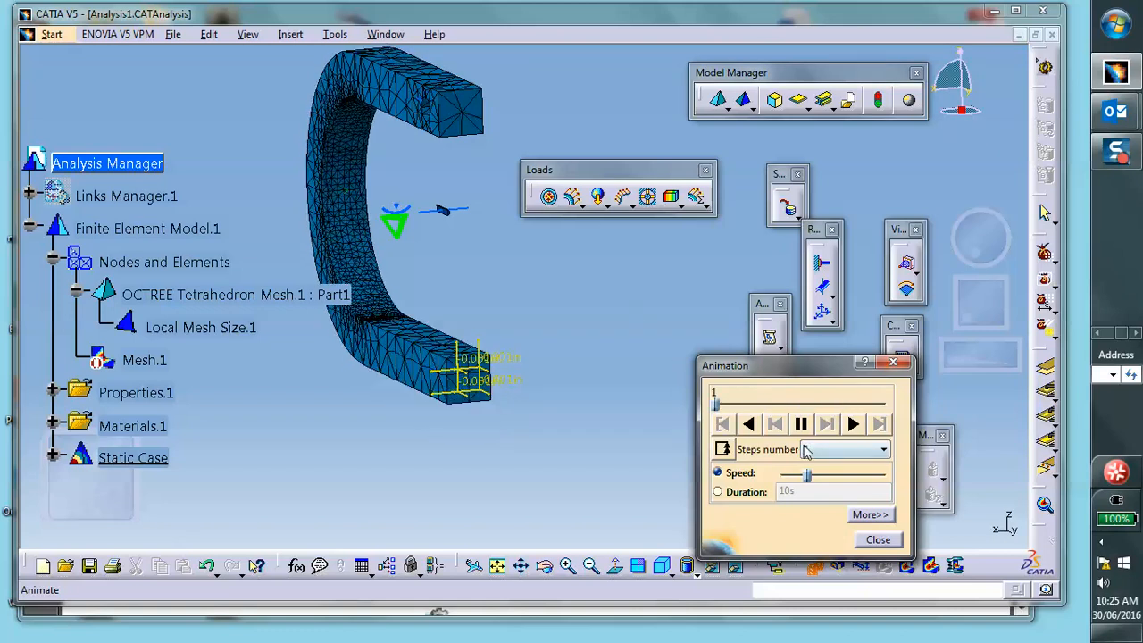
{"action": "left_click", "coordinate": [876, 539]}
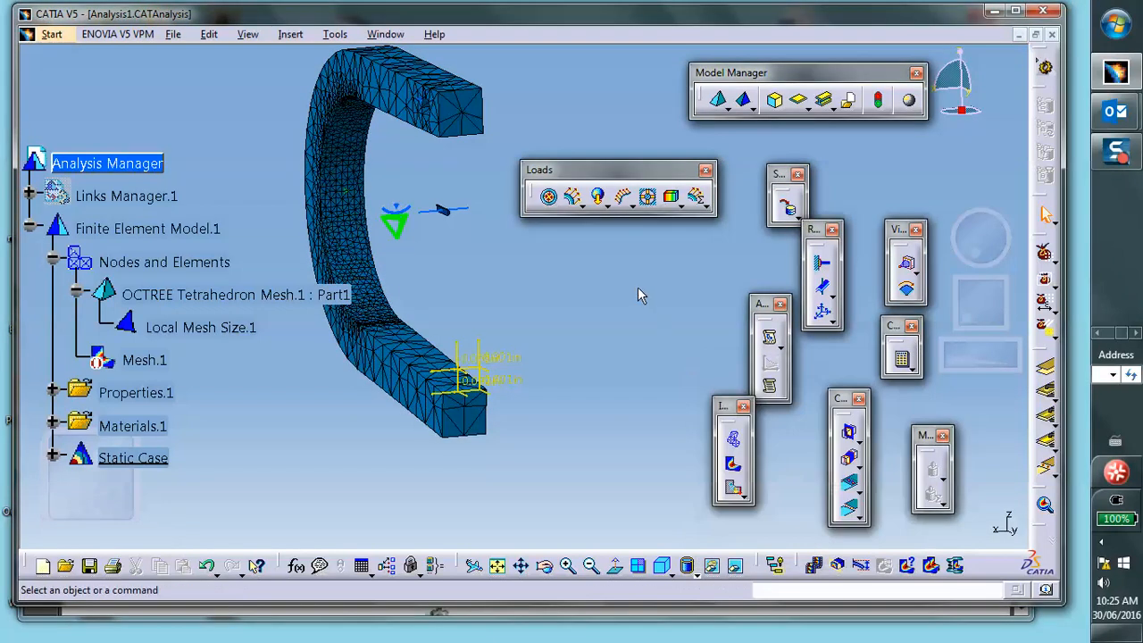
- Display the Von Mises stress image with shaded rendering
{"action": "left_click", "coordinate": [732, 465]}
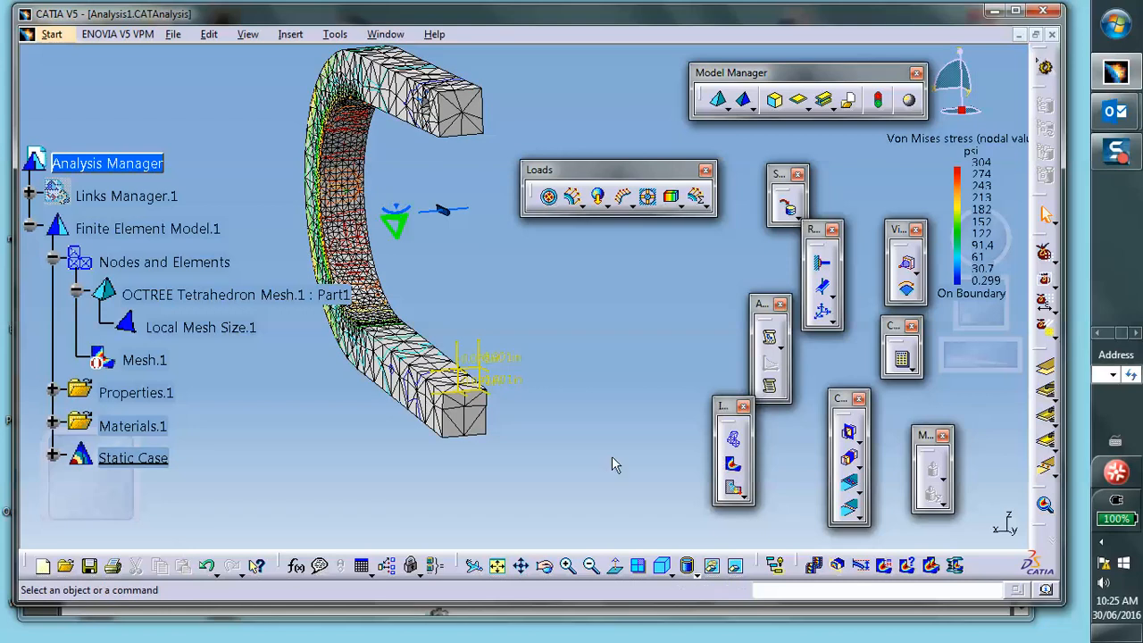
{"action": "left_click", "coordinate": [690, 574]}
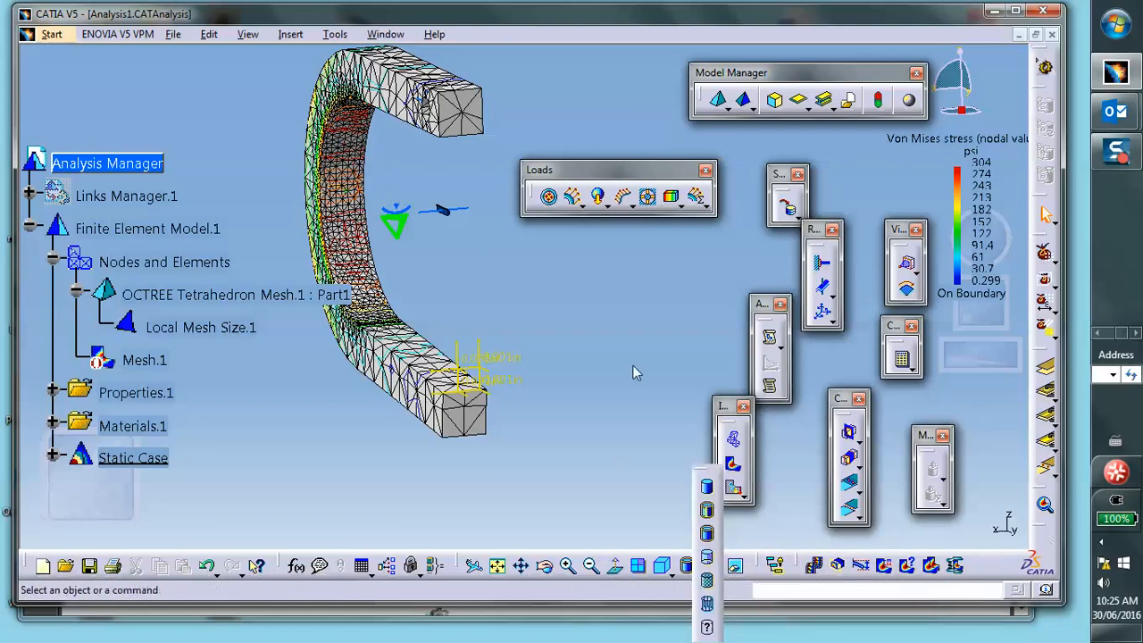
{"action": "left_click", "coordinate": [706, 582]}
{"action": "mouse_move", "coordinate": [635, 308]}
{"action": "middle_mouse_down"}
{"action": "mouse_move", "coordinate": [540, 333]}
{"action": "mouse_move", "coordinate": [401, 270]}
{"action": "mouse_move", "coordinate": [583, 288]}
{"action": "mouse_move", "coordinate": [490, 248]}
{"action": "middle_mouse_up"}
{"action": "middle_click_drag", "start_coordinate": [419, 254], "coordinate": [533, 205]}
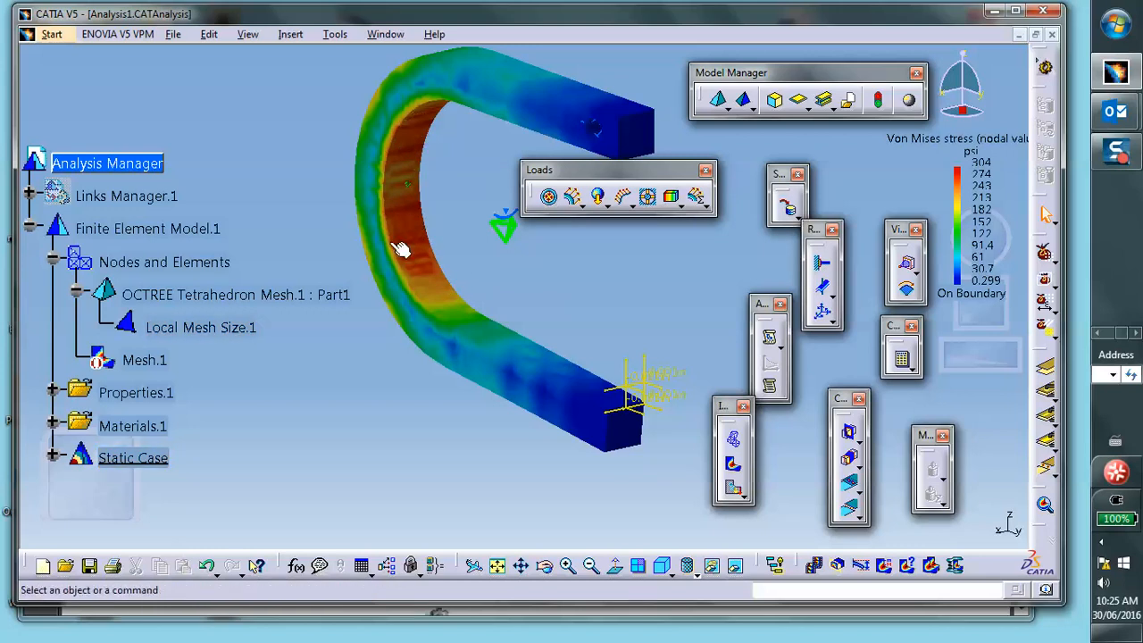
- Reconfirm the 0.05 in local mesh size and recompute the whole analysis, dismissing the warning
{"action": "double_click", "coordinate": [222, 329]}
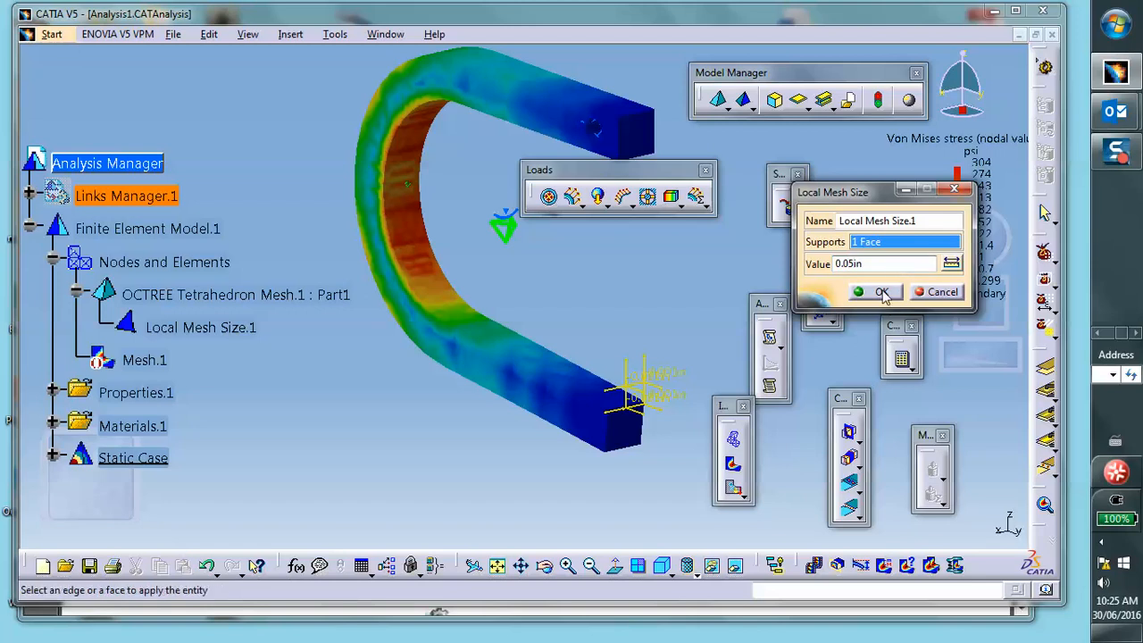
{"action": "left_click", "coordinate": [881, 293]}
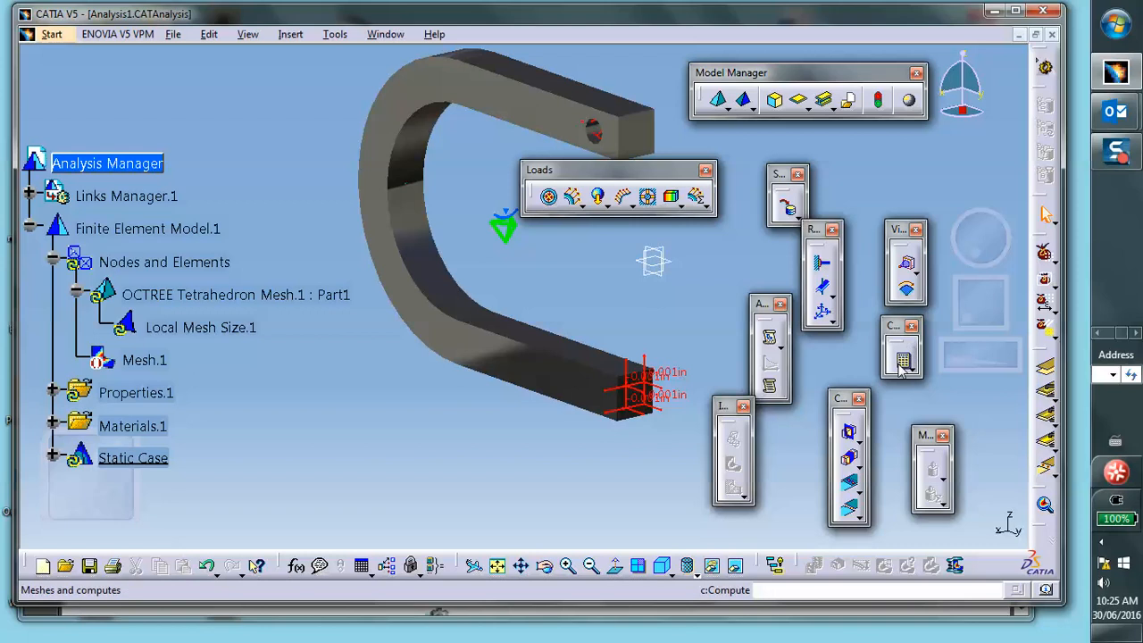
{"action": "left_click", "coordinate": [904, 358]}
{"action": "left_click", "coordinate": [526, 399]}
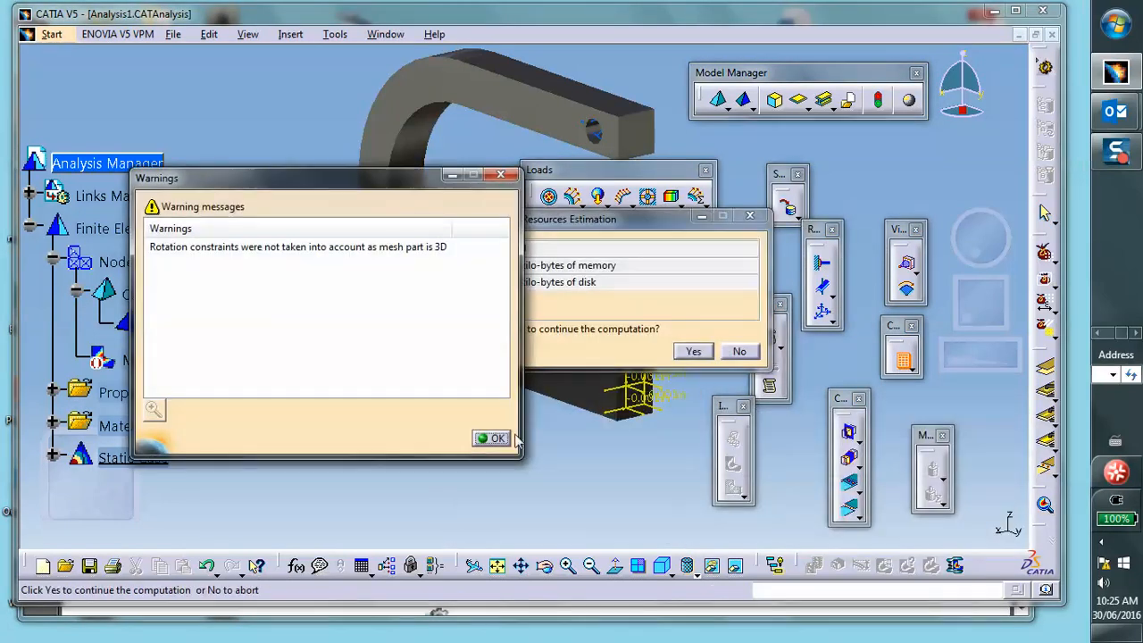
{"action": "left_click", "coordinate": [496, 438]}
{"action": "left_click", "coordinate": [693, 351]}
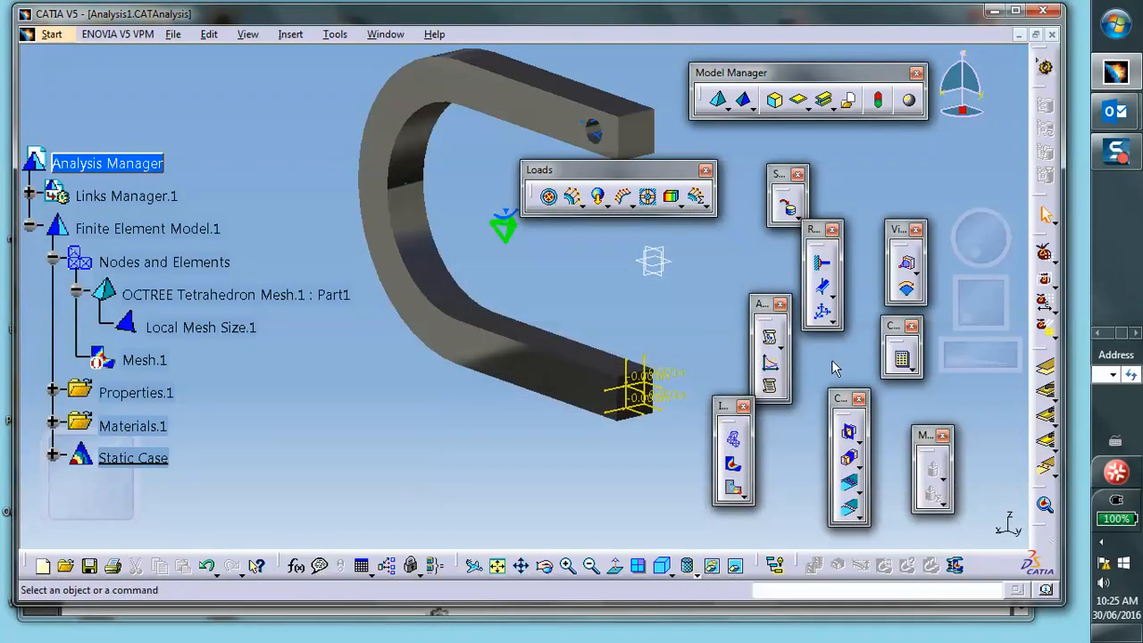
- Redisplay the Von Mises stress and inspect the OCTREE tetrahedron mesh's global size settings
{"action": "left_click", "coordinate": [733, 463]}
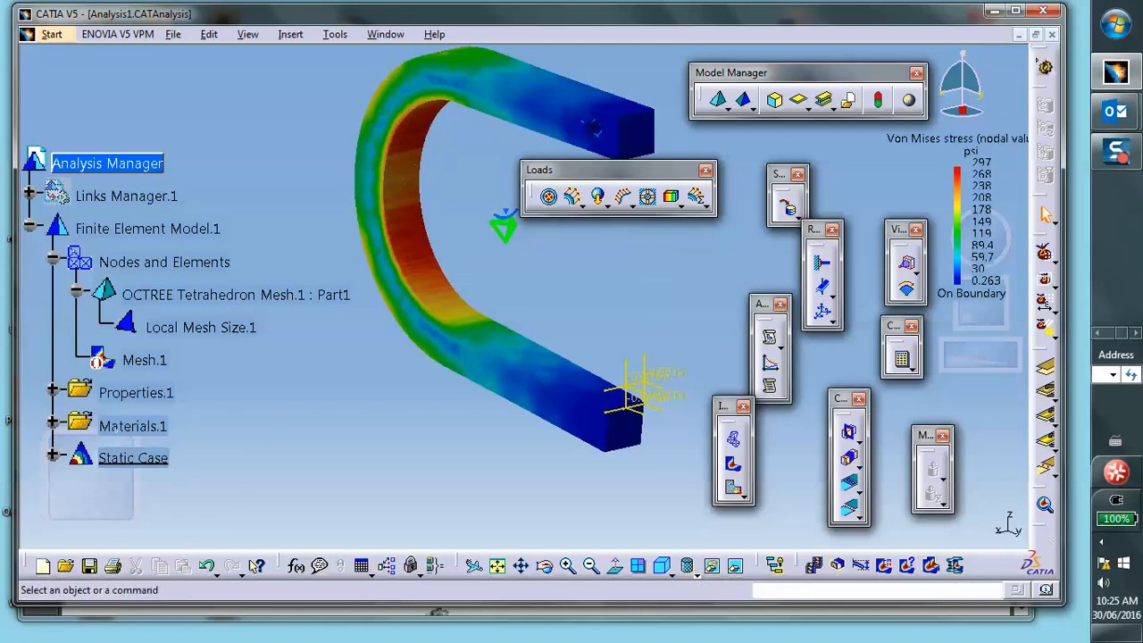
{"action": "double_click", "coordinate": [217, 293]}
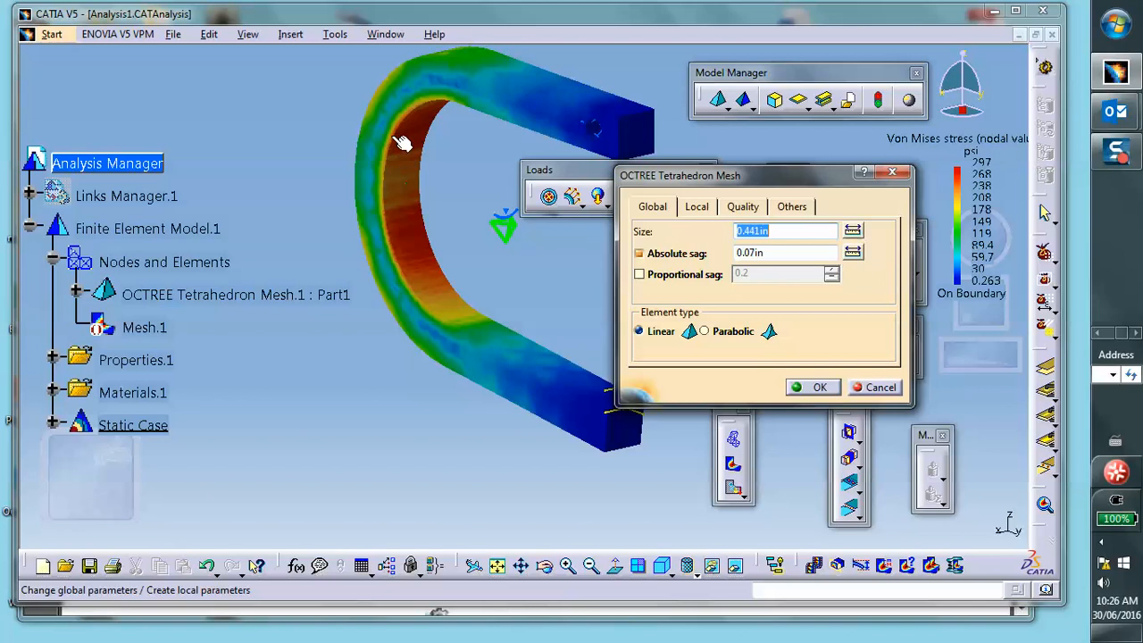
{"action": "left_click", "coordinate": [820, 387]}
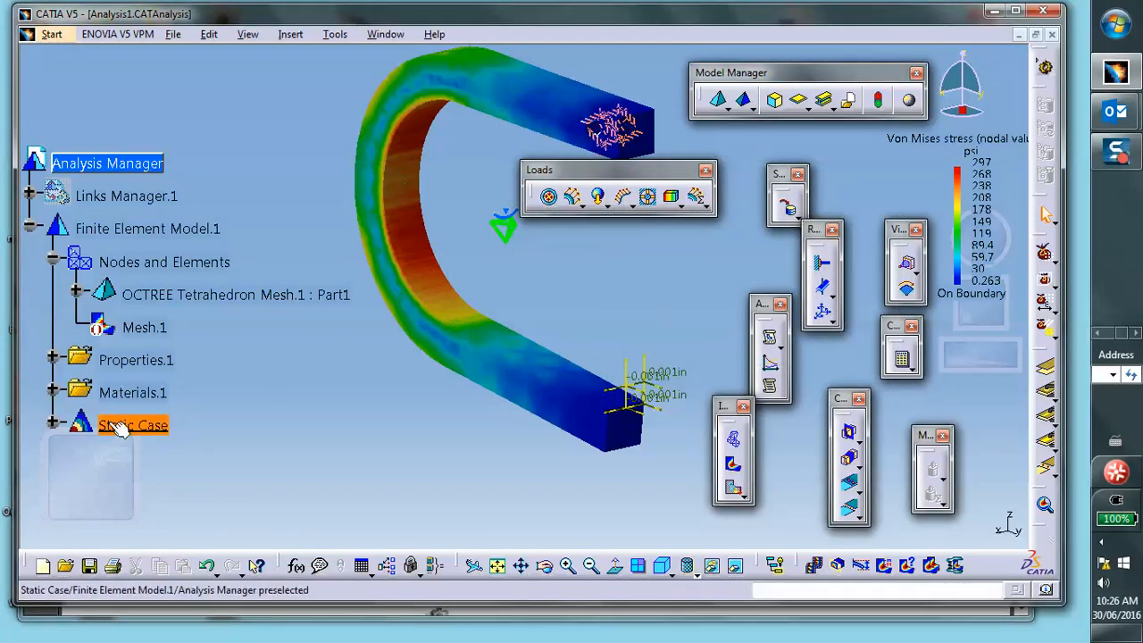
- Deactivate the Von Mises stress image under Static Case Solution.1
{"action": "scroll", "coordinate": [152, 367], "scroll_direction": "down", "scroll_amount": 3}
{"action": "left_click", "coordinate": [61, 174]}
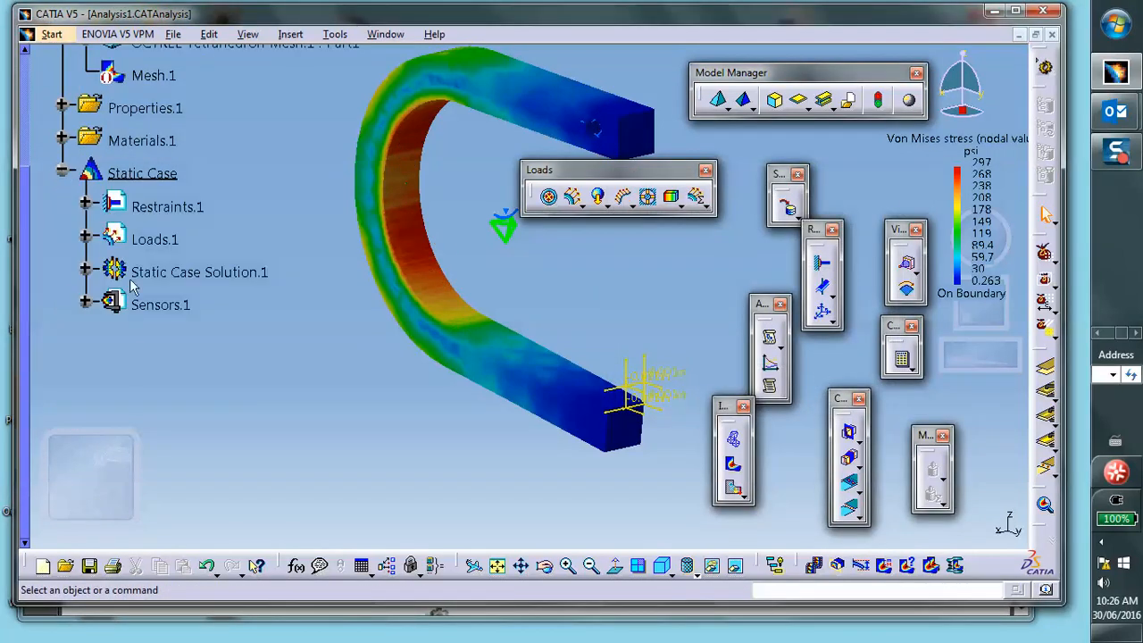
{"action": "left_click", "coordinate": [85, 271]}
{"action": "right_click", "coordinate": [187, 341]}
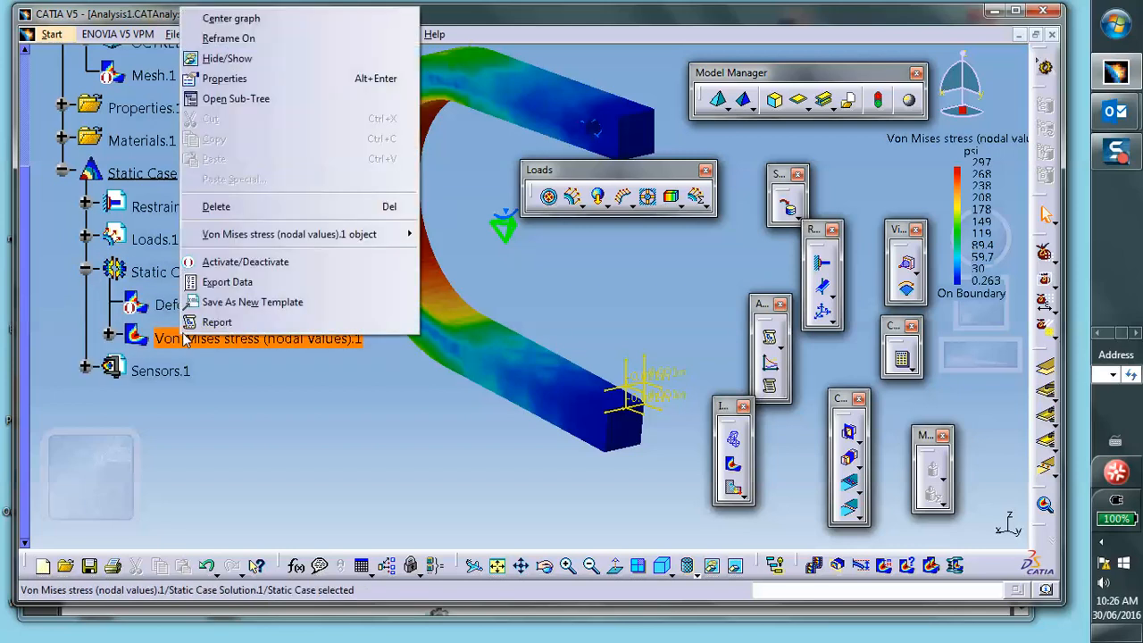
{"action": "left_click", "coordinate": [208, 264]}
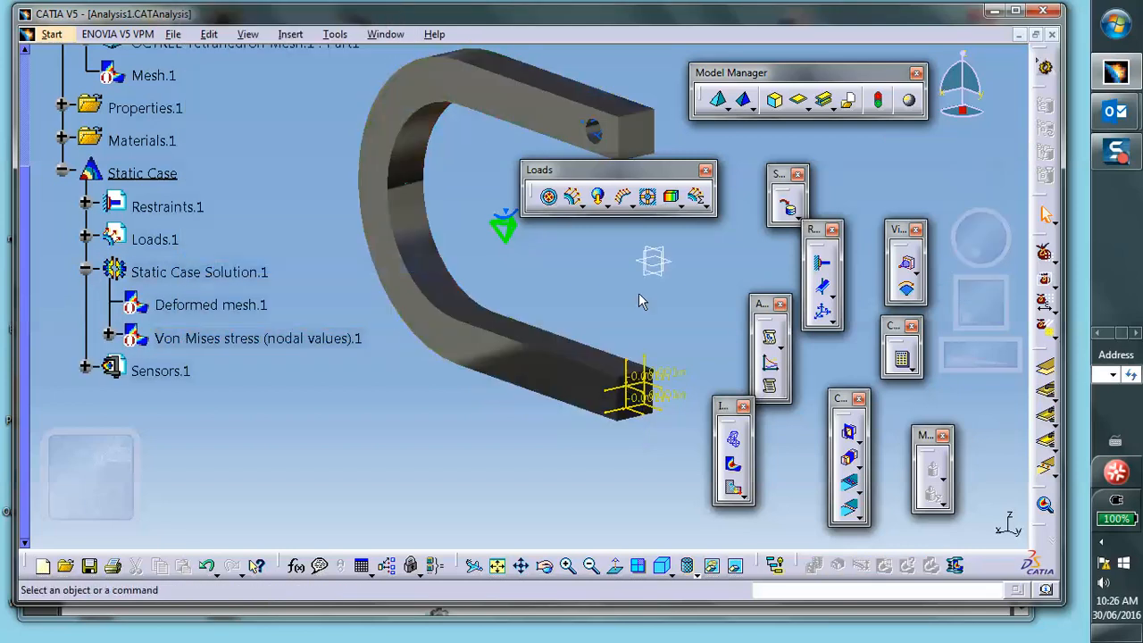
- Expand Sensors.1 and create a reaction sensor from its resultant-sensor options
{"action": "middle_click_drag", "start_coordinate": [652, 287], "coordinate": [562, 304]}
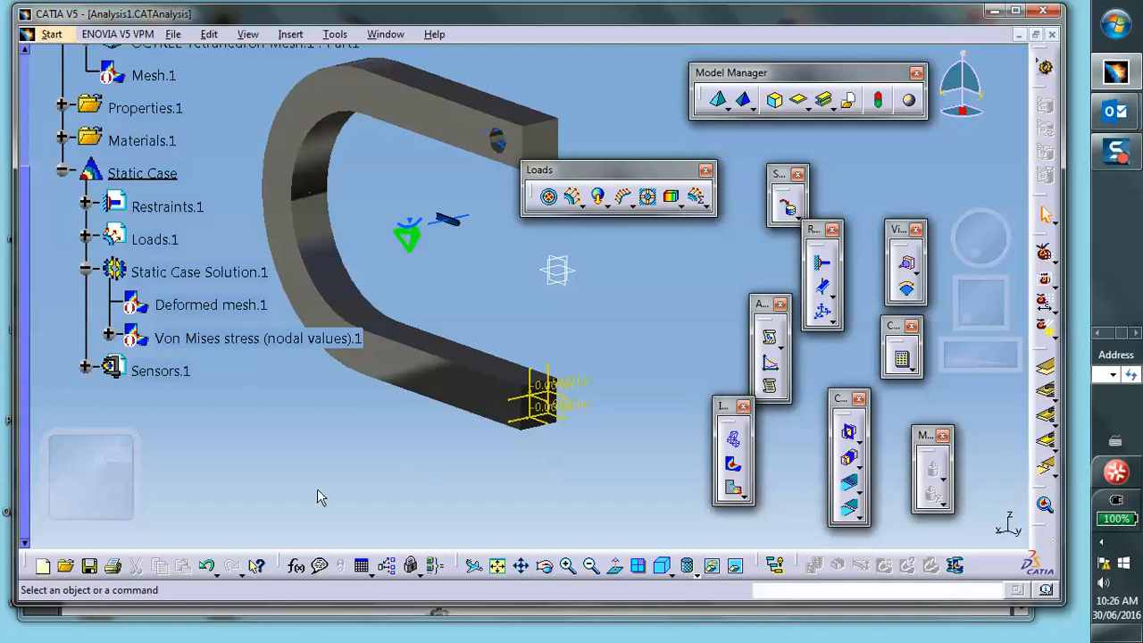
{"action": "scroll", "coordinate": [138, 347], "scroll_direction": "down", "scroll_amount": 1}
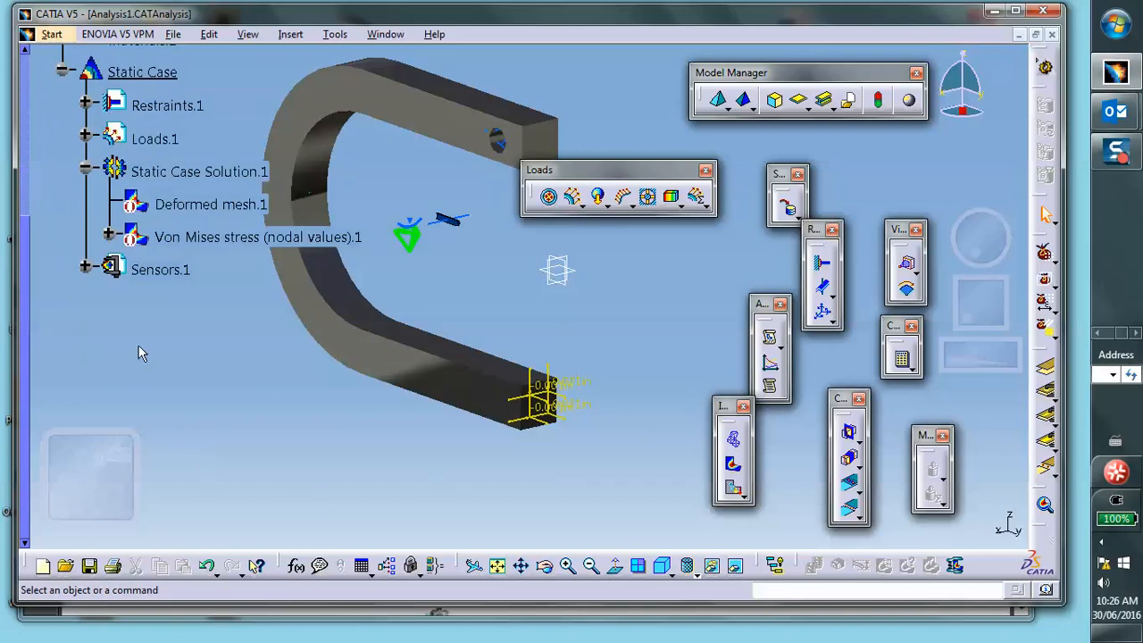
{"action": "left_click", "coordinate": [84, 266]}
{"action": "scroll", "coordinate": [278, 427], "scroll_direction": "down", "scroll_amount": 1}
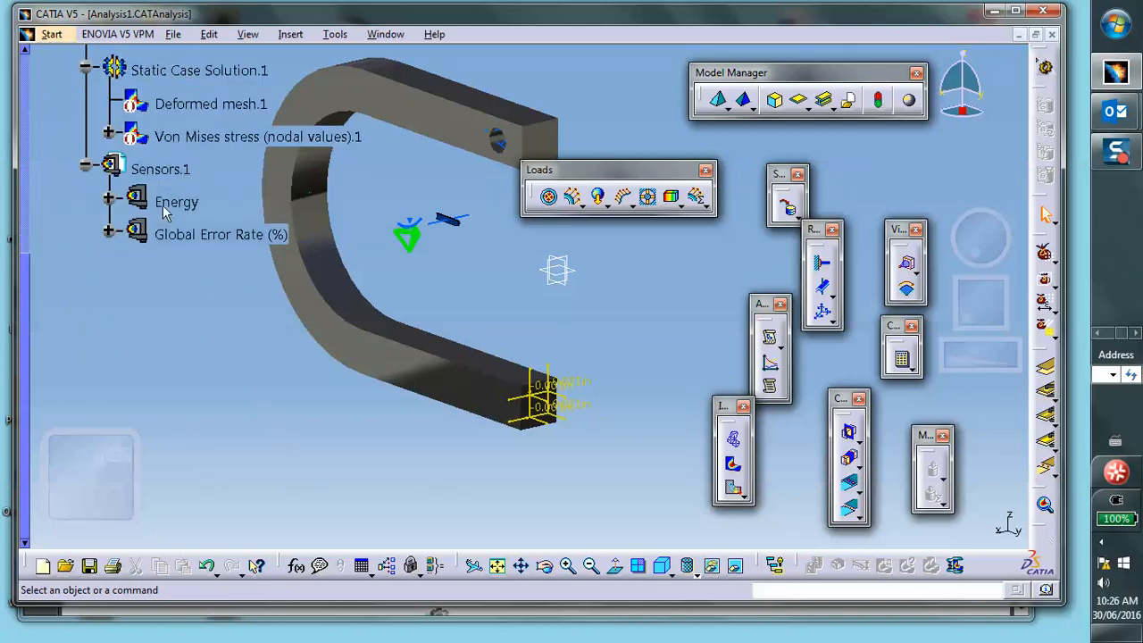
{"action": "scroll", "coordinate": [357, 193], "scroll_direction": "up", "scroll_amount": 1}
{"action": "middle_click_drag", "start_coordinate": [358, 192], "coordinate": [454, 214]}
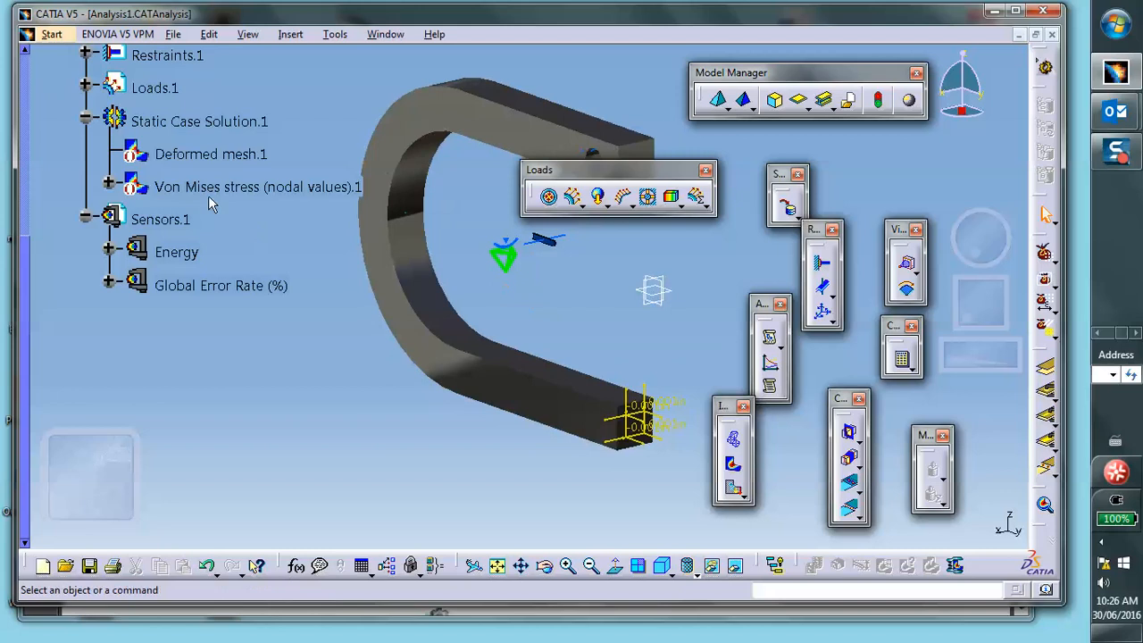
{"action": "right_click", "coordinate": [169, 226]}
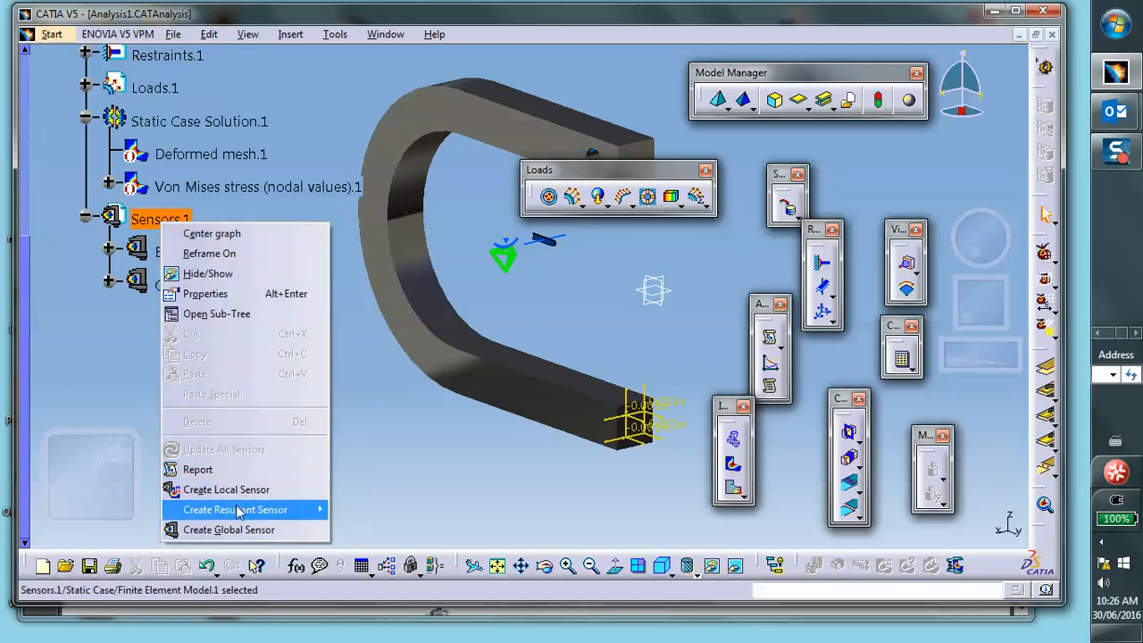
{"action": "mouse_move", "coordinate": [235, 513]}
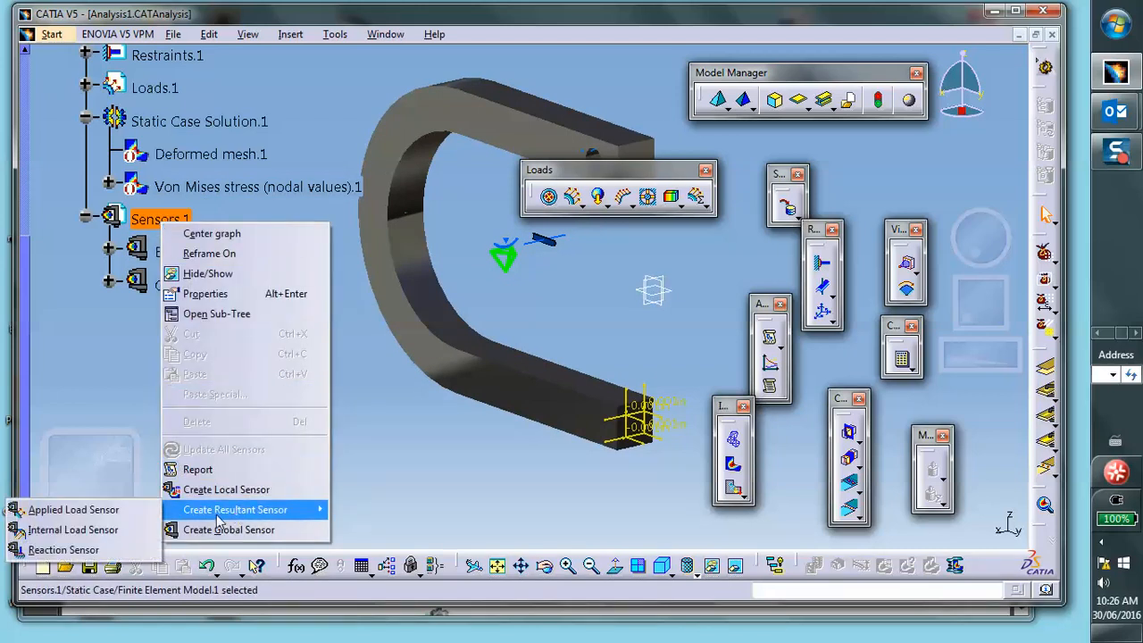
{"action": "left_click", "coordinate": [115, 550]}
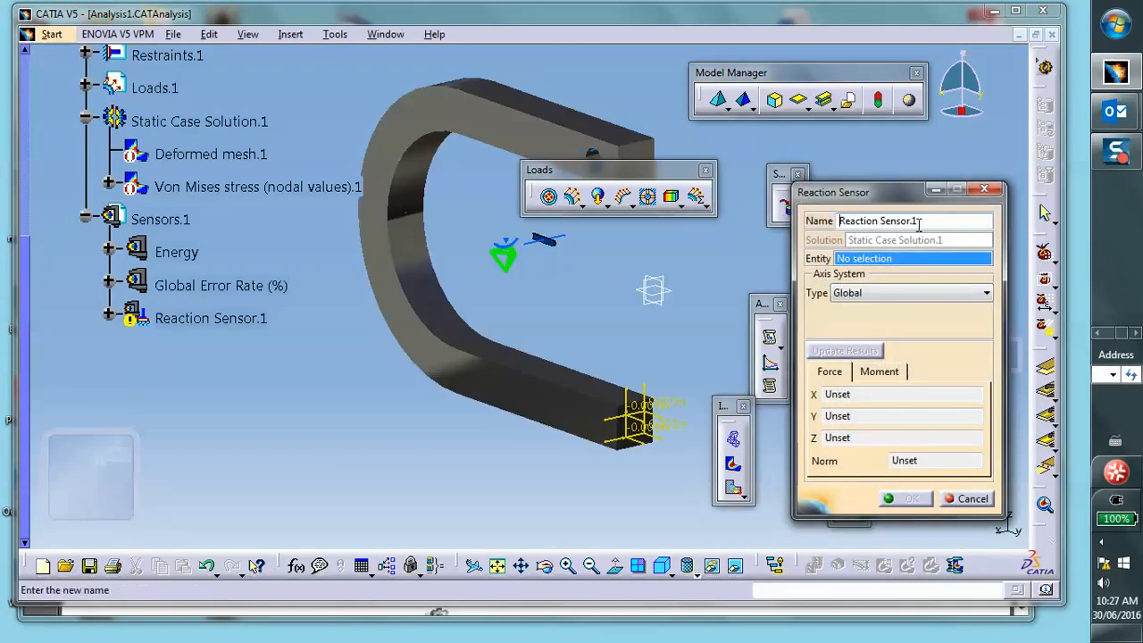
- Assign the user-defined restraint at the clamp's end as the reaction sensor's entity, update its results and confirm
{"action": "middle_click_drag", "start_coordinate": [591, 284], "coordinate": [537, 309]}
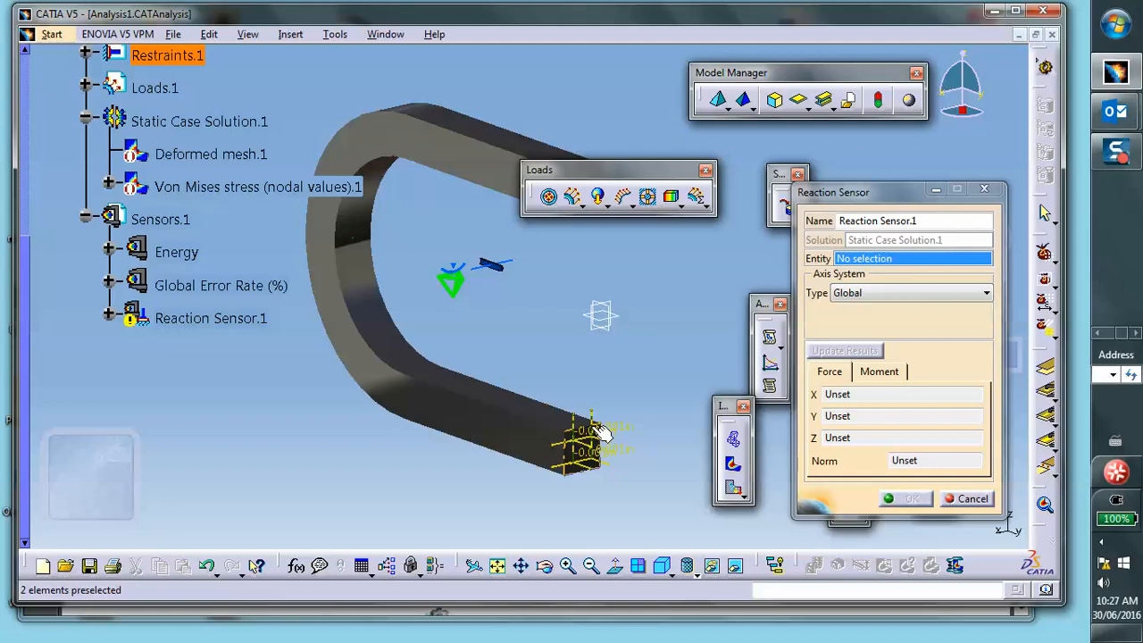
{"action": "middle_click_drag", "start_coordinate": [563, 354], "coordinate": [523, 434]}
{"action": "scroll", "coordinate": [505, 282], "scroll_direction": "down", "scroll_amount": 1}
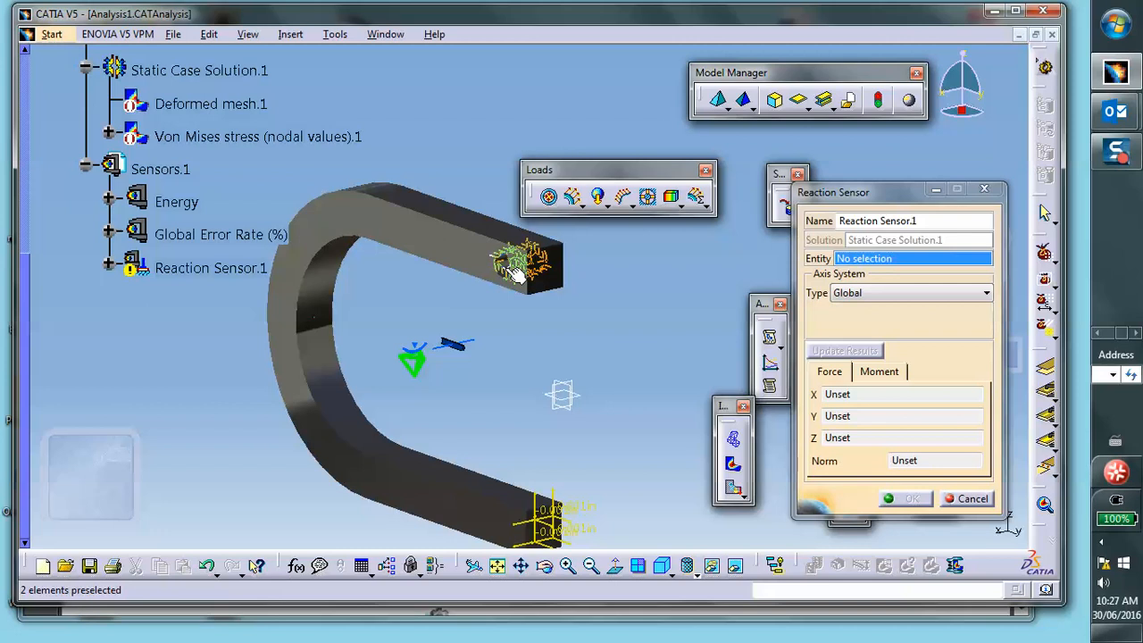
{"action": "middle_click_drag", "start_coordinate": [528, 377], "coordinate": [507, 164]}
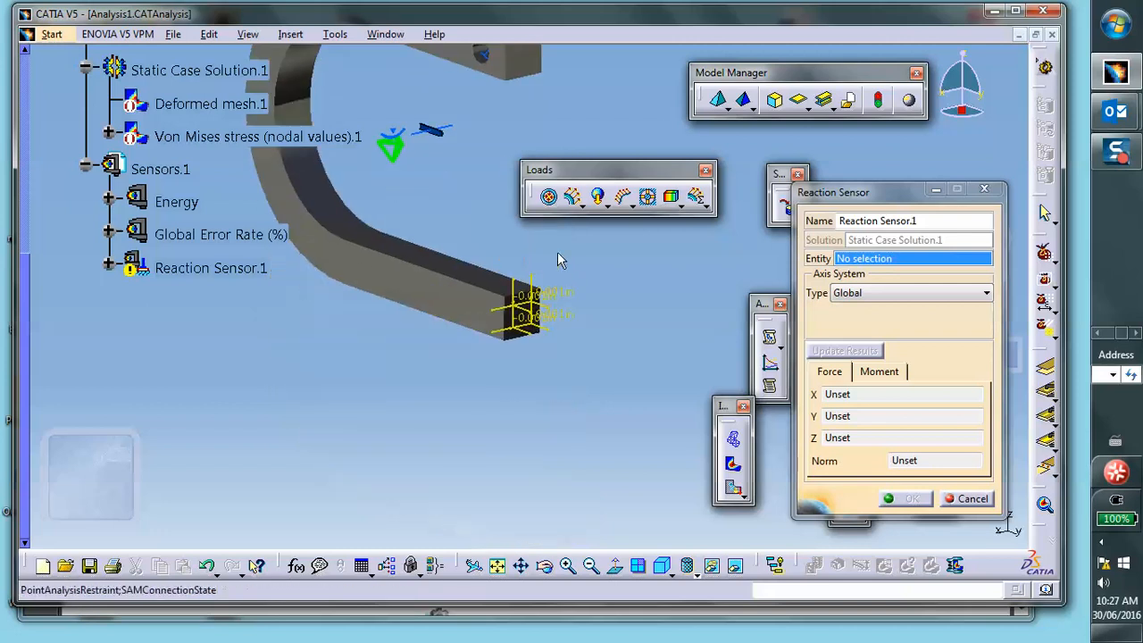
{"action": "left_click", "coordinate": [542, 306]}
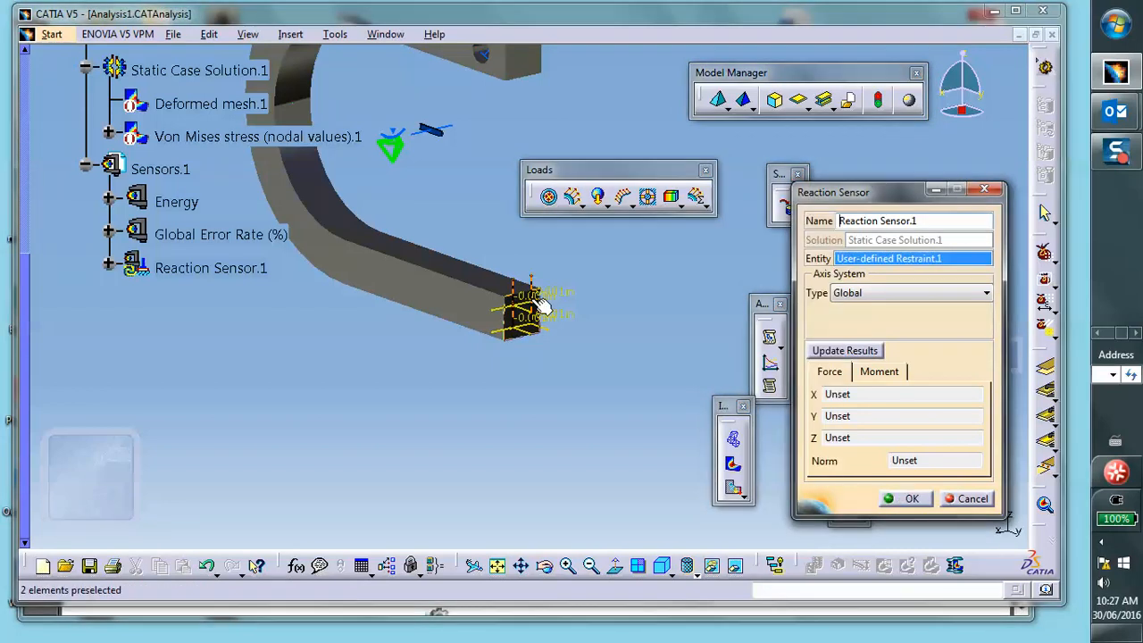
{"action": "left_click", "coordinate": [831, 352]}
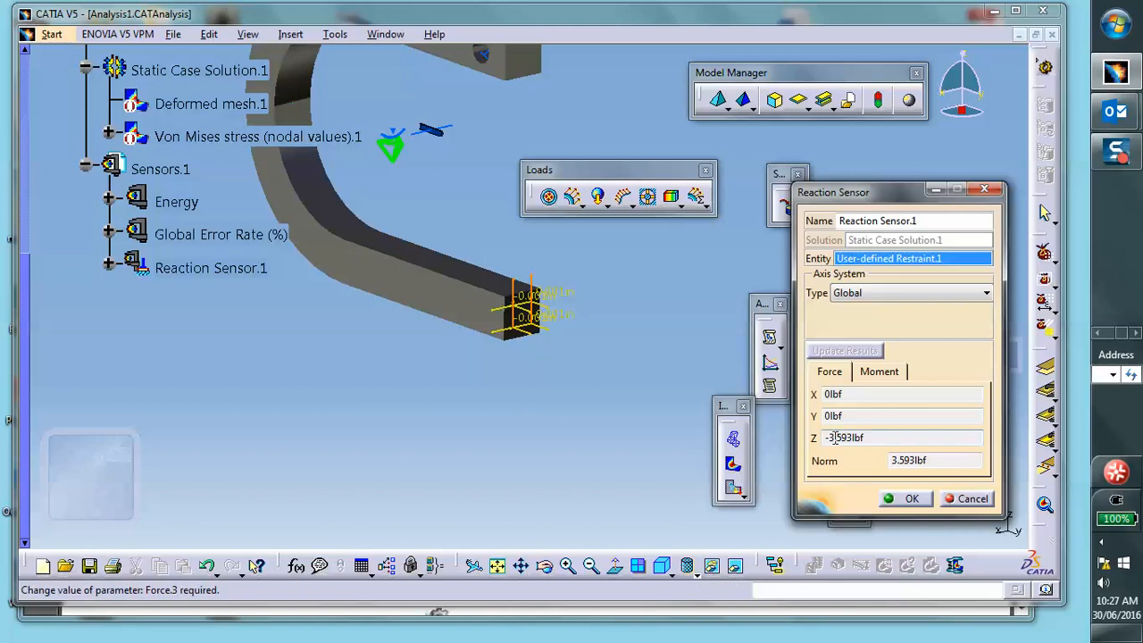
{"action": "mouse_move", "coordinate": [831, 438]}
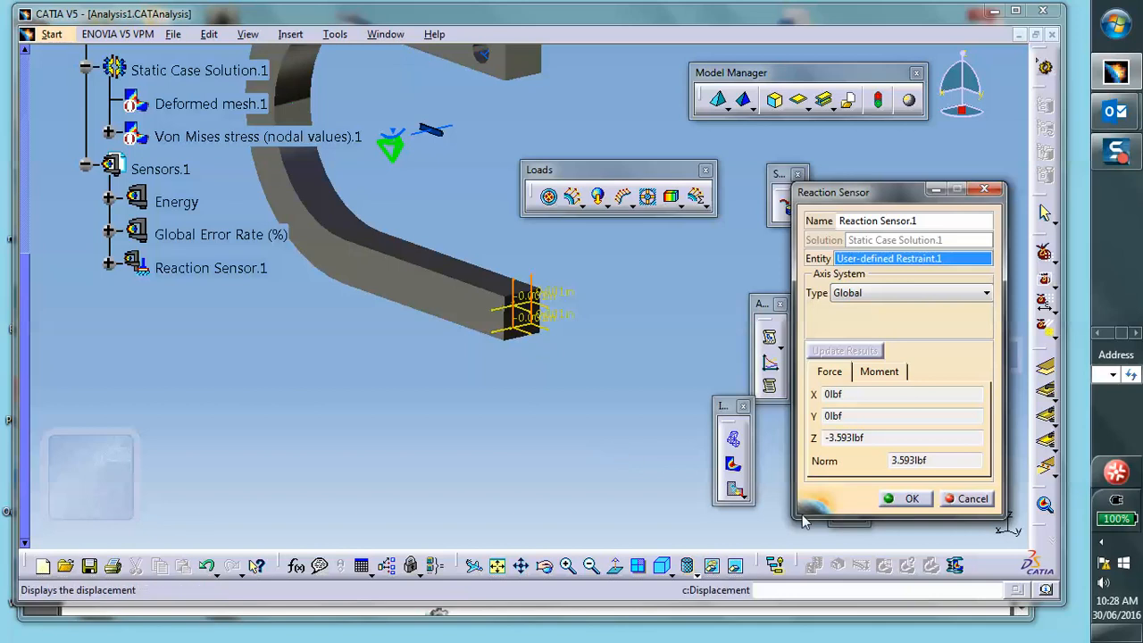
{"action": "left_click", "coordinate": [907, 497]}
- Save the analysis document, agreeing to proceed with the other document save operations
{"action": "scroll", "coordinate": [595, 359], "scroll_direction": "up", "scroll_amount": 1}
{"action": "middle_click_drag", "start_coordinate": [595, 359], "coordinate": [600, 419]}
{"action": "middle_click_drag", "start_coordinate": [518, 416], "coordinate": [517, 472]}
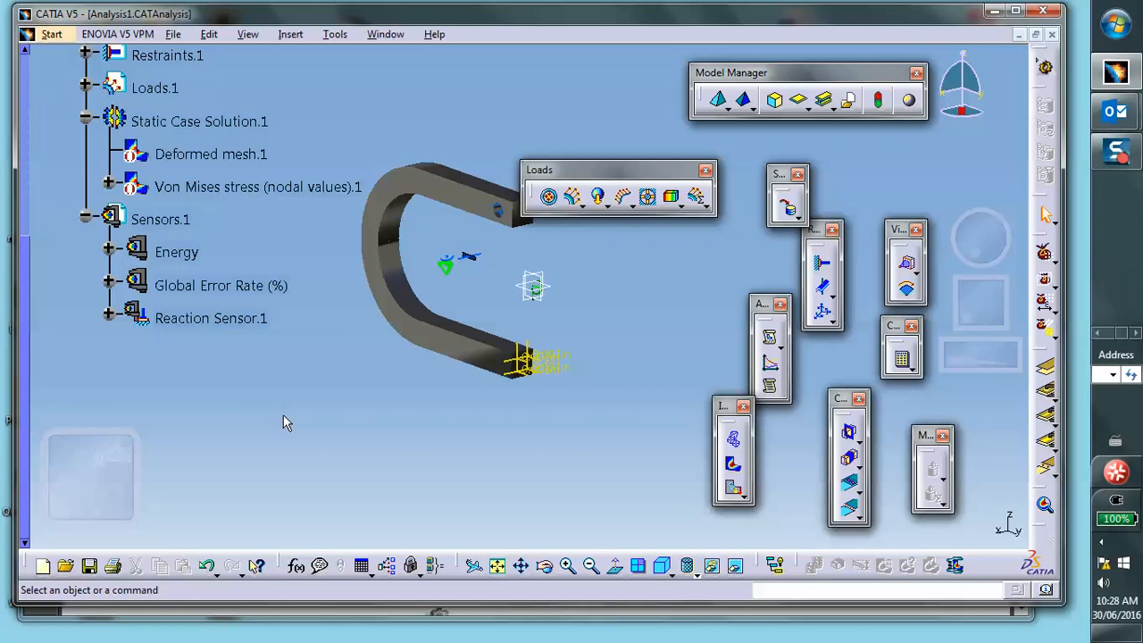
{"action": "left_click", "coordinate": [88, 568]}
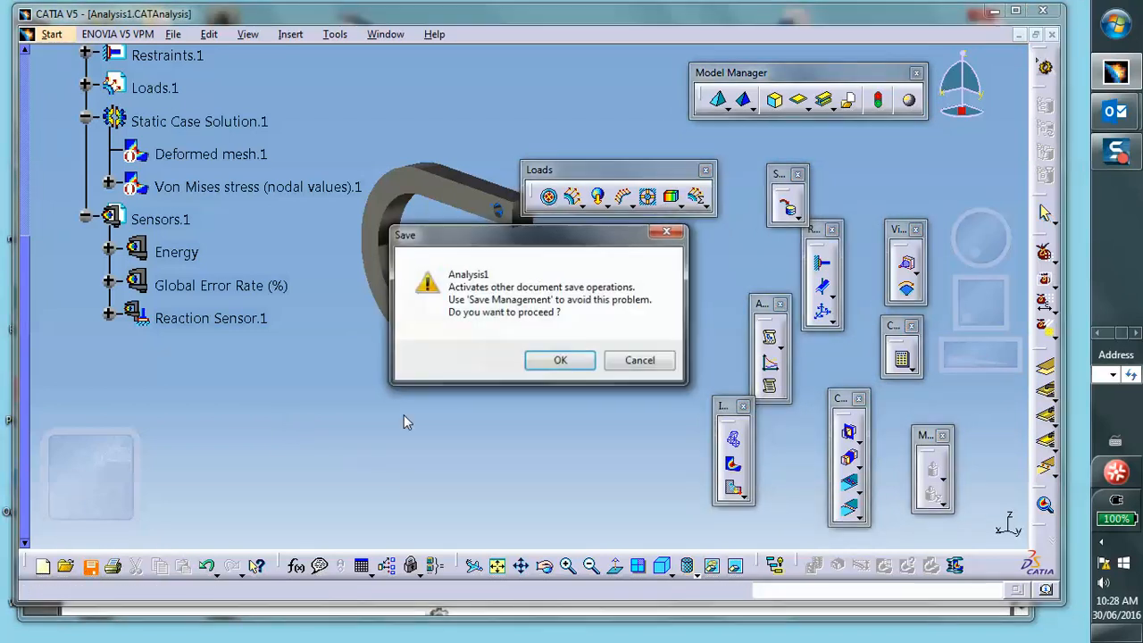
{"action": "left_click", "coordinate": [559, 358]}
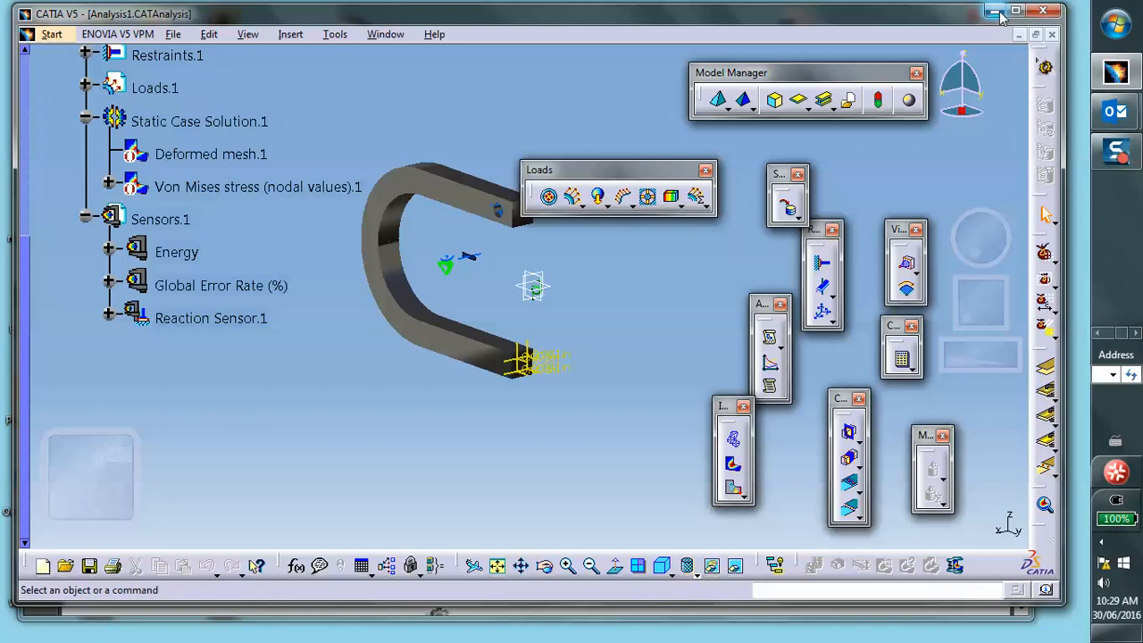
- Switch to Word and its Lec_June28 document showing the hand sketch of the clamp
{"action": "left_click", "coordinate": [1134, 331]}
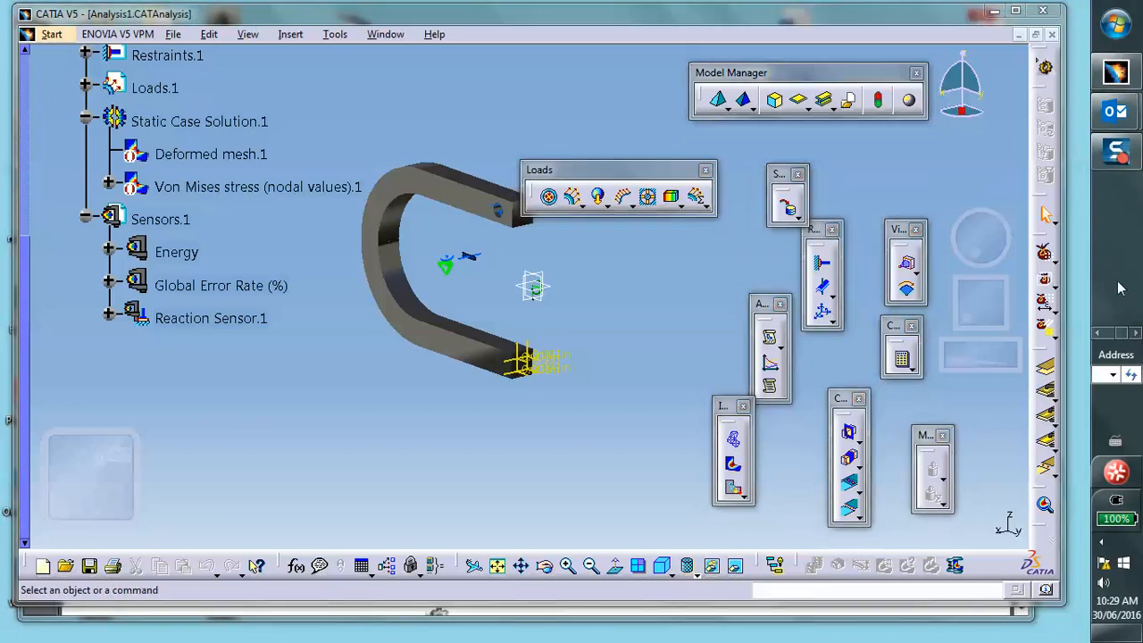
{"action": "left_click", "coordinate": [1097, 332]}
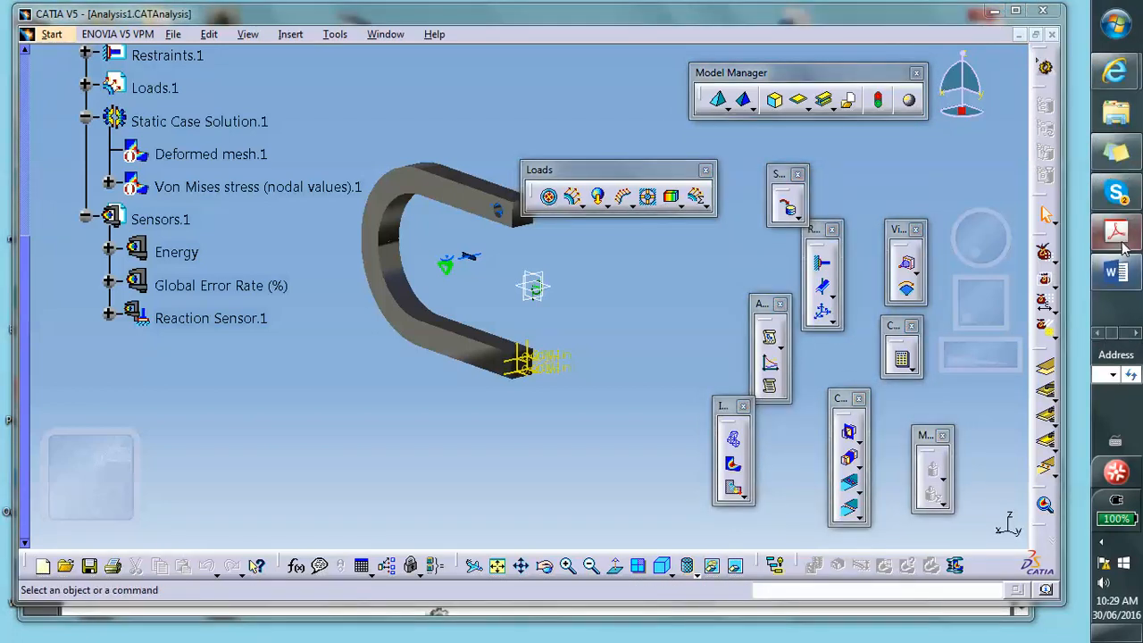
{"action": "left_click", "coordinate": [982, 286]}
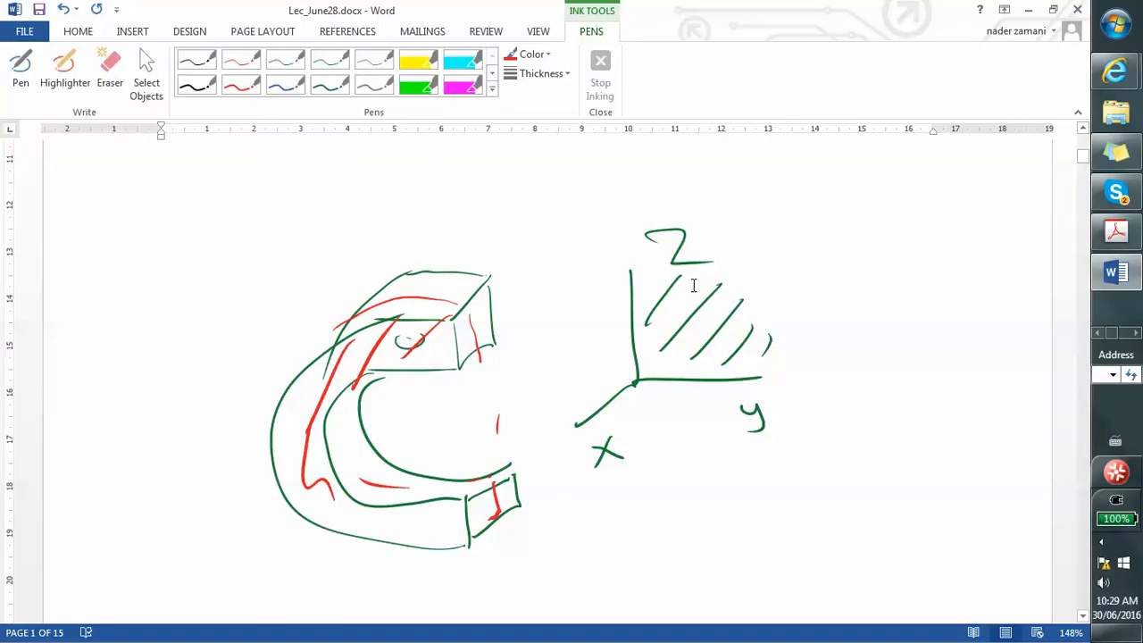
- Erase the hole mark and, in red ink, draw .001 displacement arrows at both clamp ends plus a horizontal cutting arrow
{"action": "left_click", "coordinate": [110, 72]}
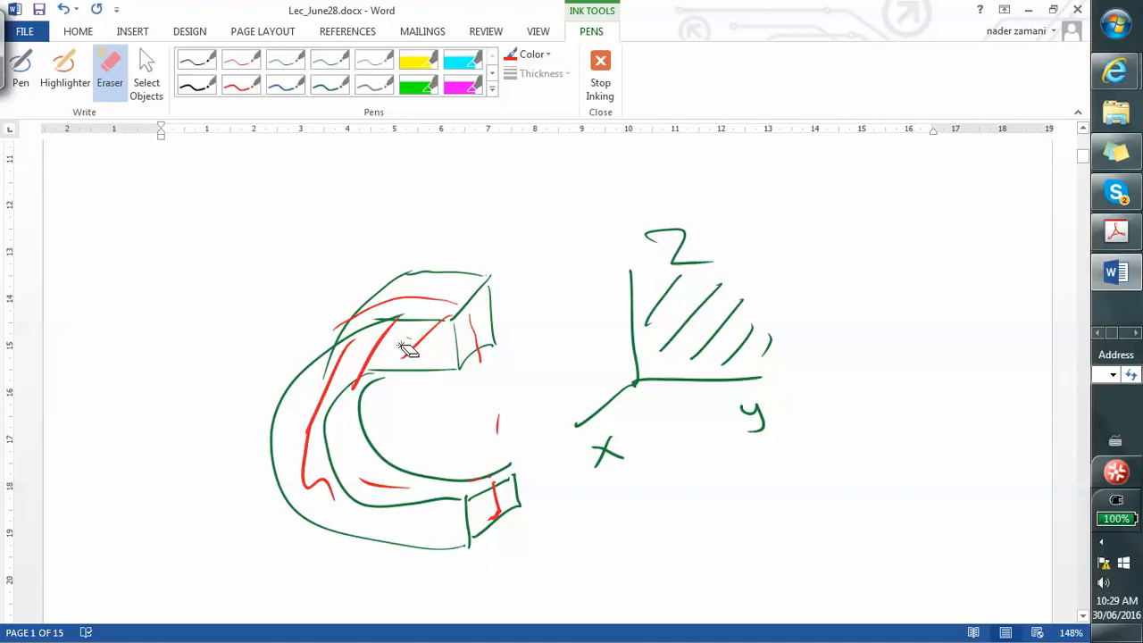
{"action": "left_click", "coordinate": [242, 60]}
{"action": "mouse_move", "coordinate": [505, 497]}
{"action": "left_mouse_down"}
{"action": "mouse_move", "coordinate": [505, 579]}
{"action": "mouse_move", "coordinate": [516, 545]}
{"action": "mouse_move", "coordinate": [582, 543]}
{"action": "left_mouse_up"}
{"action": "left_click", "coordinate": [541, 566]}
{"action": "left_click", "coordinate": [556, 560]}
{"action": "left_click_drag", "start_coordinate": [597, 541], "coordinate": [598, 577]}
{"action": "mouse_move", "coordinate": [480, 323]}
{"action": "left_mouse_down"}
{"action": "mouse_move", "coordinate": [466, 219]}
{"action": "mouse_move", "coordinate": [474, 230]}
{"action": "left_mouse_up"}
{"action": "mouse_move", "coordinate": [505, 213]}
{"action": "left_mouse_down"}
{"action": "mouse_move", "coordinate": [501, 230]}
{"action": "mouse_move", "coordinate": [506, 214]}
{"action": "mouse_move", "coordinate": [526, 214]}
{"action": "mouse_move", "coordinate": [544, 233]}
{"action": "left_mouse_up"}
{"action": "mouse_move", "coordinate": [212, 403]}
{"action": "left_mouse_down"}
{"action": "mouse_move", "coordinate": [359, 407]}
{"action": "mouse_move", "coordinate": [419, 439]}
{"action": "left_mouse_up"}
{"action": "mouse_move", "coordinate": [223, 387]}
{"action": "left_mouse_down"}
{"action": "mouse_move", "coordinate": [225, 437]}
{"action": "mouse_move", "coordinate": [436, 429]}
{"action": "left_mouse_up"}
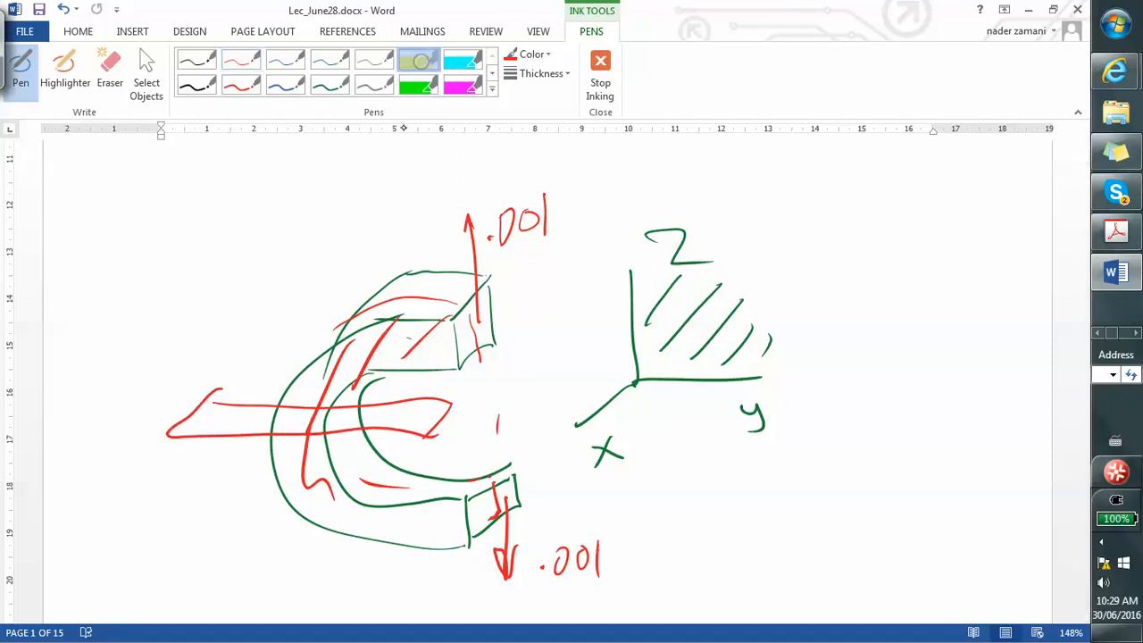
- Highlight the upper half of the sketched clamp in yellow and minimize Word
{"action": "left_click", "coordinate": [419, 61]}
{"action": "mouse_move", "coordinate": [452, 321]}
{"action": "left_mouse_down"}
{"action": "mouse_move", "coordinate": [335, 329]}
{"action": "mouse_move", "coordinate": [312, 406]}
{"action": "mouse_move", "coordinate": [431, 335]}
{"action": "left_mouse_up"}
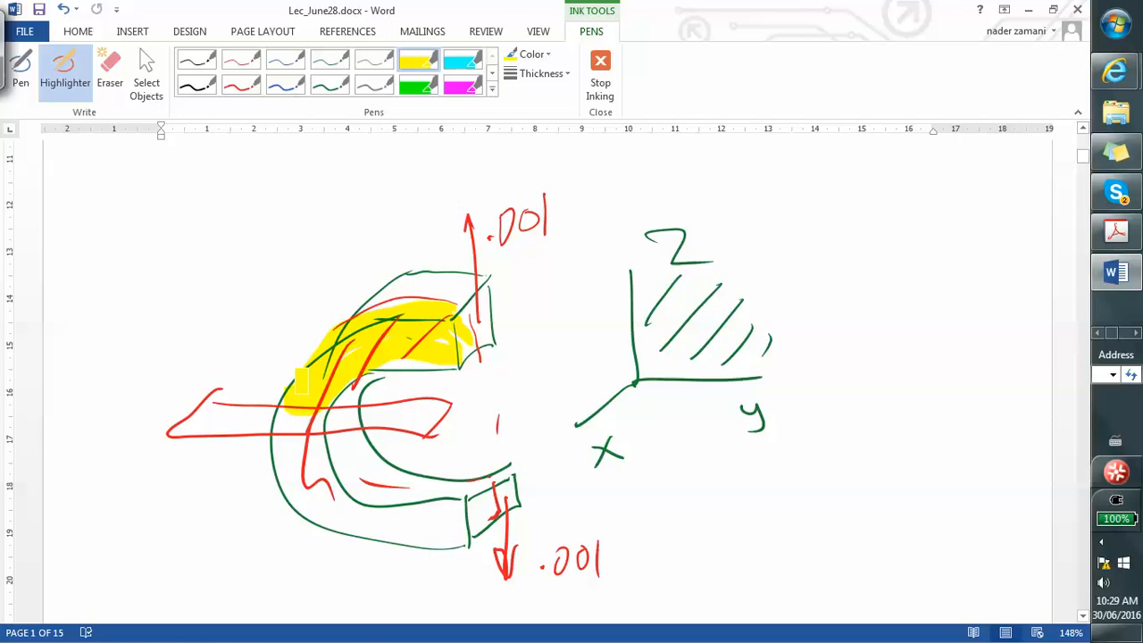
{"action": "left_click", "coordinate": [1027, 9]}
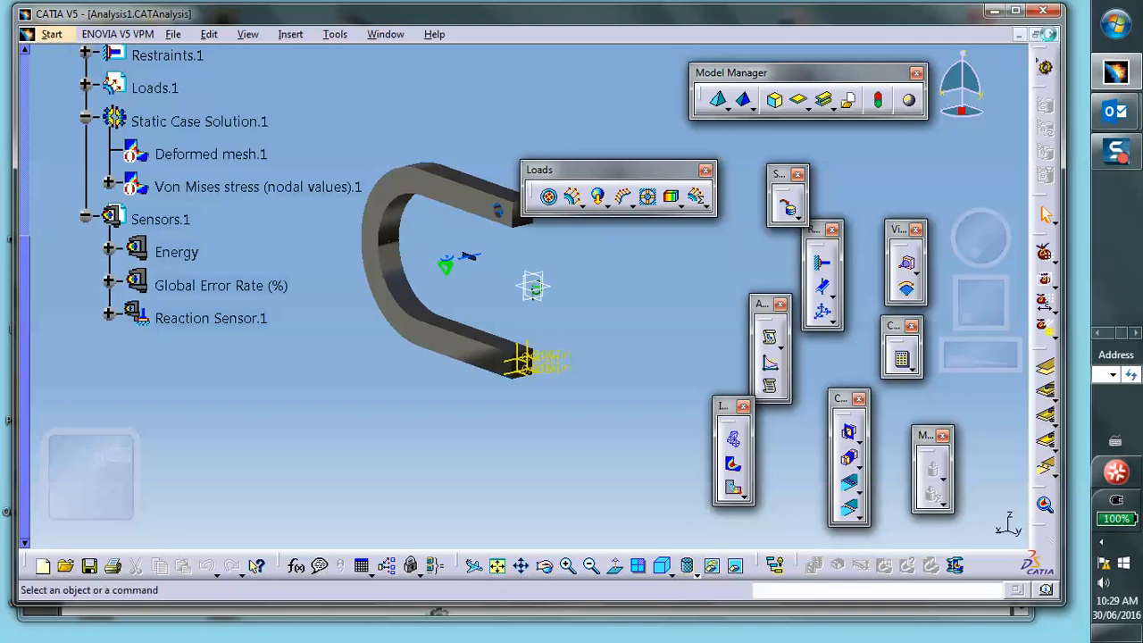
- Open the part, edit Sketch.1 of Pad.1 to delete the hole circle, and exit the sketcher
{"action": "left_click", "coordinate": [1050, 34]}
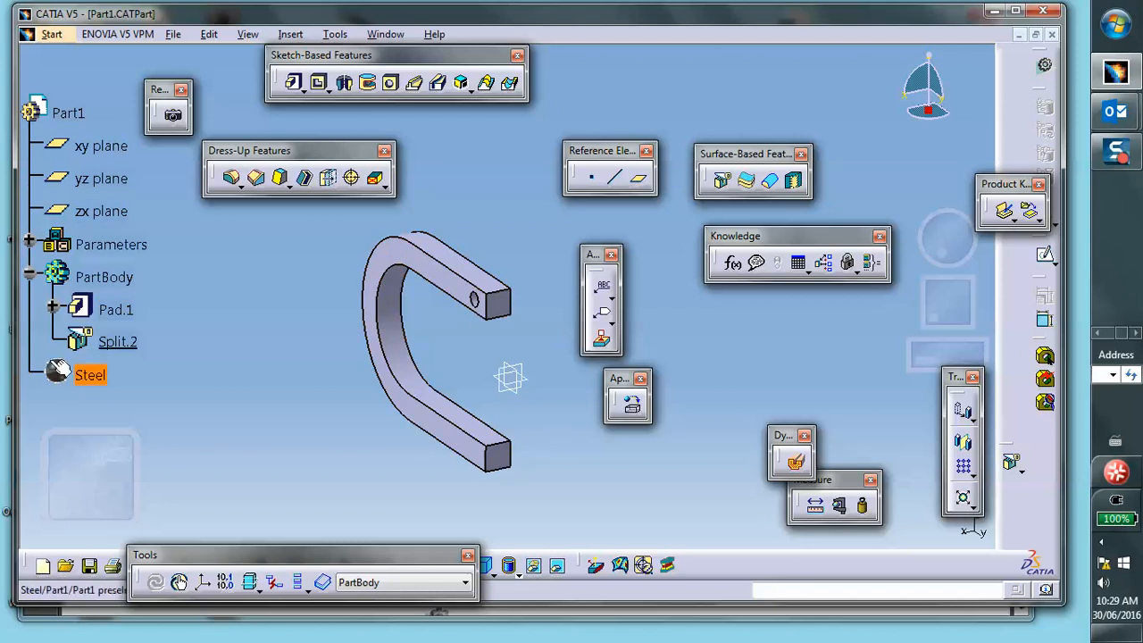
{"action": "left_click", "coordinate": [52, 307]}
{"action": "double_click", "coordinate": [143, 341]}
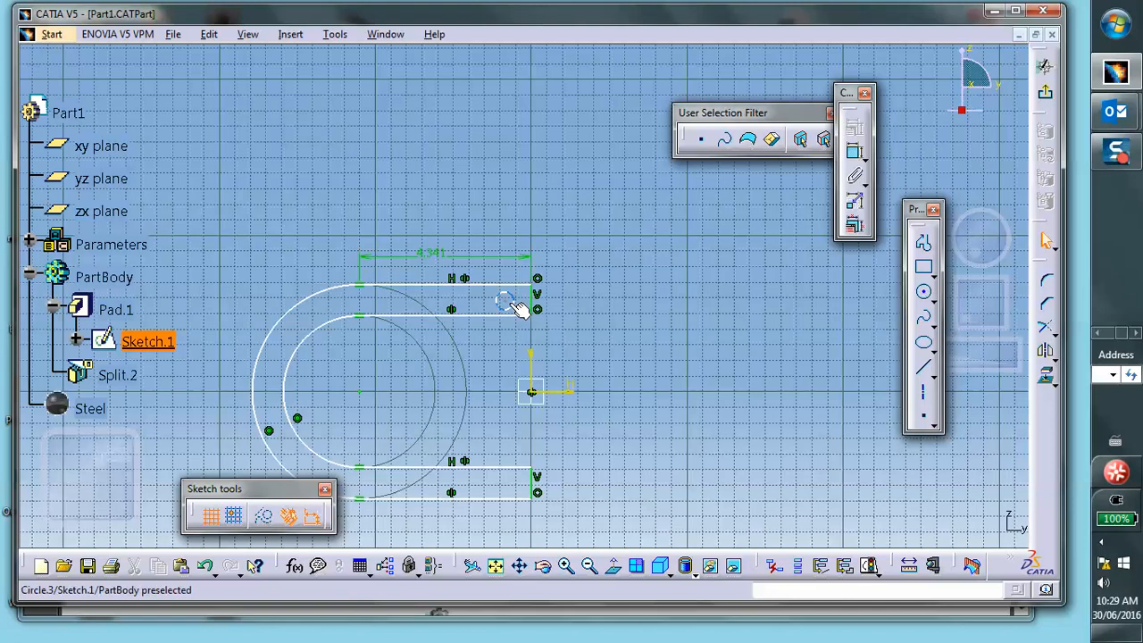
{"action": "key", "text": "Delete"}
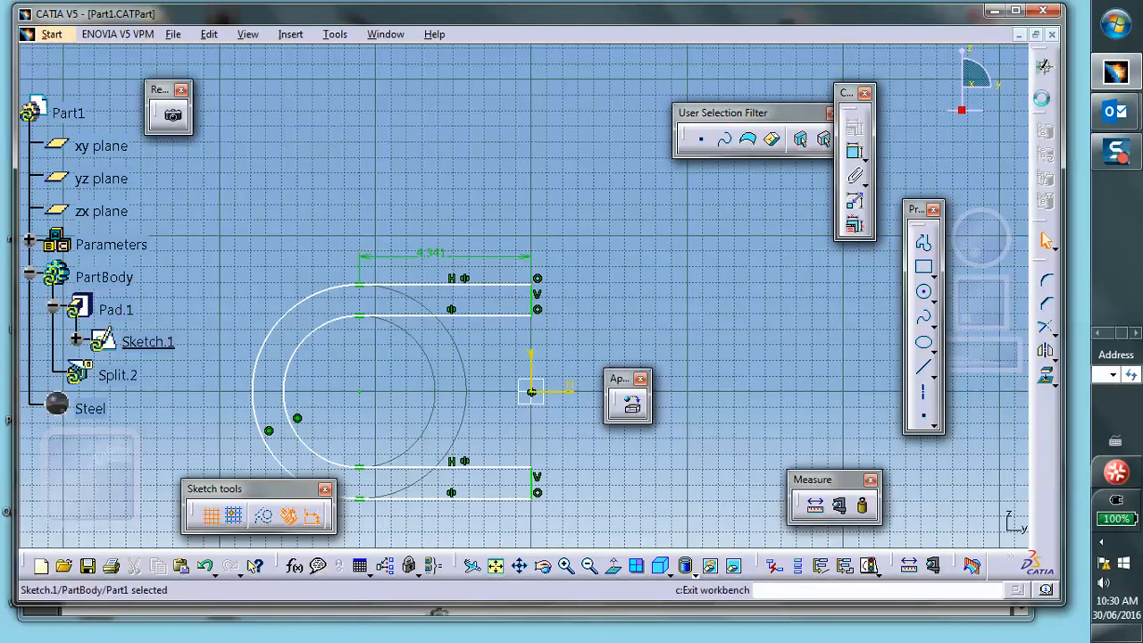
{"action": "left_click", "coordinate": [1034, 560]}
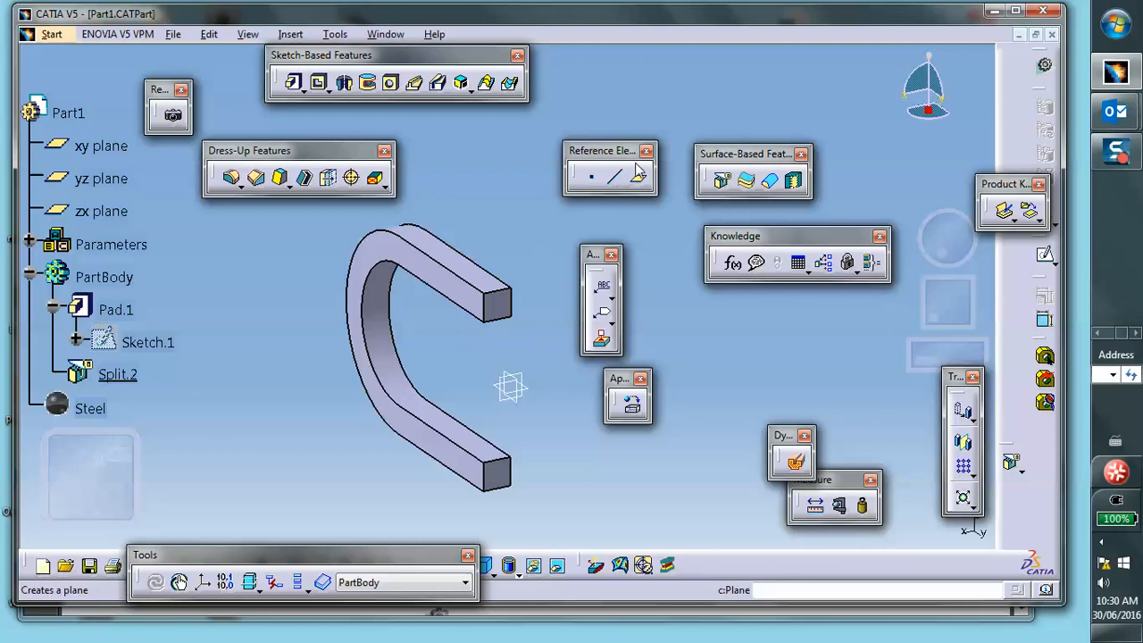
- Split the clamp body with the xy plane
{"action": "left_click", "coordinate": [722, 180]}
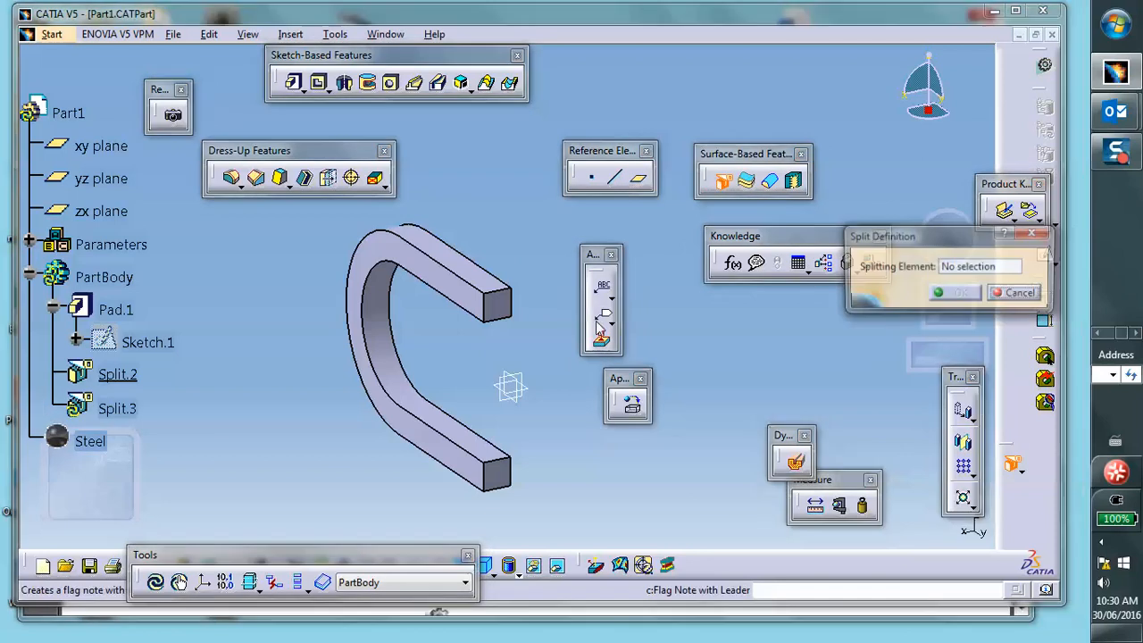
{"action": "left_click", "coordinate": [510, 385]}
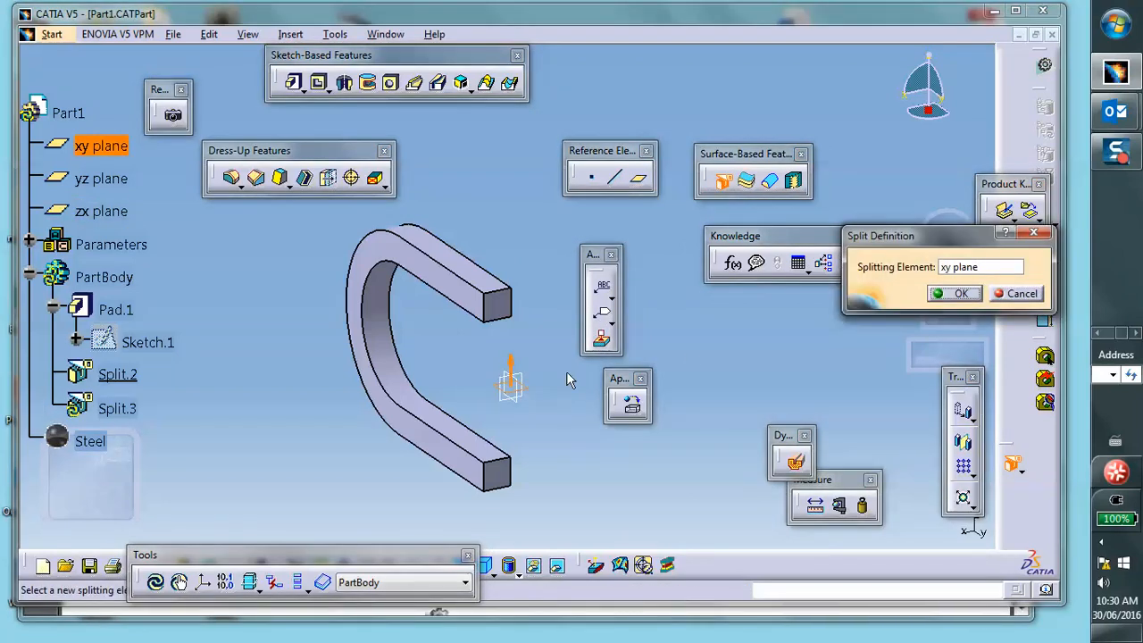
{"action": "left_click", "coordinate": [958, 293]}
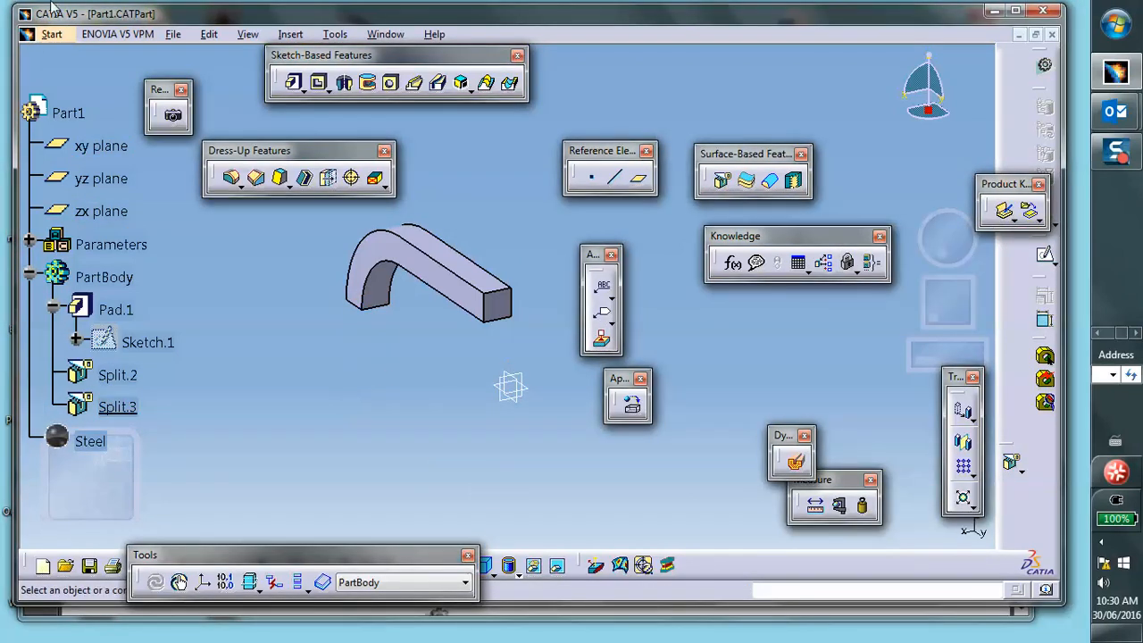
- Start a new Generative Structural Analysis with a Static Analysis case
{"action": "left_click", "coordinate": [51, 35]}
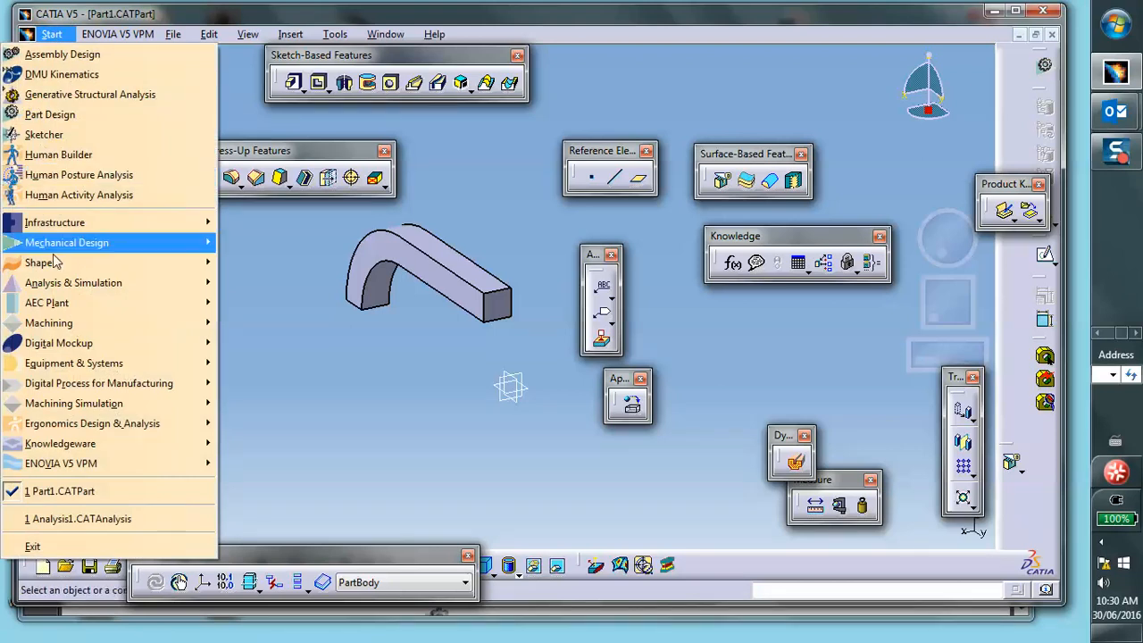
{"action": "mouse_move", "coordinate": [71, 282]}
{"action": "left_click", "coordinate": [275, 306]}
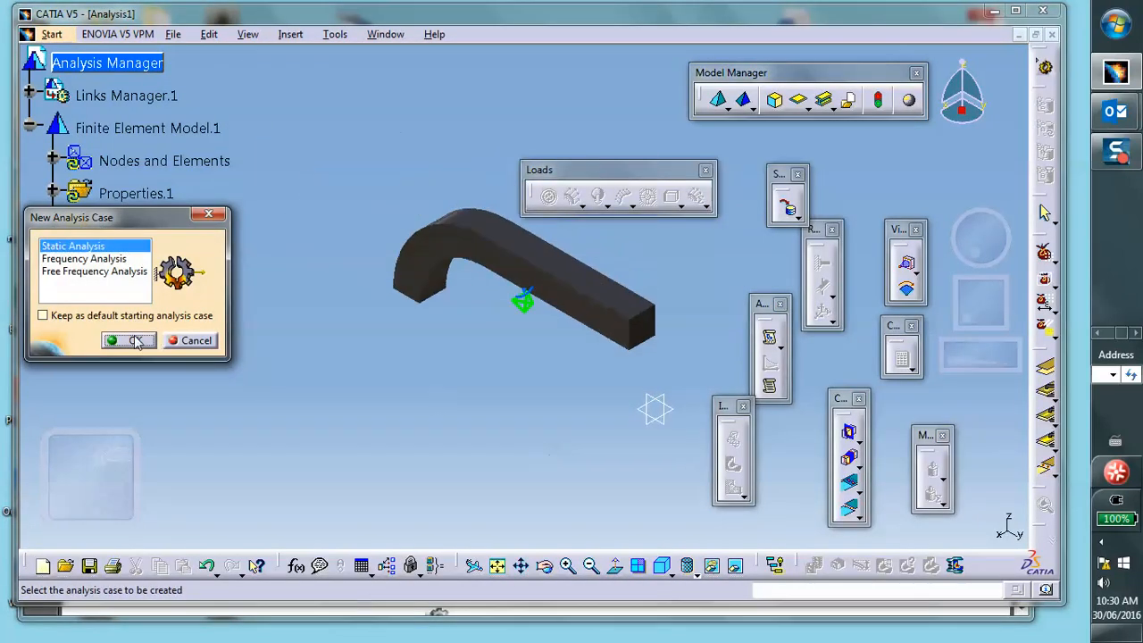
{"action": "left_click", "coordinate": [134, 341]}
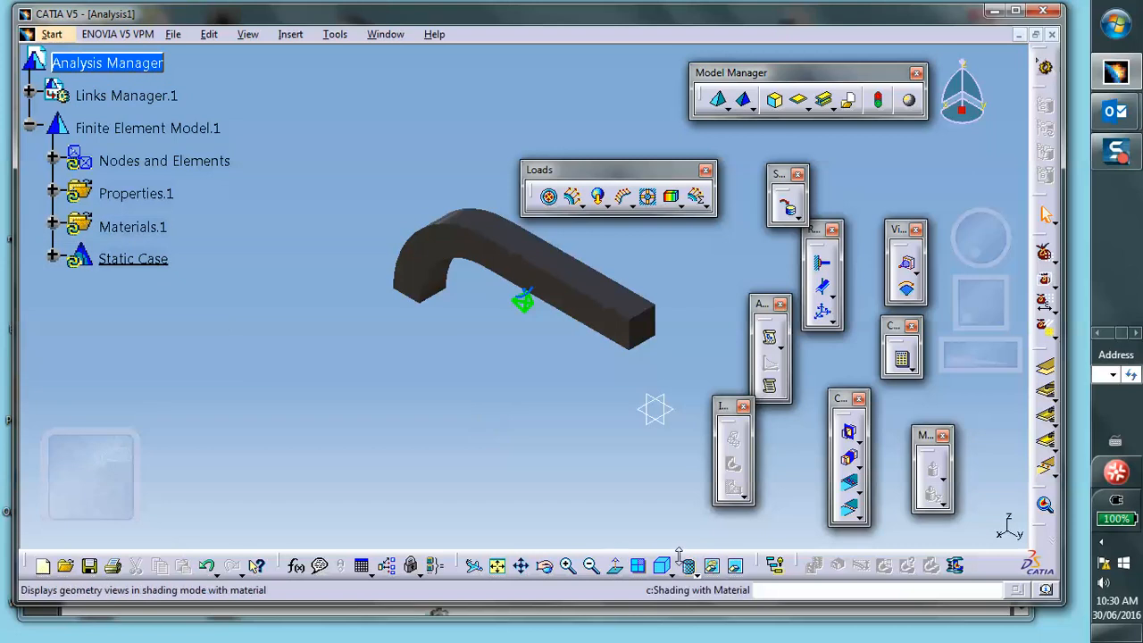
- Set the display mode to shading with edges without smooth edges
{"action": "left_click", "coordinate": [691, 568]}
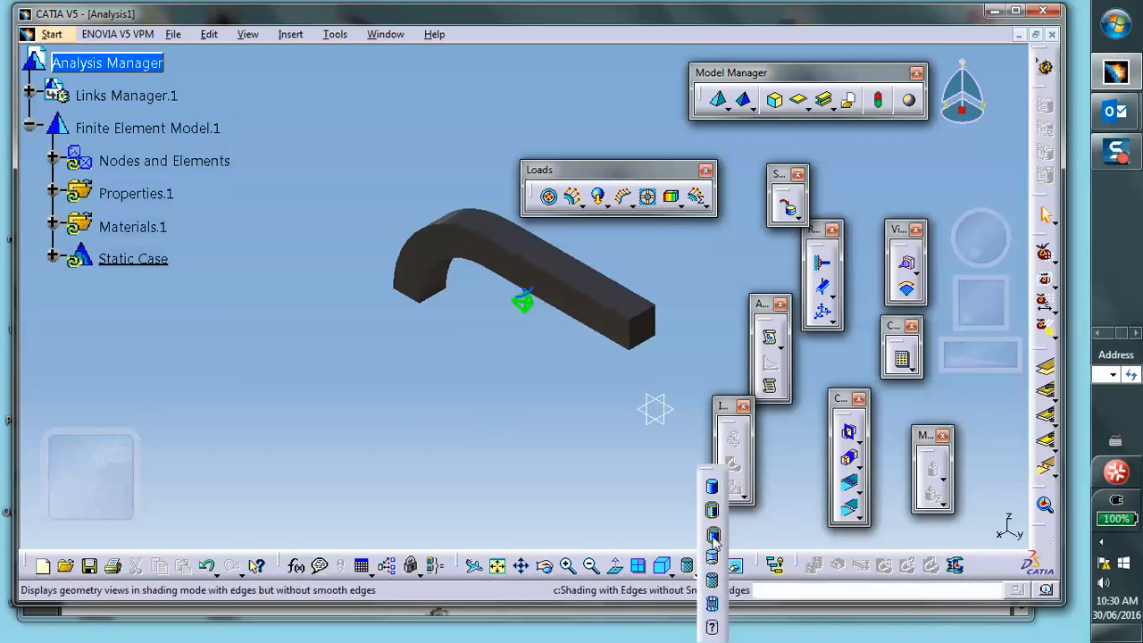
{"action": "left_click", "coordinate": [714, 535]}
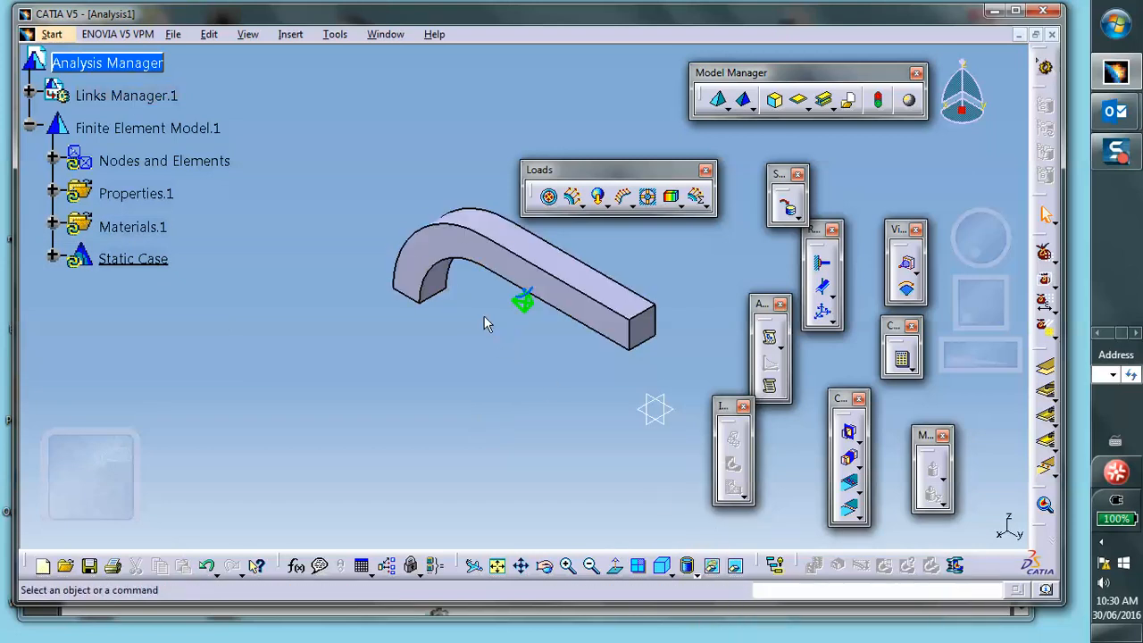
- Add a local mesh size of 0.05 in on the clamp's inner curved face
{"action": "left_click", "coordinate": [745, 100]}
{"action": "left_click", "coordinate": [448, 279]}
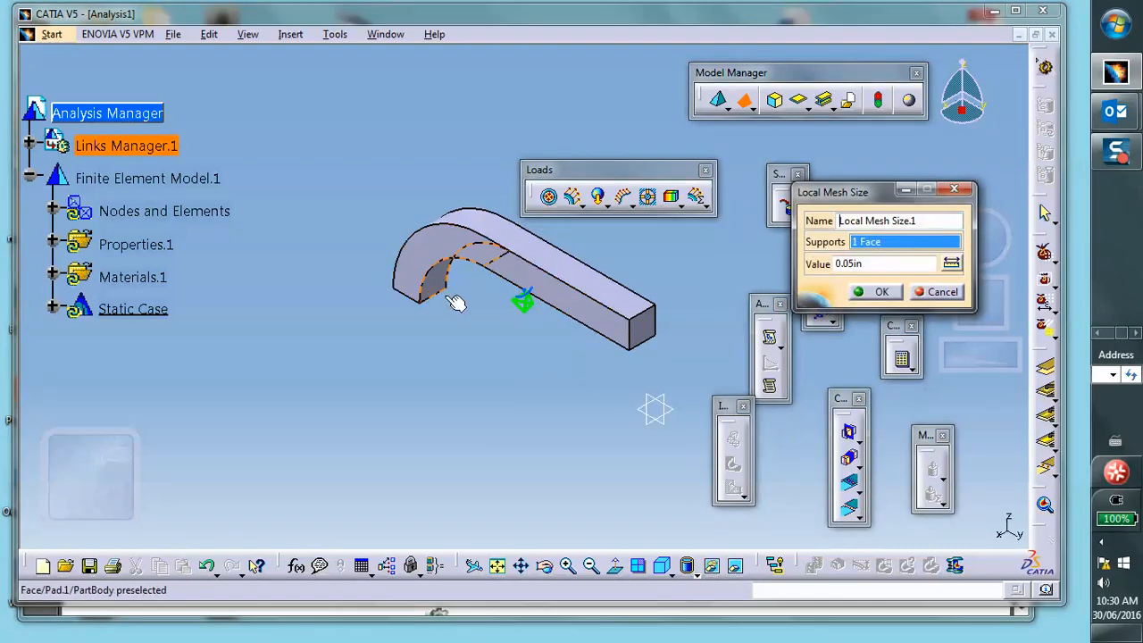
{"action": "left_click", "coordinate": [877, 292]}
- Update the mesh of the finite element model
{"action": "middle_click_drag", "start_coordinate": [477, 349], "coordinate": [436, 300], "text": "ctrl"}
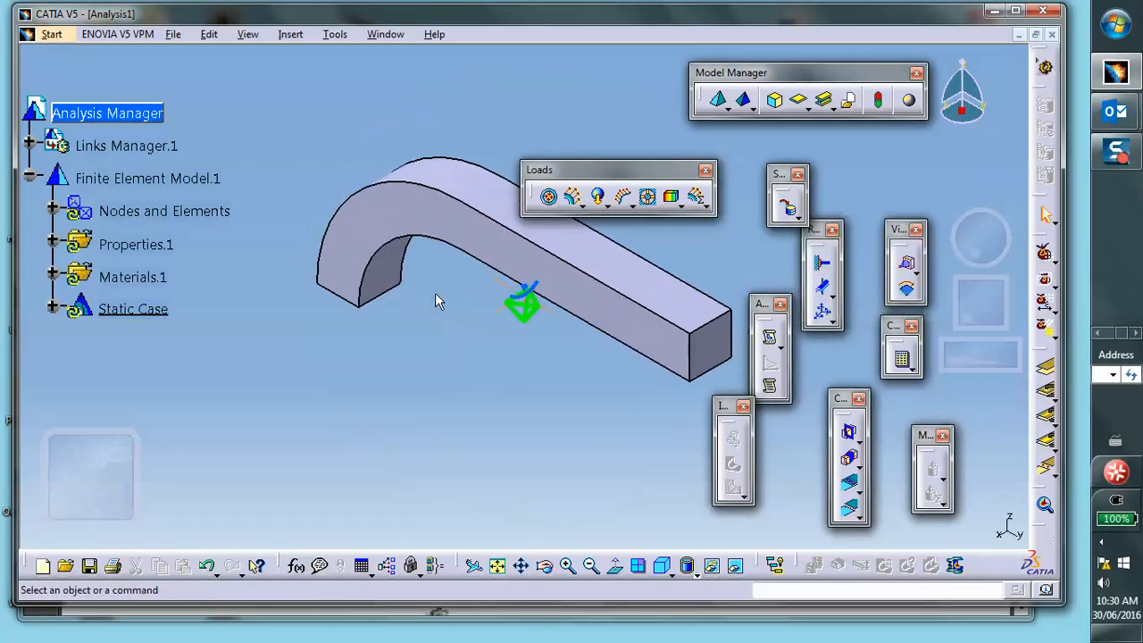
{"action": "right_click", "coordinate": [121, 212]}
{"action": "left_click", "coordinate": [167, 451]}
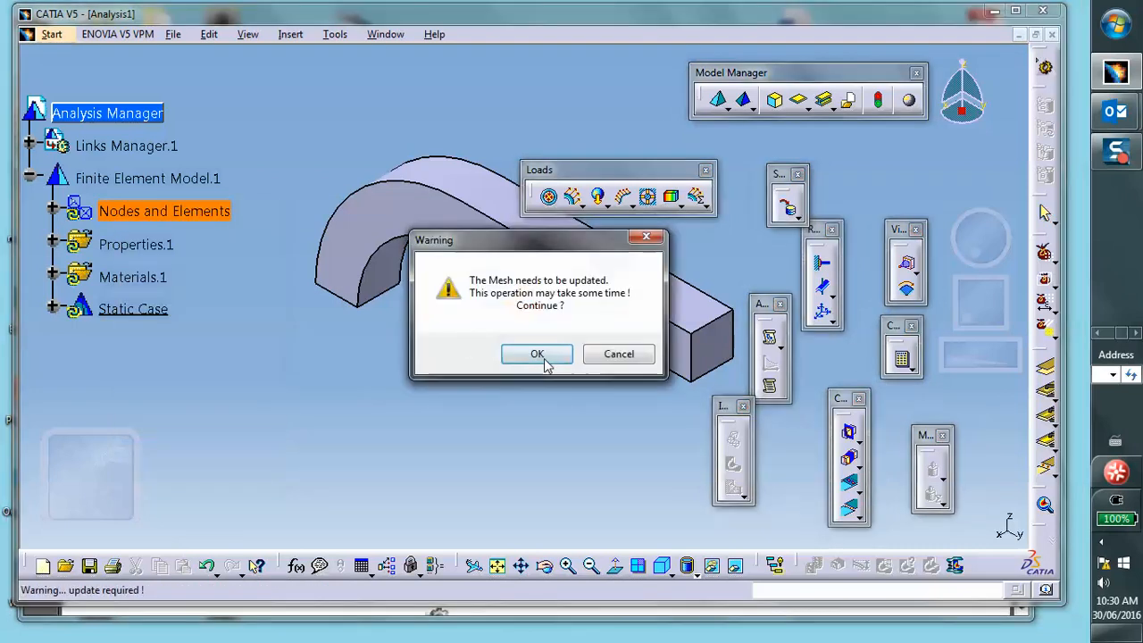
{"action": "left_click", "coordinate": [537, 356]}
{"action": "middle_click_drag", "start_coordinate": [490, 334], "coordinate": [518, 329], "text": "ctrl"}
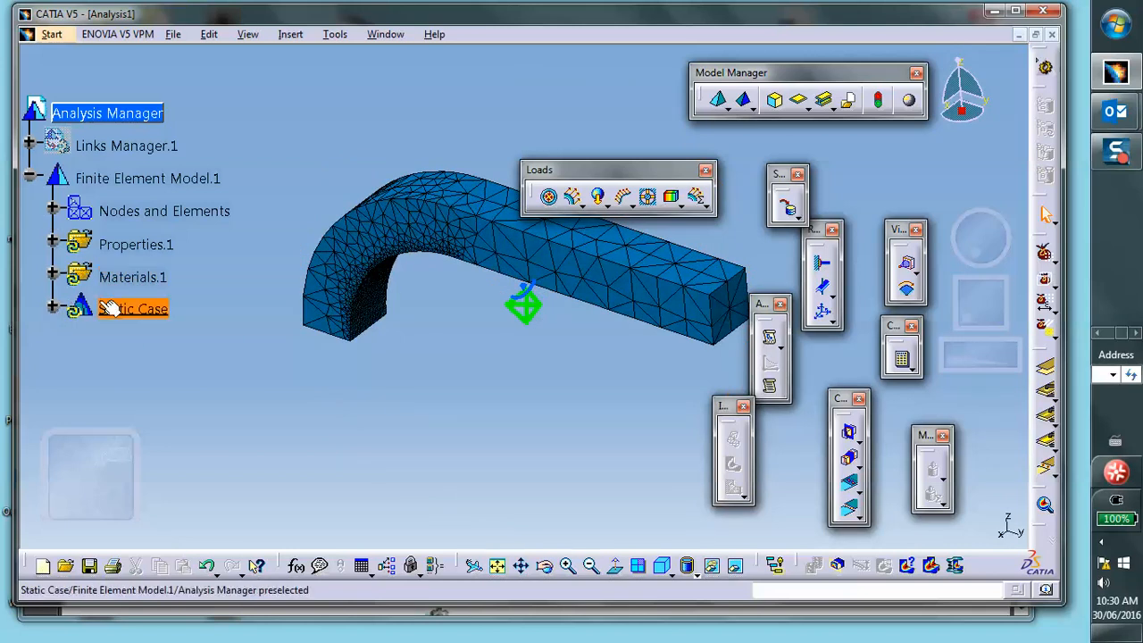
- Deactivate Mesh.1 under Nodes and Elements so the part shows again
{"action": "left_click", "coordinate": [52, 209]}
{"action": "right_click", "coordinate": [148, 305]}
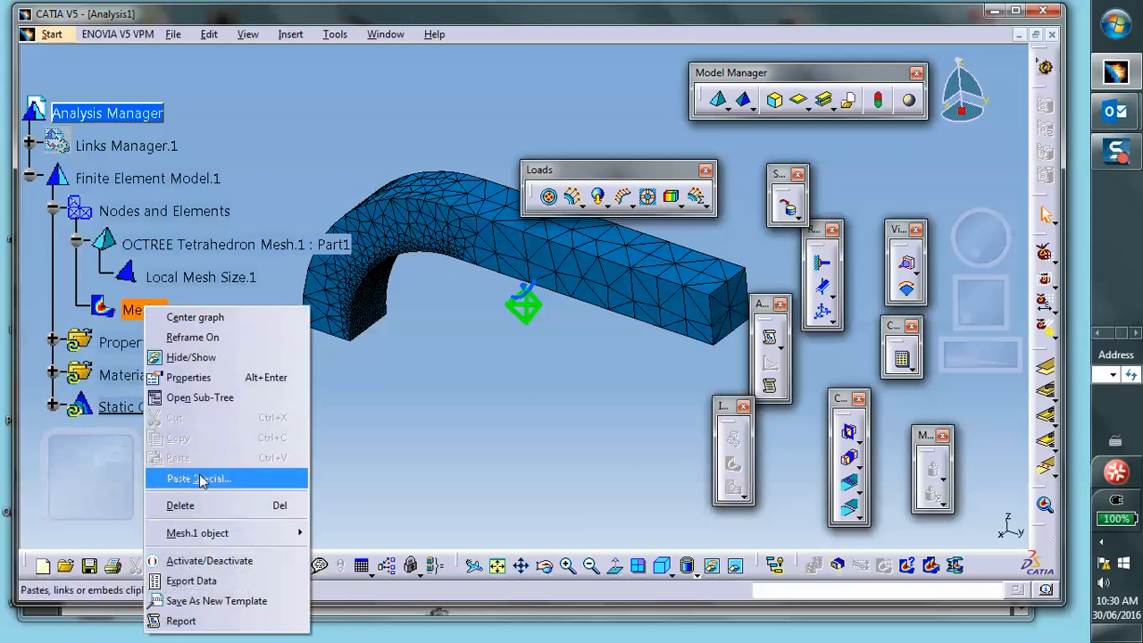
{"action": "left_click", "coordinate": [207, 560]}
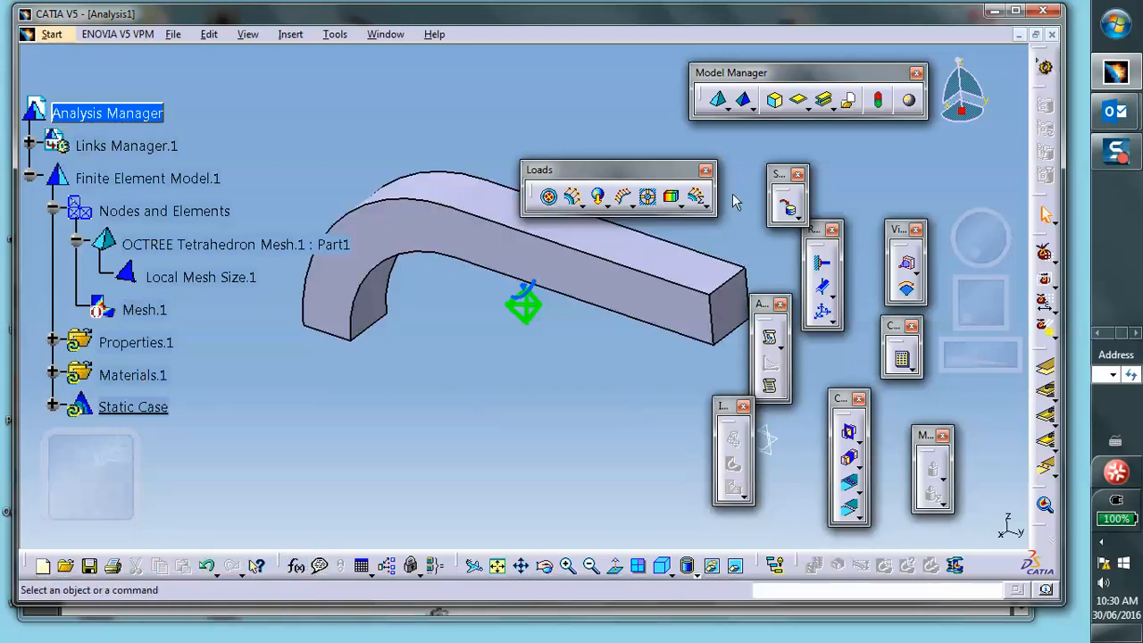
- Apply a surface slider to the long cut face and the end cut face of the quarter model
{"action": "left_click", "coordinate": [825, 289]}
{"action": "middle_click_drag", "start_coordinate": [625, 298], "coordinate": [278, 381]}
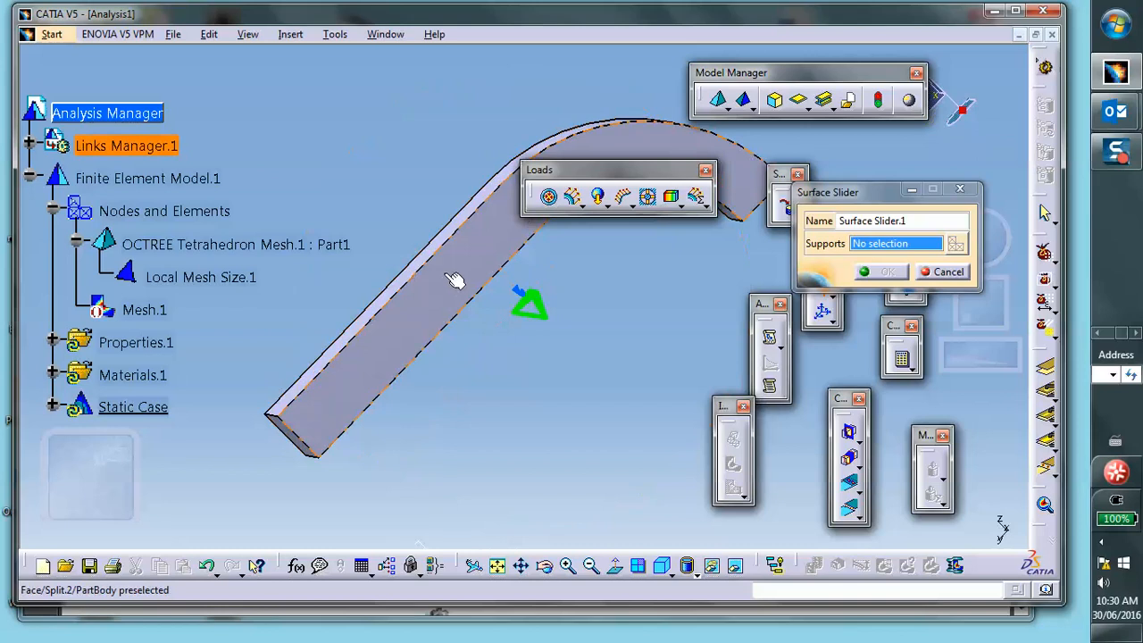
{"action": "left_click", "coordinate": [449, 275]}
{"action": "middle_click_drag", "start_coordinate": [701, 302], "coordinate": [407, 219]}
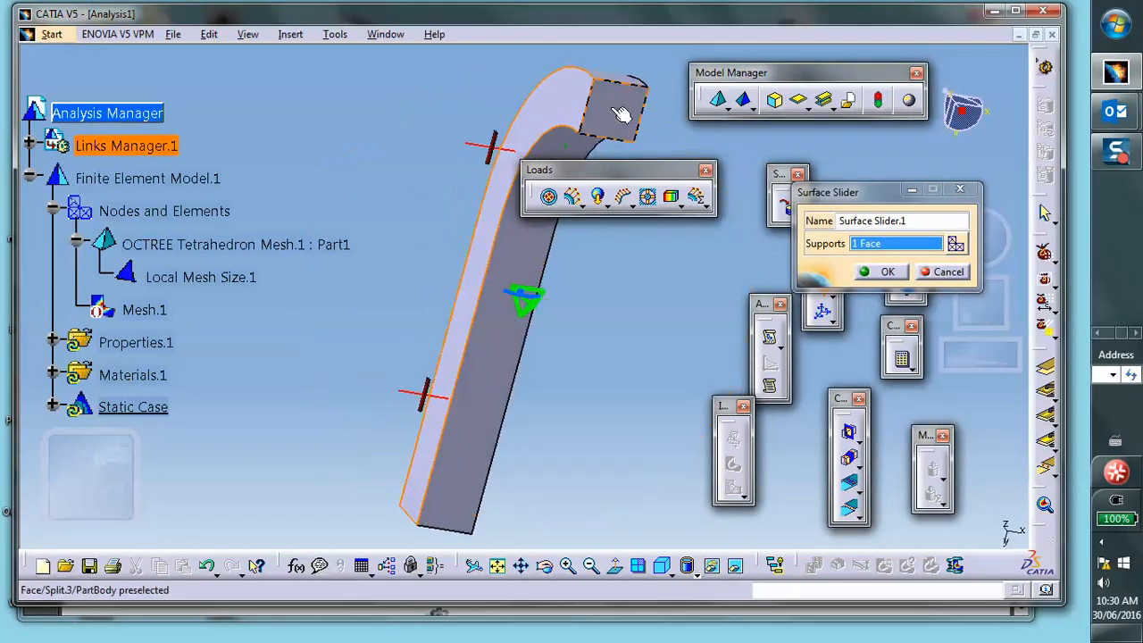
{"action": "left_click", "coordinate": [618, 97]}
{"action": "left_click", "coordinate": [880, 275]}
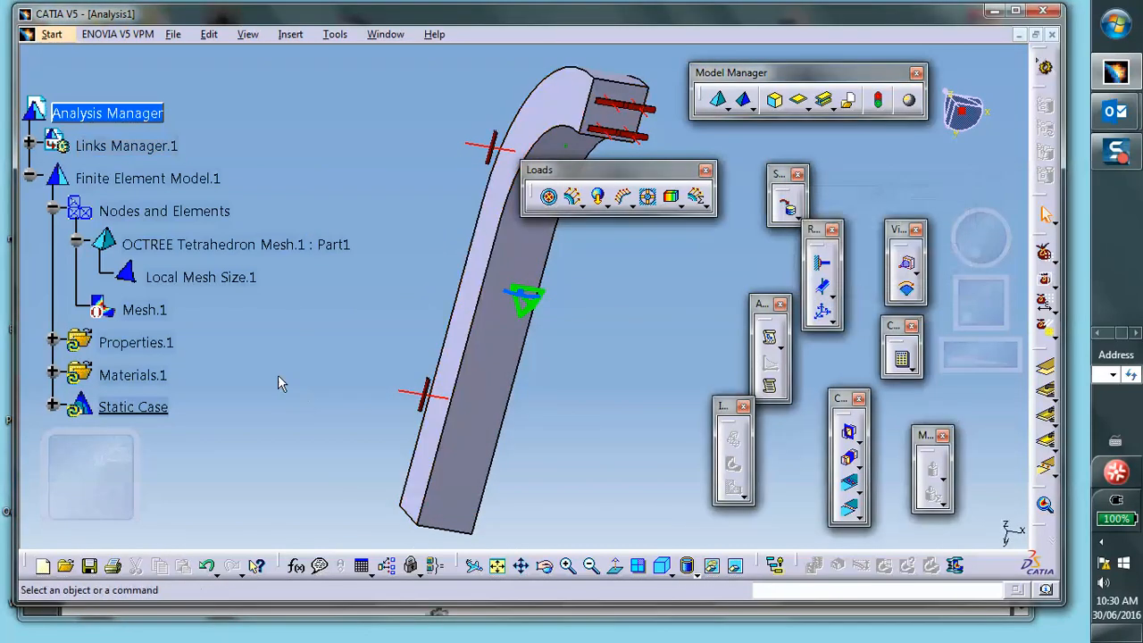
- Apply a user-defined restraint on the free end face of the clamp arm
{"action": "middle_click_drag", "start_coordinate": [280, 382], "coordinate": [483, 374]}
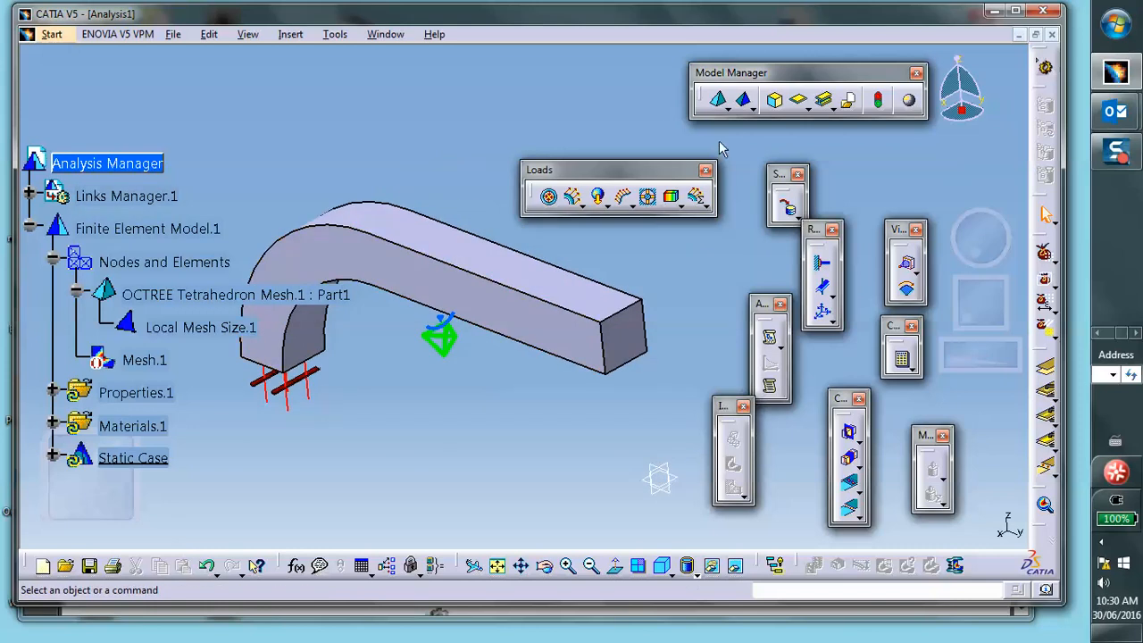
{"action": "left_click", "coordinate": [822, 287]}
{"action": "left_click", "coordinate": [629, 332]}
{"action": "left_click", "coordinate": [906, 482]}
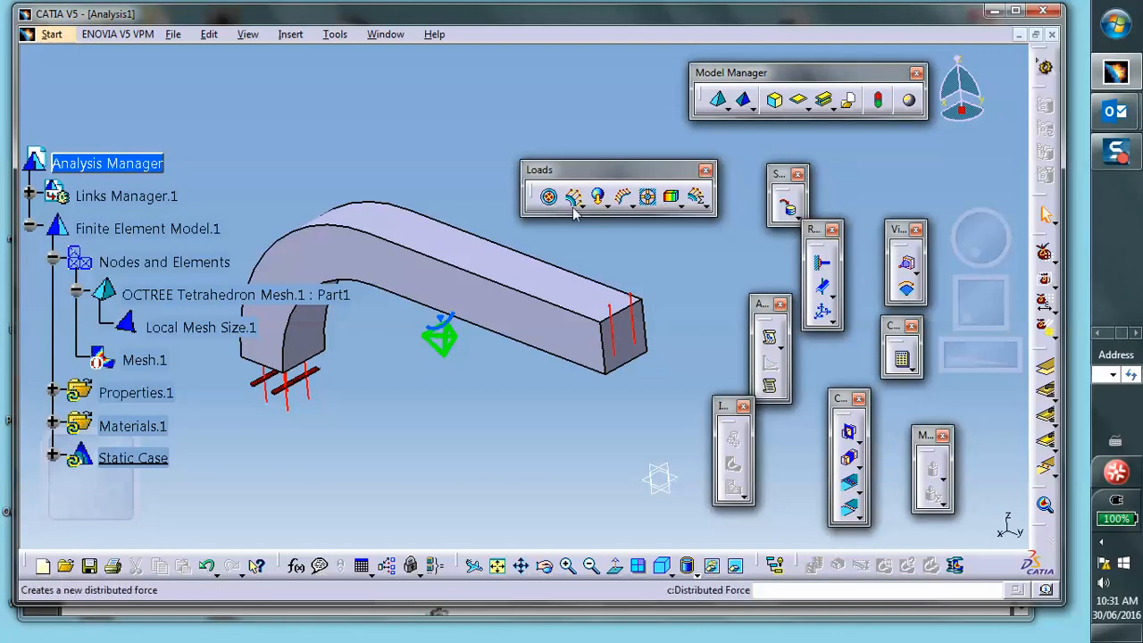
- Apply an enforced displacement of -0.001 in along translation 3 to the end-face restraint
{"action": "left_click", "coordinate": [647, 196]}
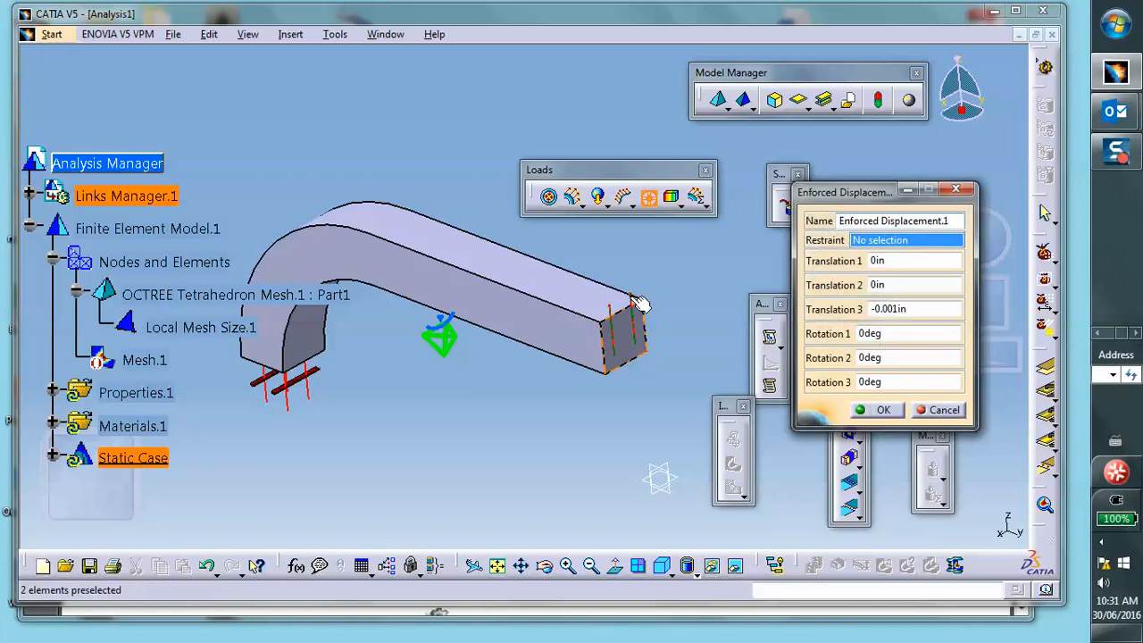
{"action": "left_click", "coordinate": [639, 303]}
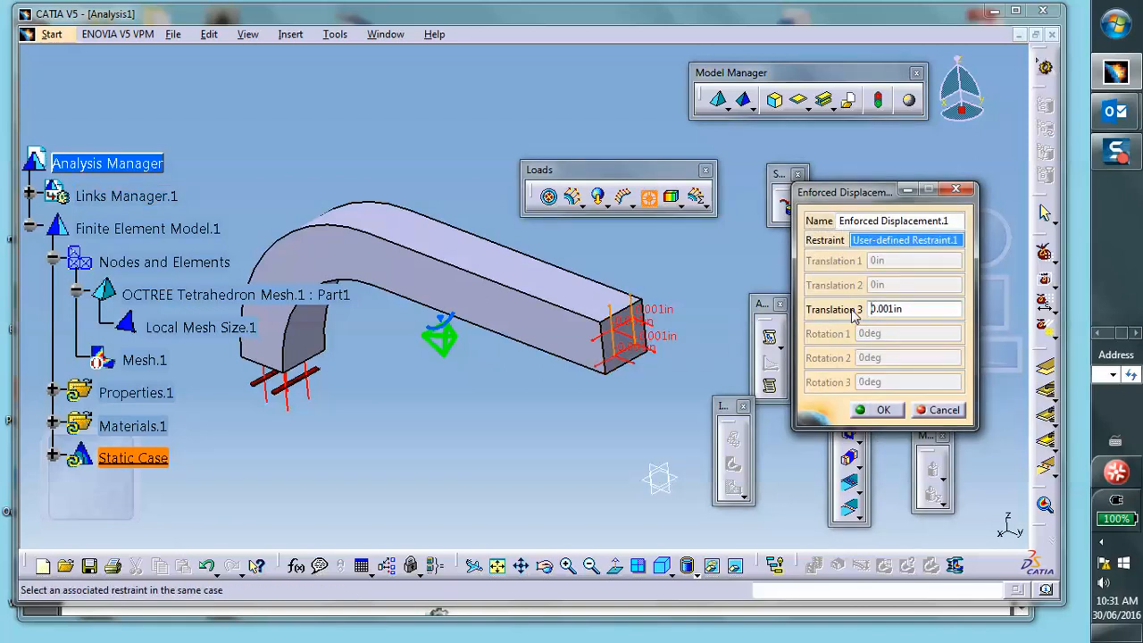
{"action": "left_click", "coordinate": [882, 410]}
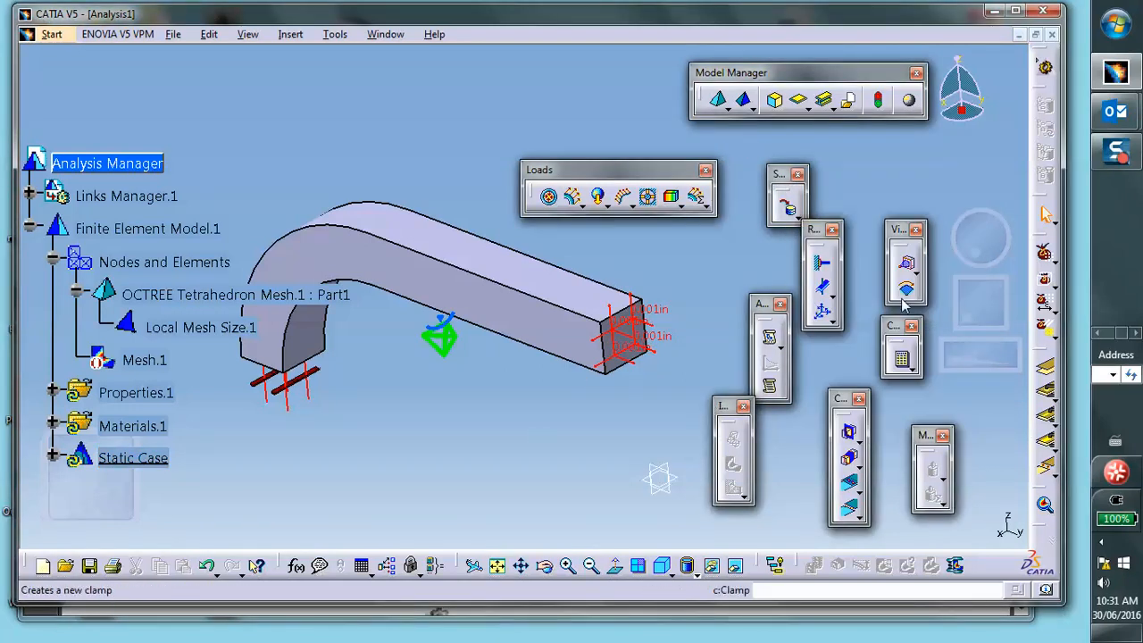
- Try to compute the complete static case
{"action": "left_click", "coordinate": [902, 359]}
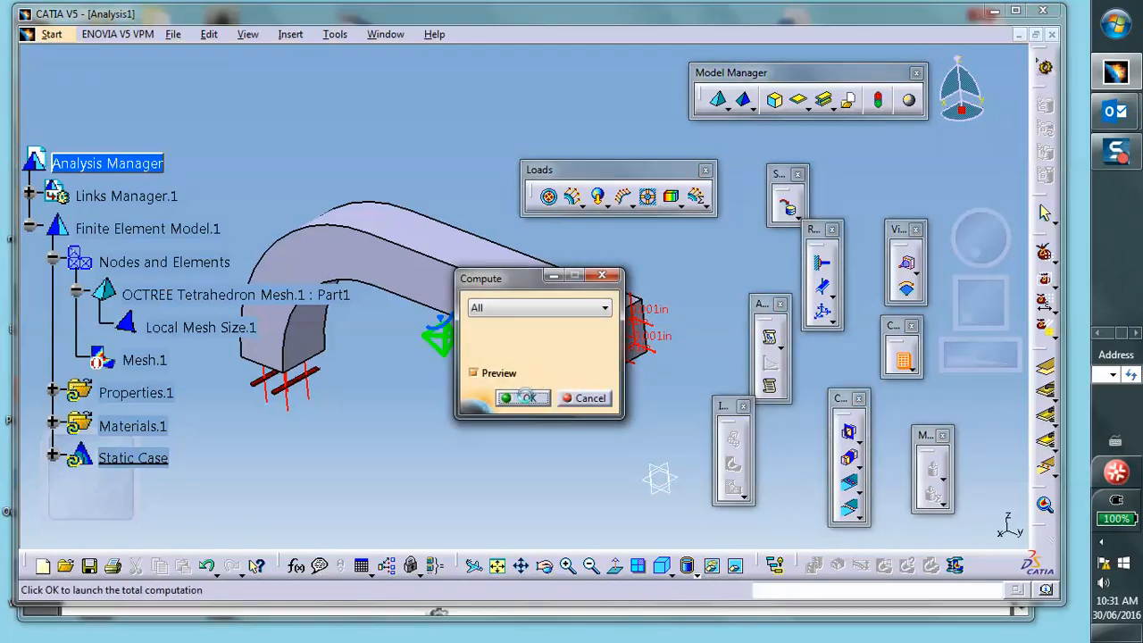
{"action": "left_click", "coordinate": [525, 397]}
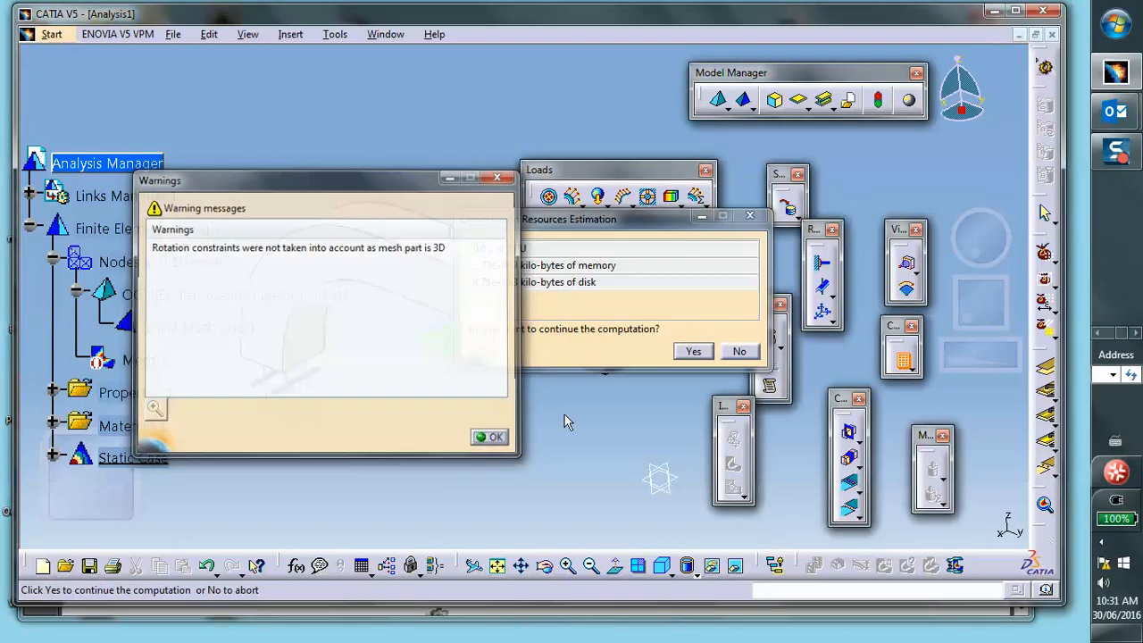
{"action": "left_click", "coordinate": [493, 438]}
{"action": "left_click", "coordinate": [705, 353]}
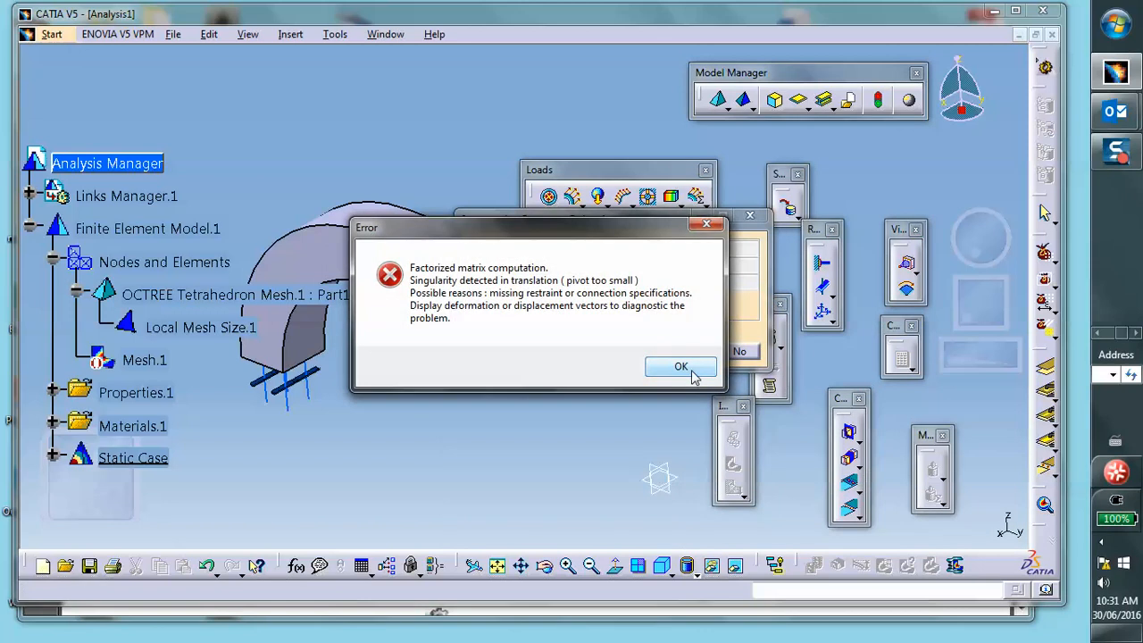
{"action": "left_click", "coordinate": [680, 367]}
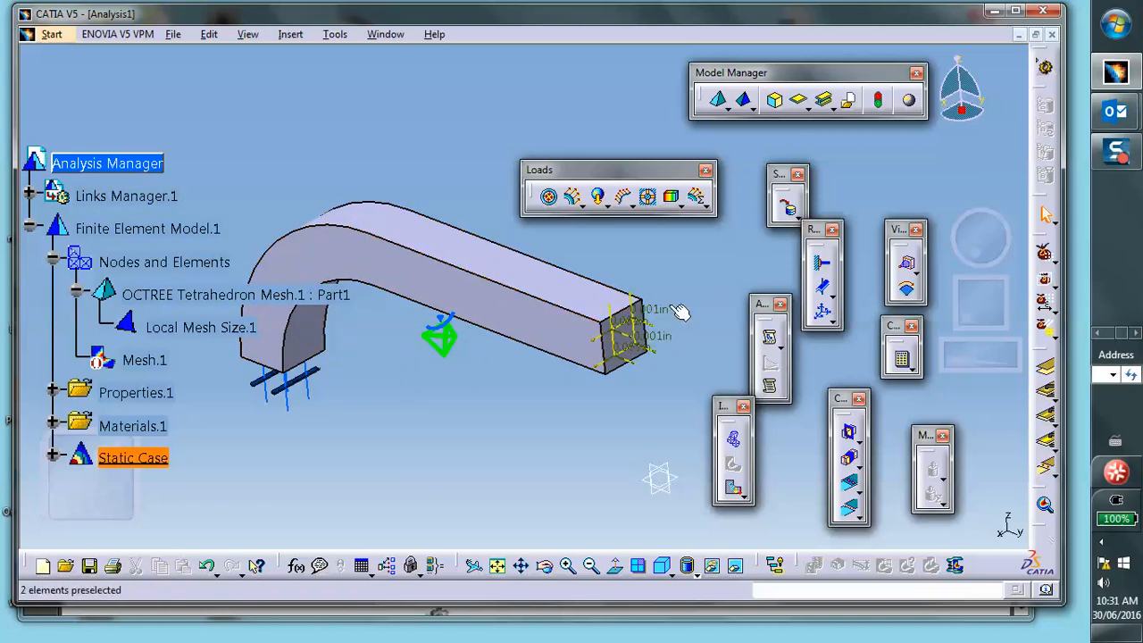
- Display the deformed mesh and open its animation before closing it
{"action": "left_click", "coordinate": [734, 442]}
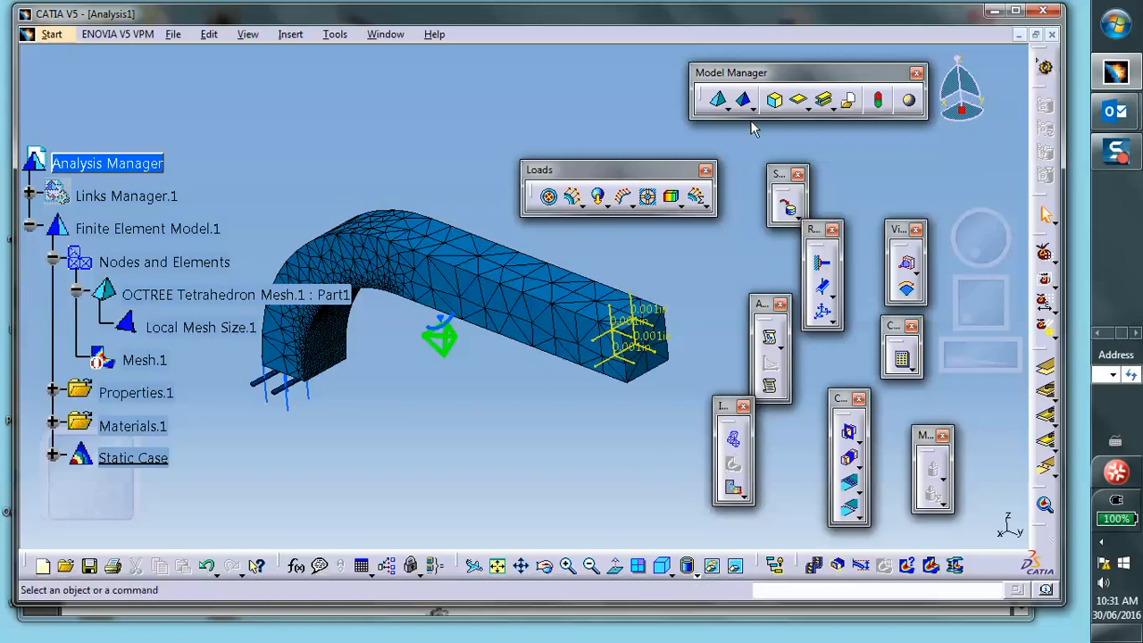
{"action": "left_click", "coordinate": [814, 565]}
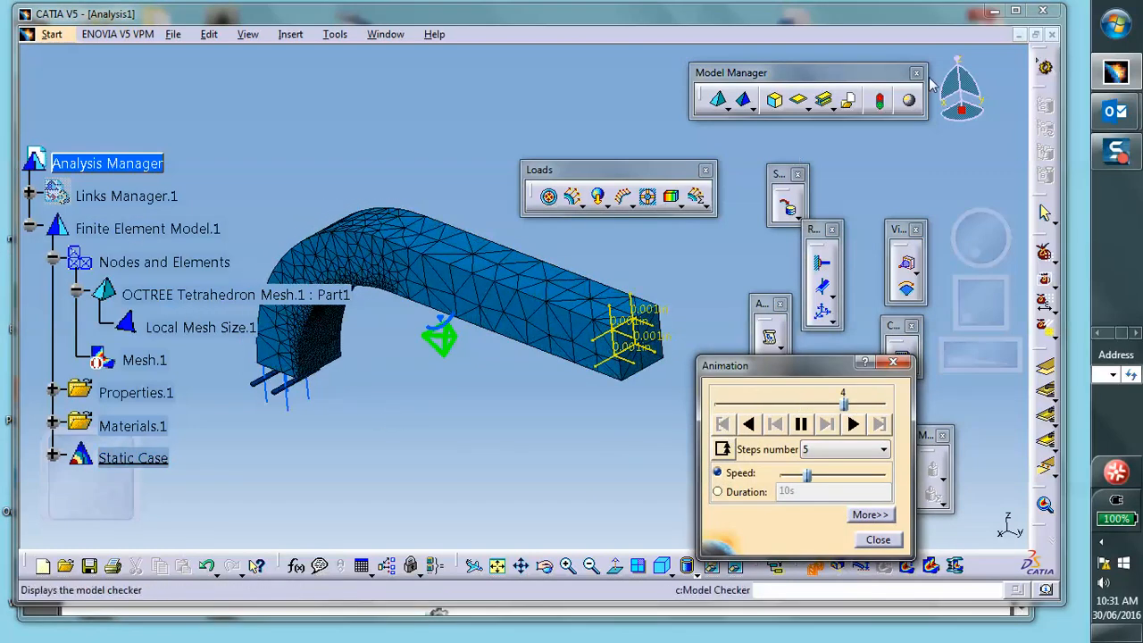
{"action": "left_click", "coordinate": [877, 539]}
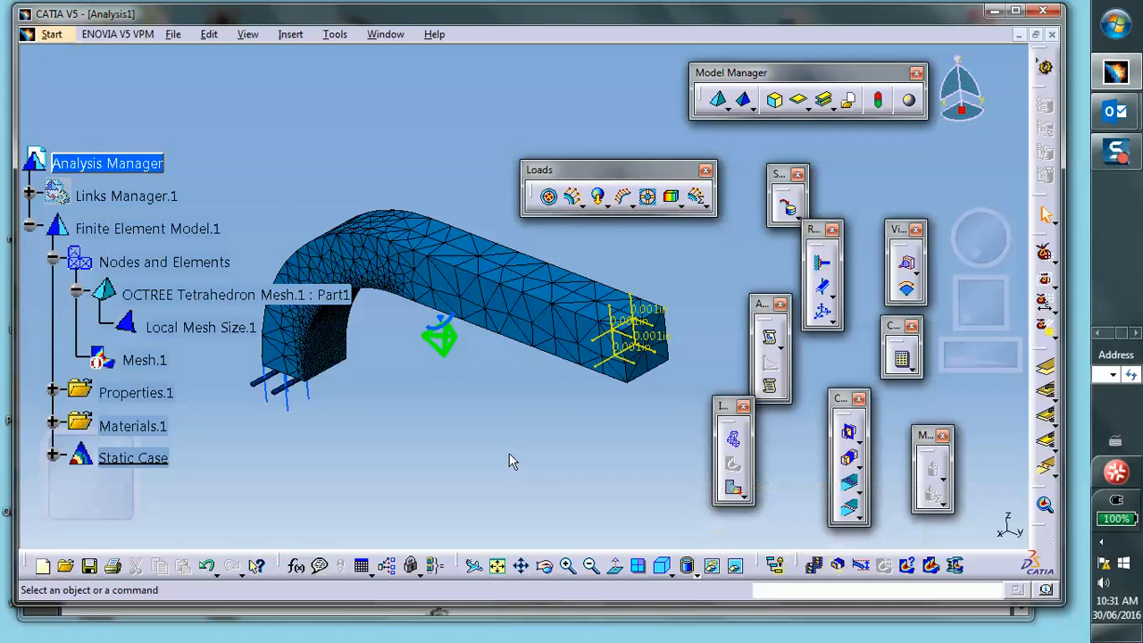
- Deactivate the Deformed mesh.1 image under Static Case Solution.1
{"action": "scroll", "coordinate": [513, 462], "scroll_direction": "down", "scroll_amount": 1}
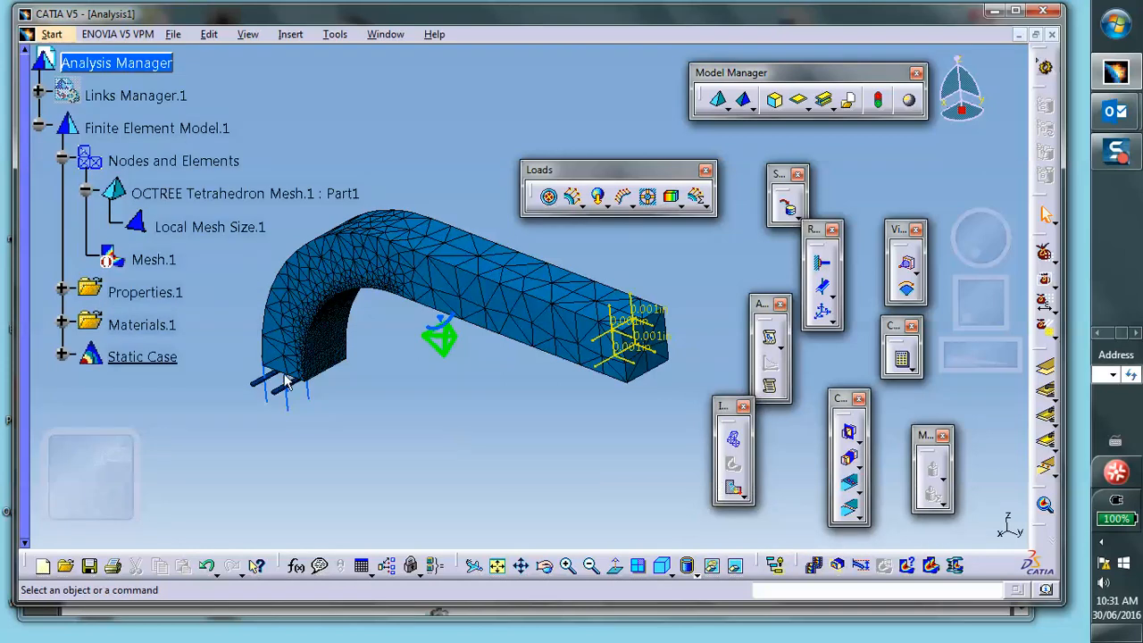
{"action": "left_click", "coordinate": [61, 357]}
{"action": "scroll", "coordinate": [270, 430], "scroll_direction": "down", "scroll_amount": 2}
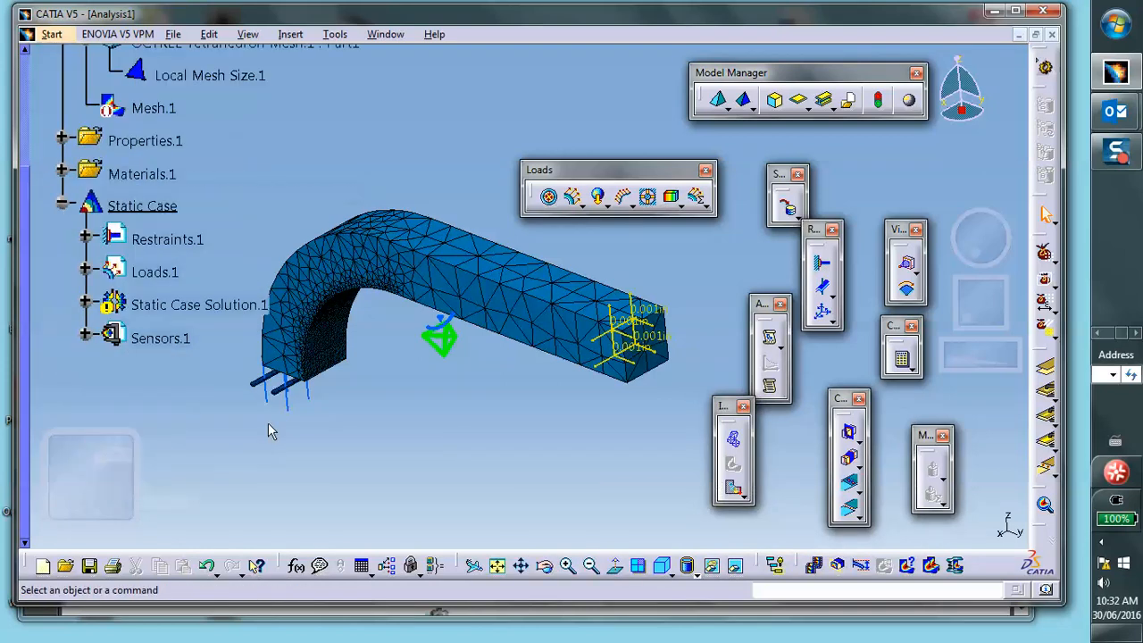
{"action": "left_click", "coordinate": [85, 305]}
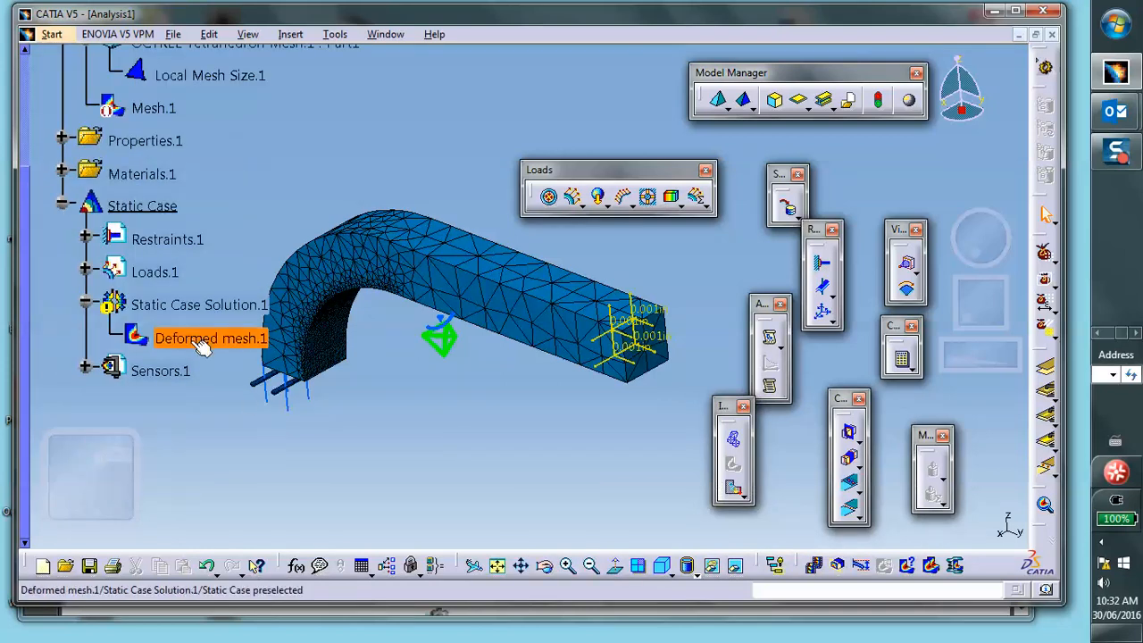
{"action": "right_click", "coordinate": [204, 346]}
{"action": "left_click", "coordinate": [233, 266]}
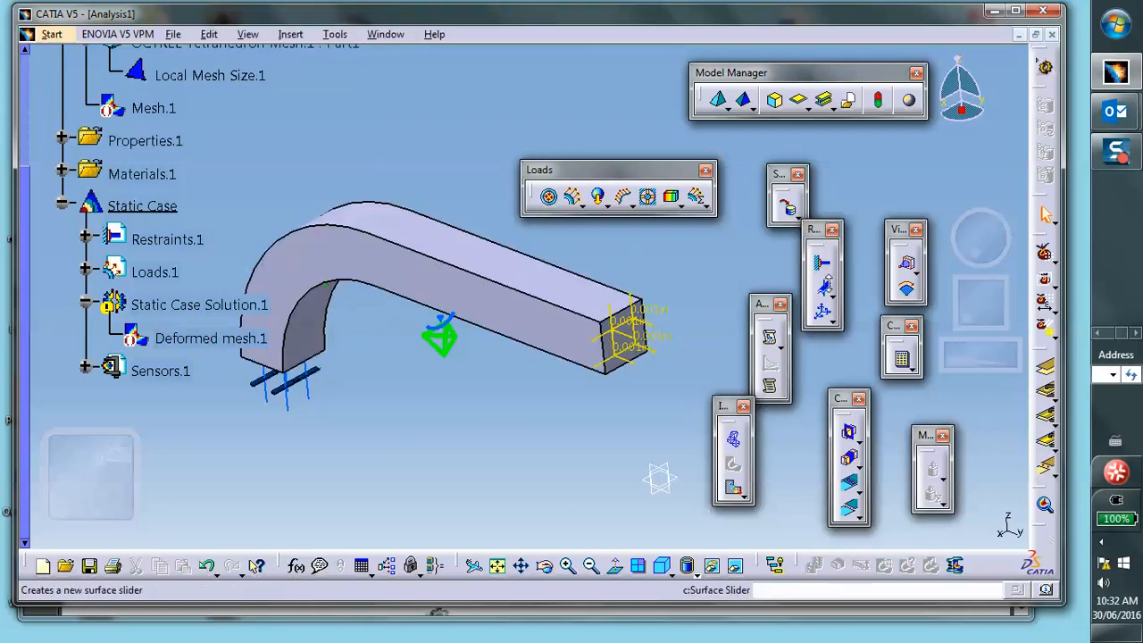
- Add a user-defined restraint blocking translation 2 at the lower corner vertex of the end face
{"action": "left_click", "coordinate": [823, 315]}
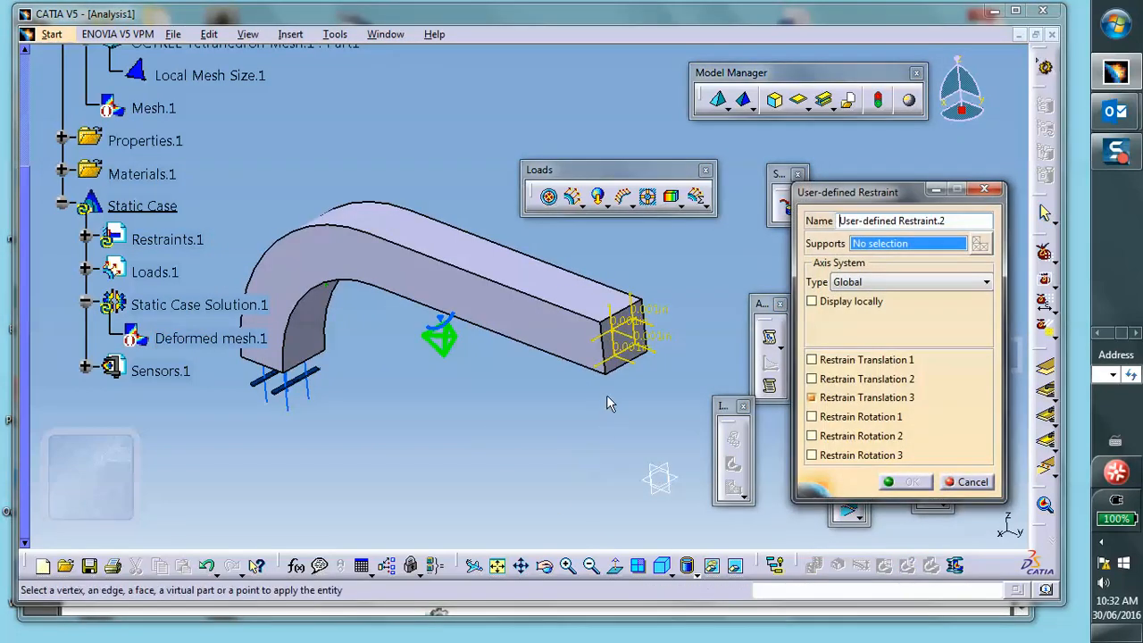
{"action": "left_click", "coordinate": [605, 369]}
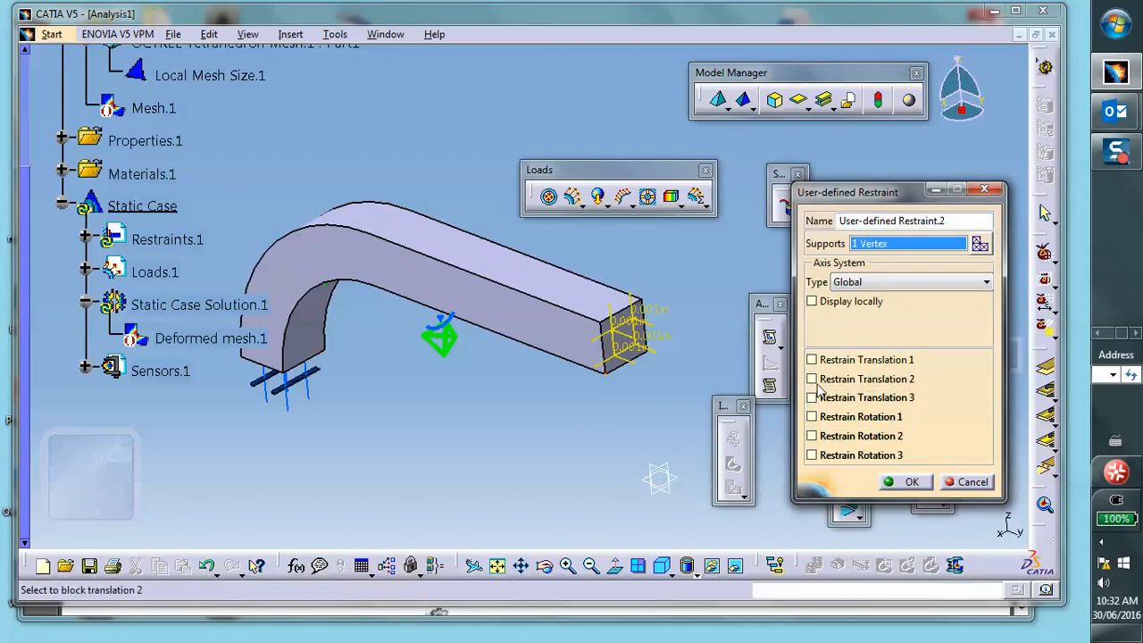
{"action": "left_click", "coordinate": [811, 380]}
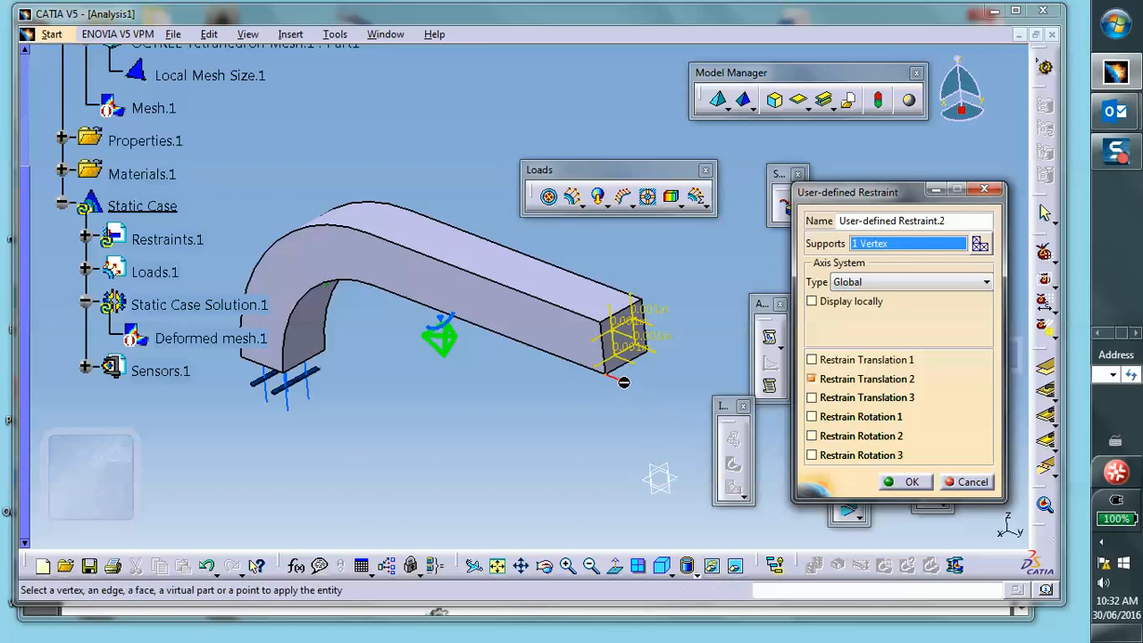
{"action": "left_click", "coordinate": [906, 482]}
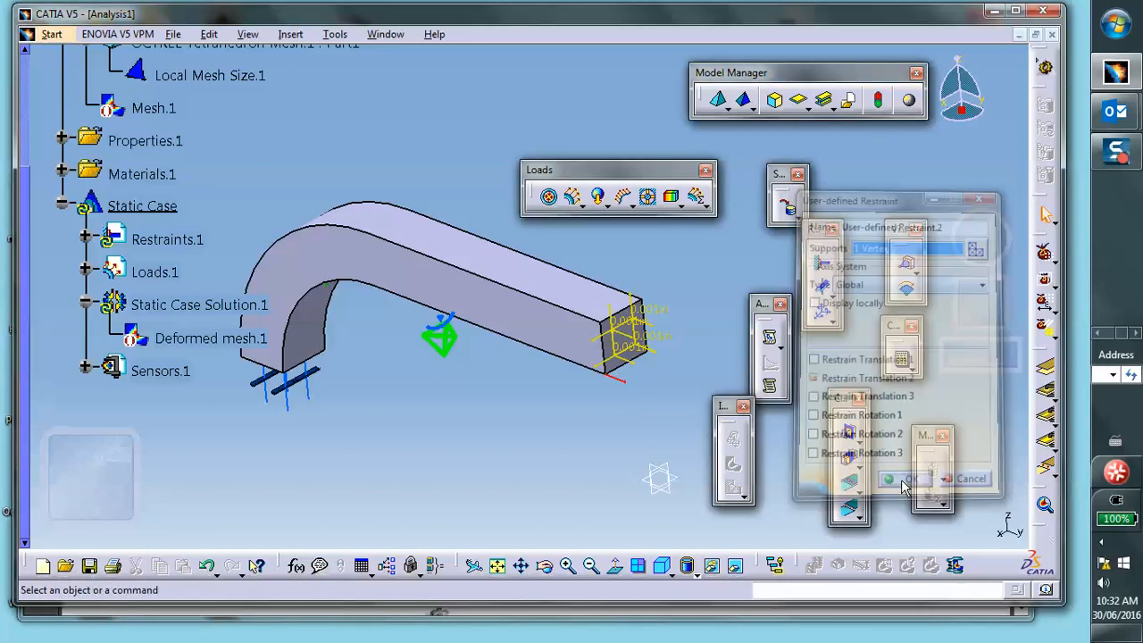
- Compute the complete static case
{"action": "left_click", "coordinate": [900, 360]}
{"action": "left_click", "coordinate": [530, 398]}
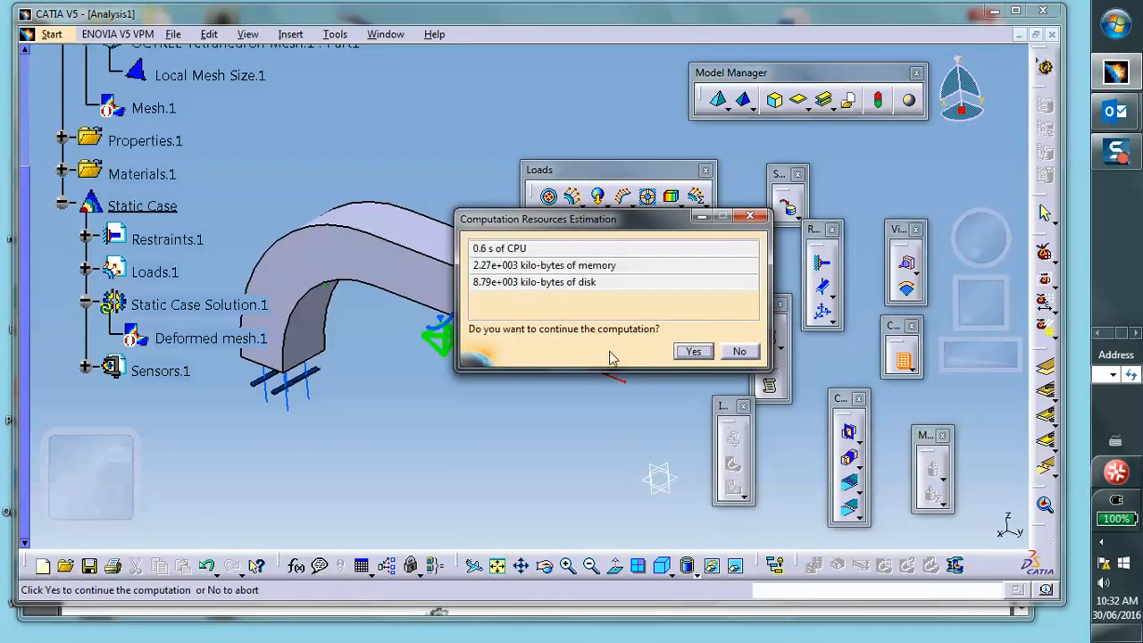
{"action": "left_click", "coordinate": [695, 351]}
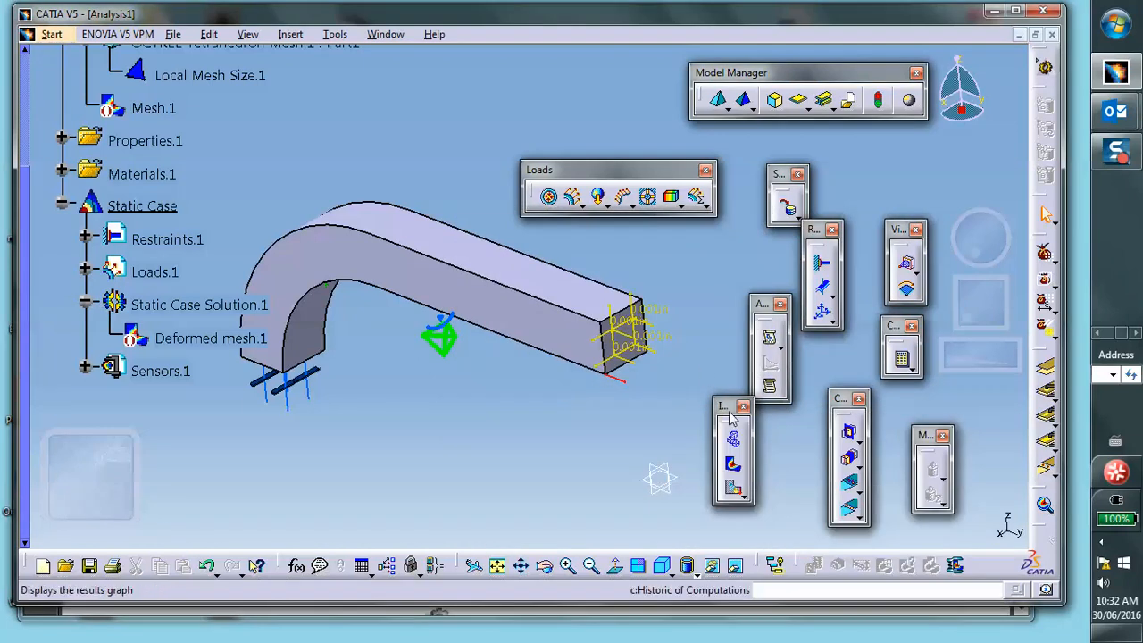
- Create a Von Mises stress image and switch the render style to show the stress contour
{"action": "left_click", "coordinate": [732, 464]}
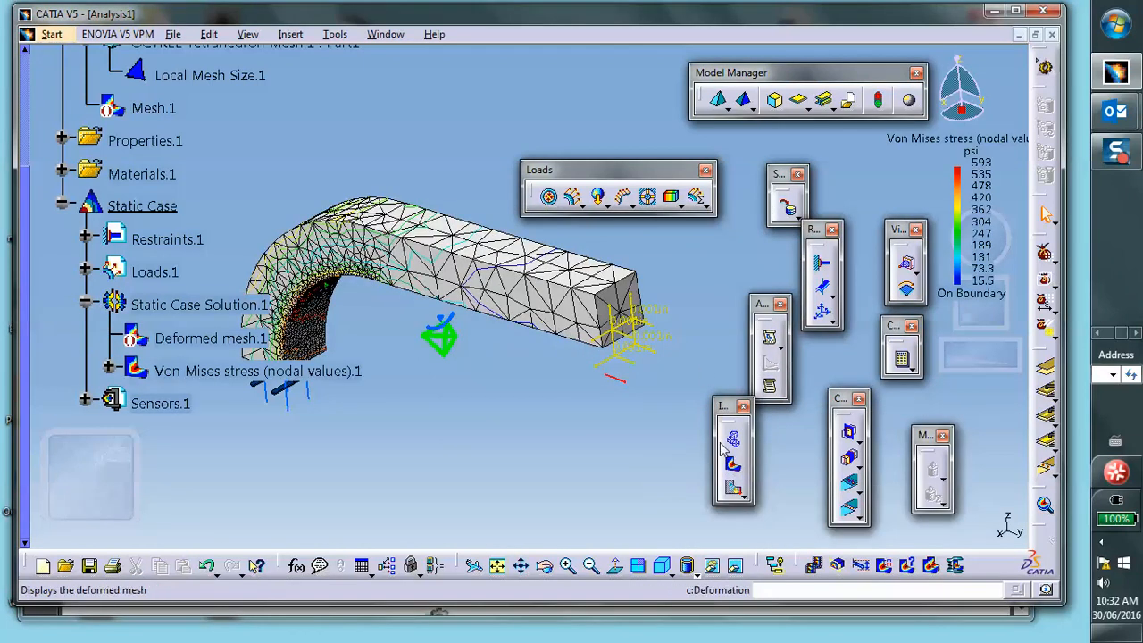
{"action": "left_click", "coordinate": [696, 574]}
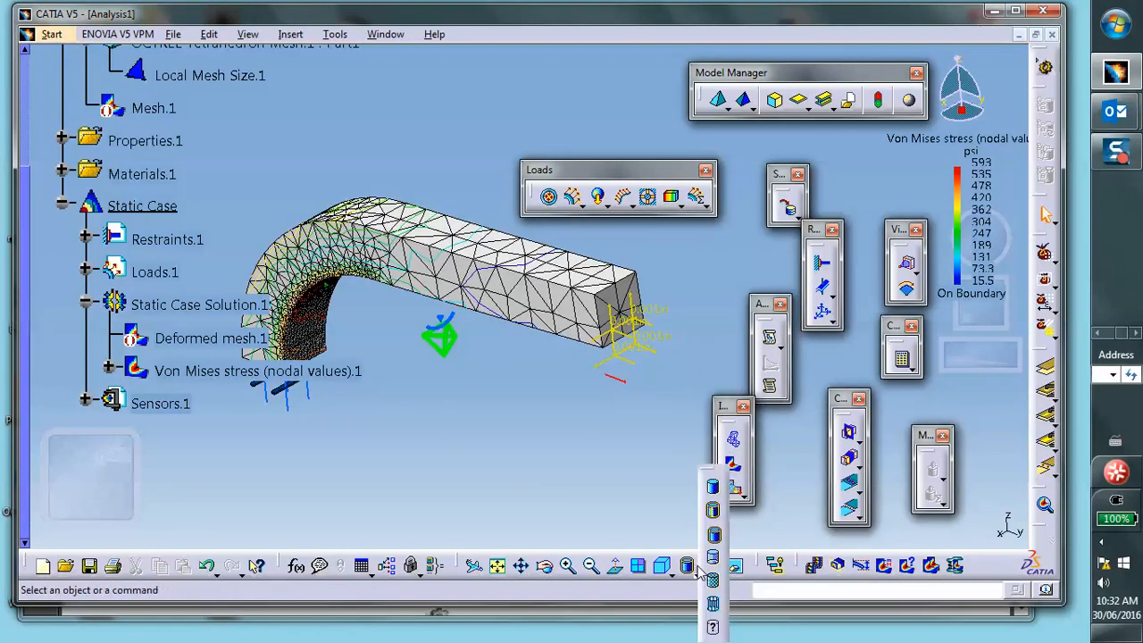
{"action": "left_click", "coordinate": [713, 583]}
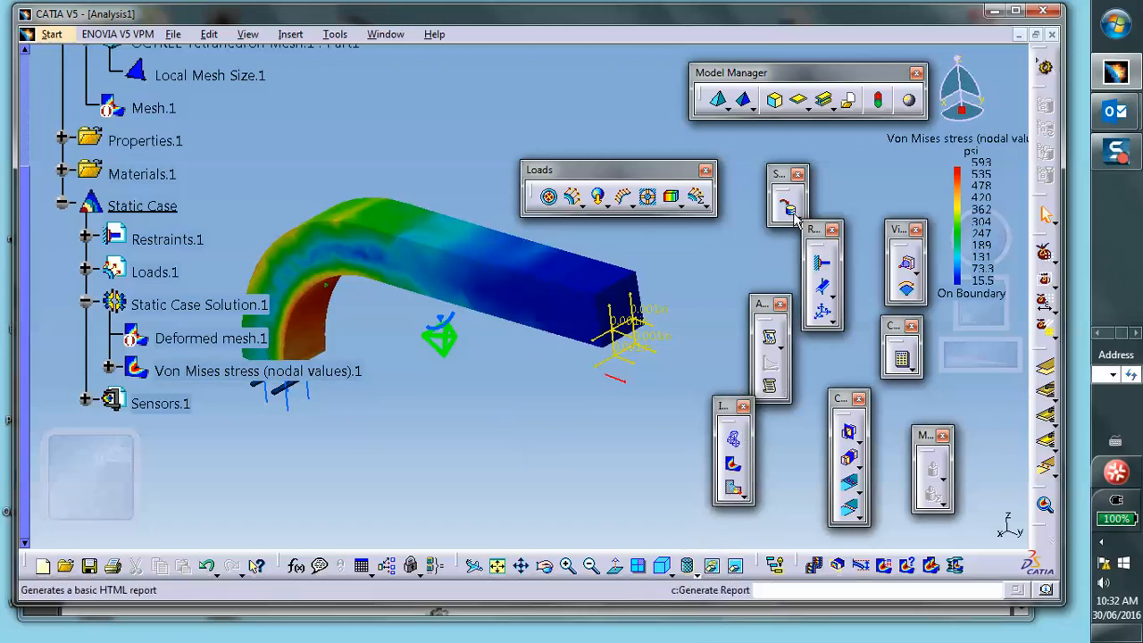
- Animate the Von Mises stress result and close the animation
{"action": "left_click", "coordinate": [814, 566]}
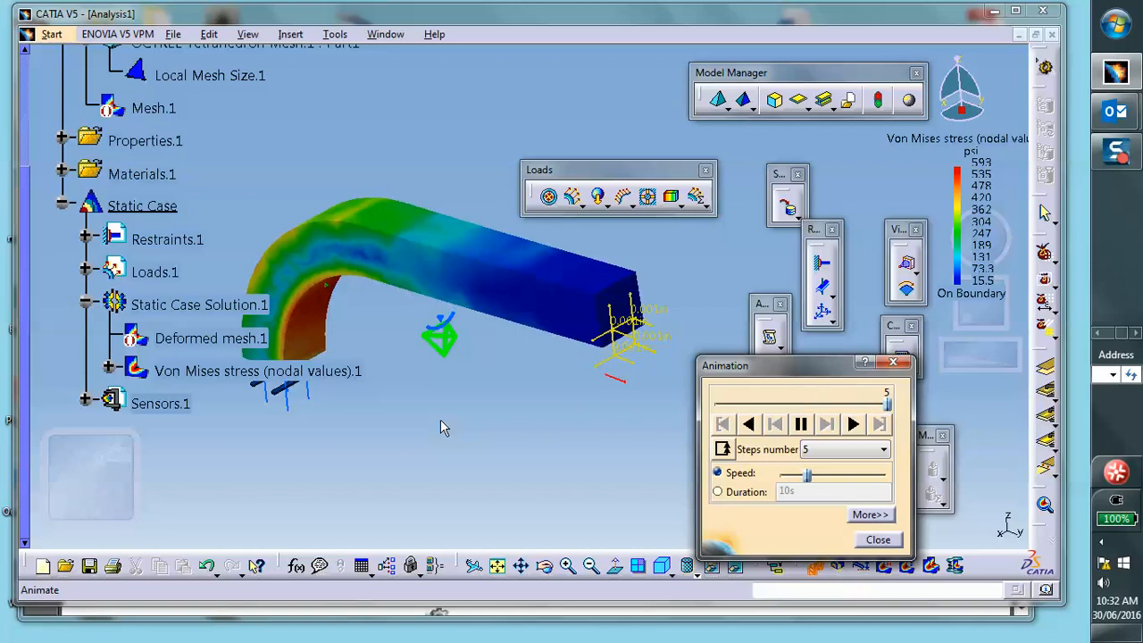
{"action": "left_click", "coordinate": [799, 425]}
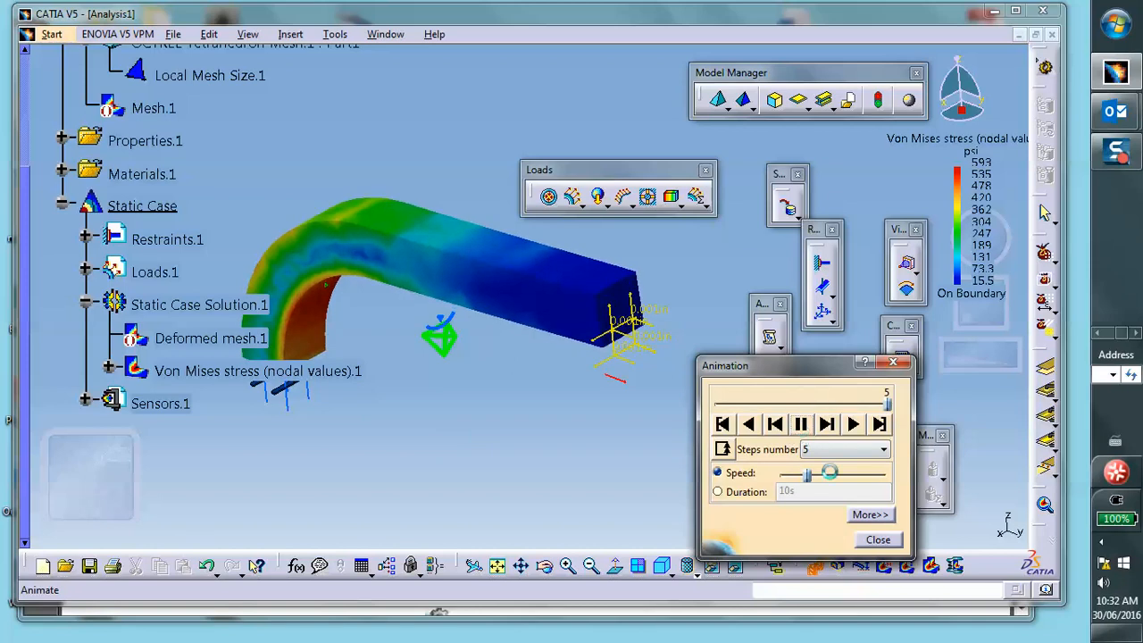
{"action": "left_click", "coordinate": [877, 540]}
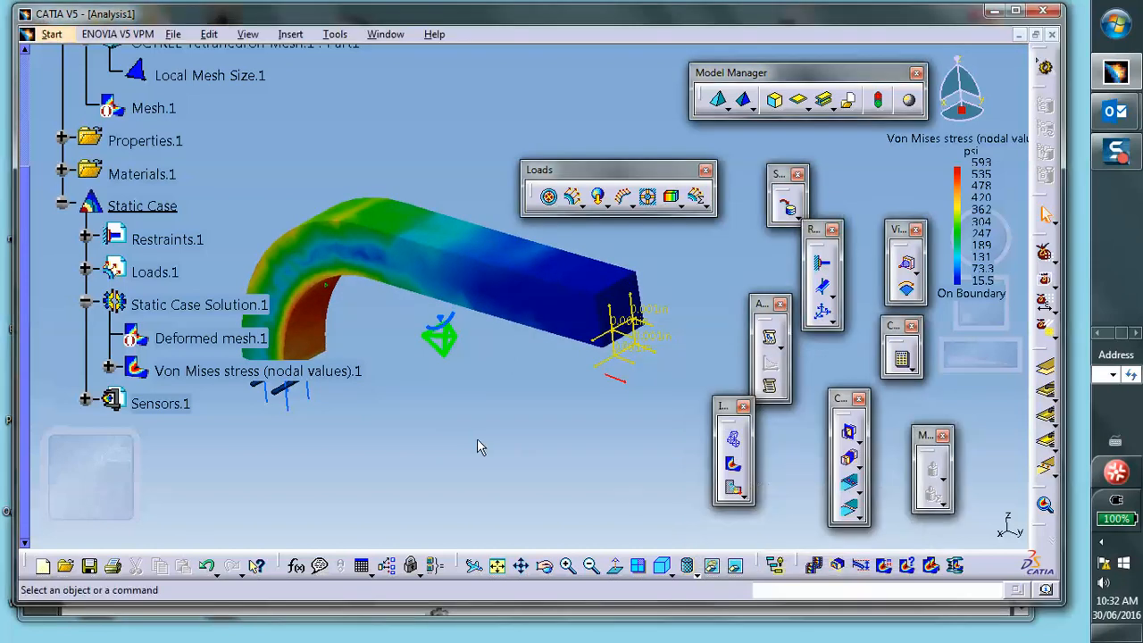